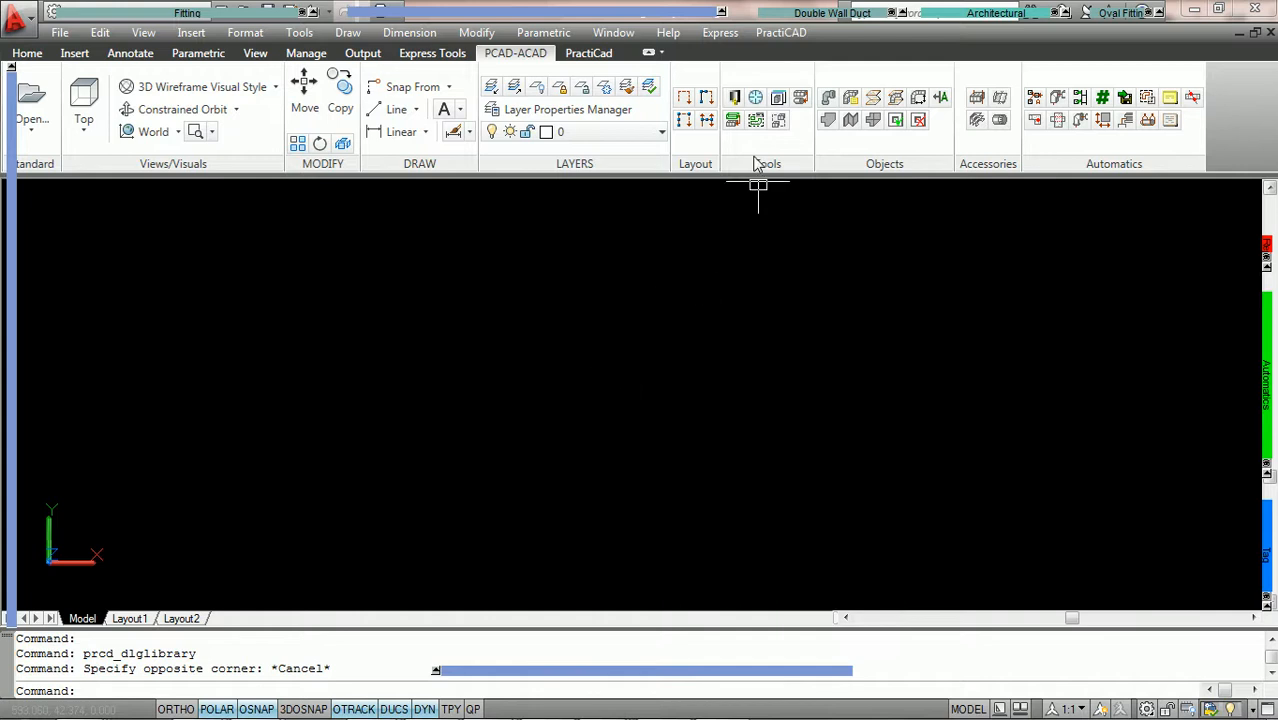
- Open the PractiCAD library and go to the rectangular connectors under Allowances
left_click(734, 98)
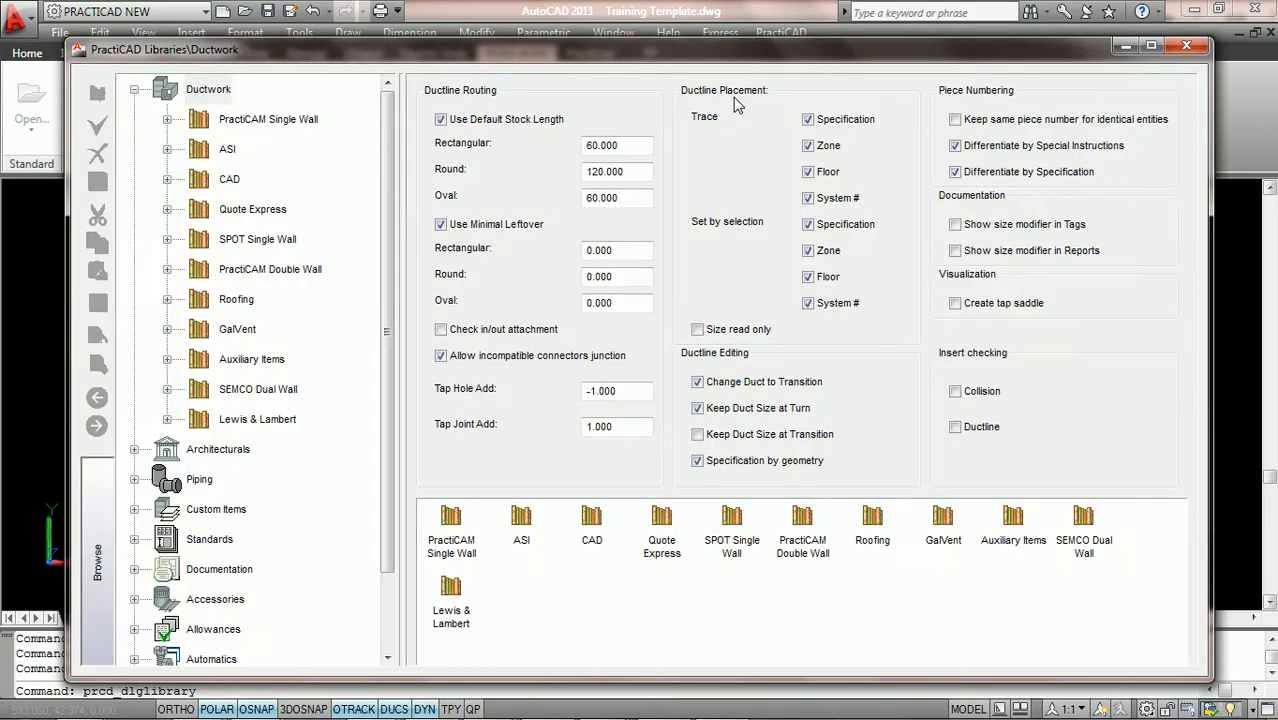
left_click(1152, 47)
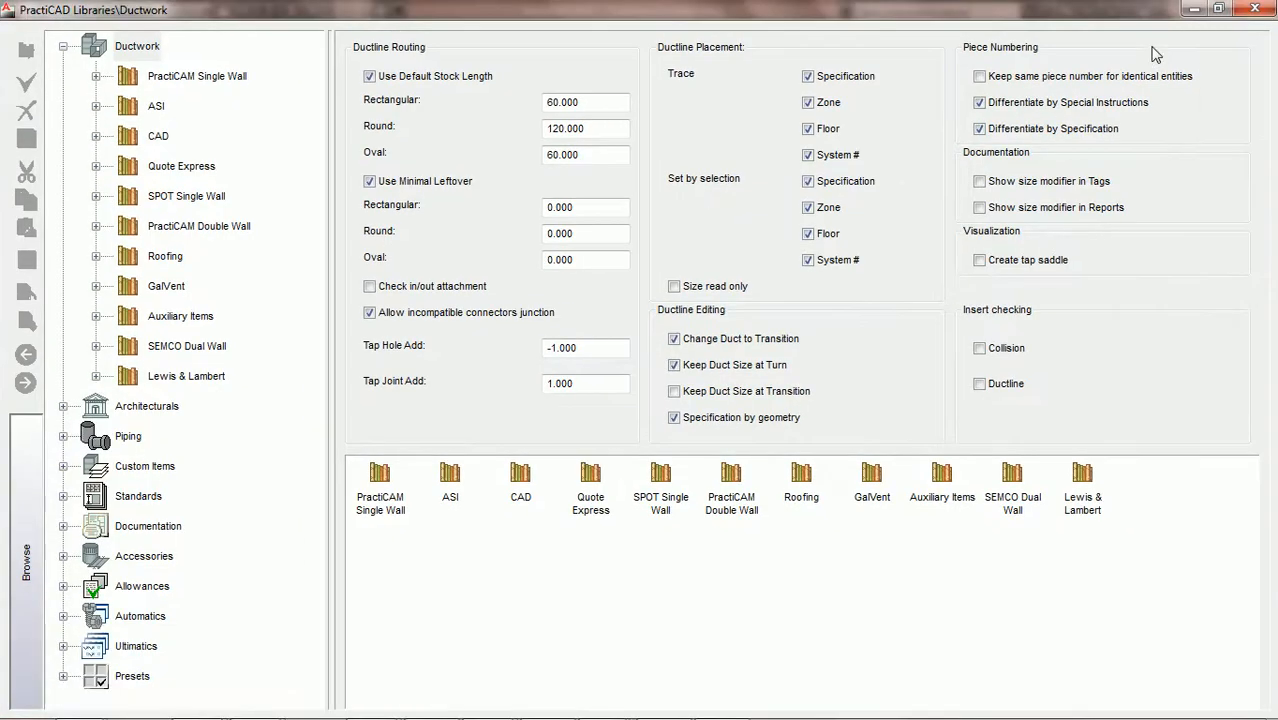
left_click(62, 46)
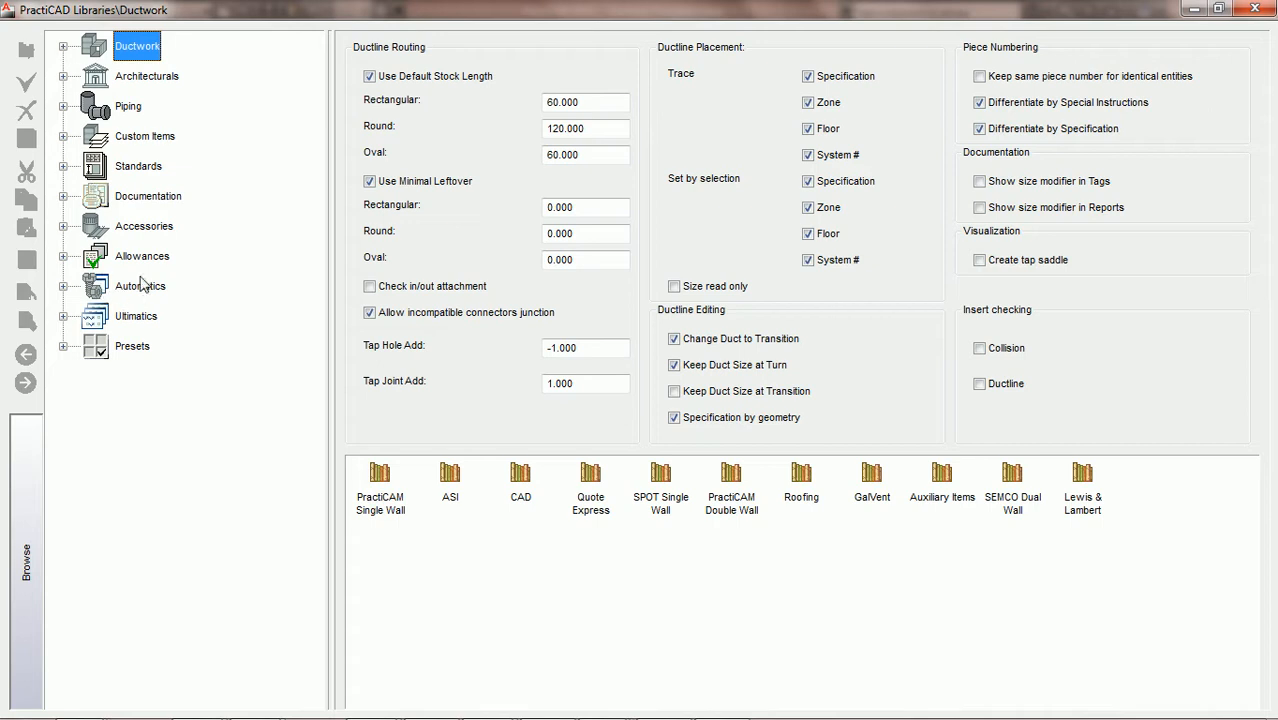
left_click(62, 257)
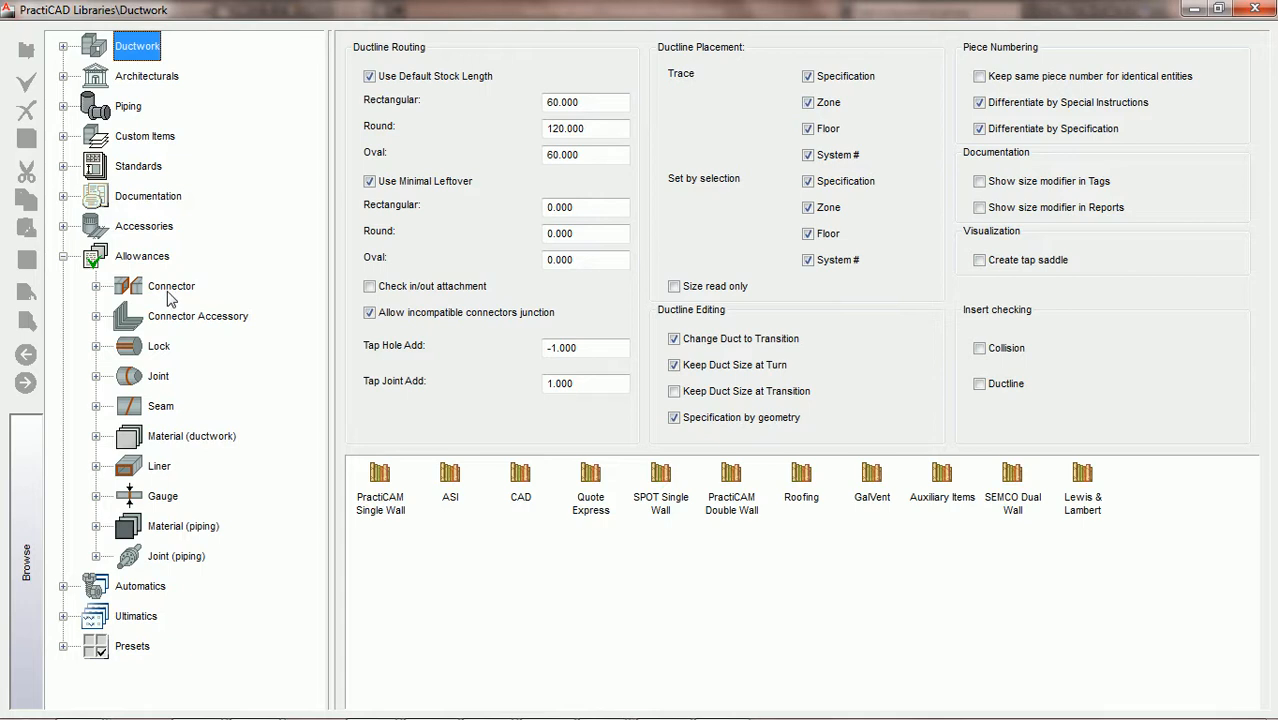
left_click(96, 287)
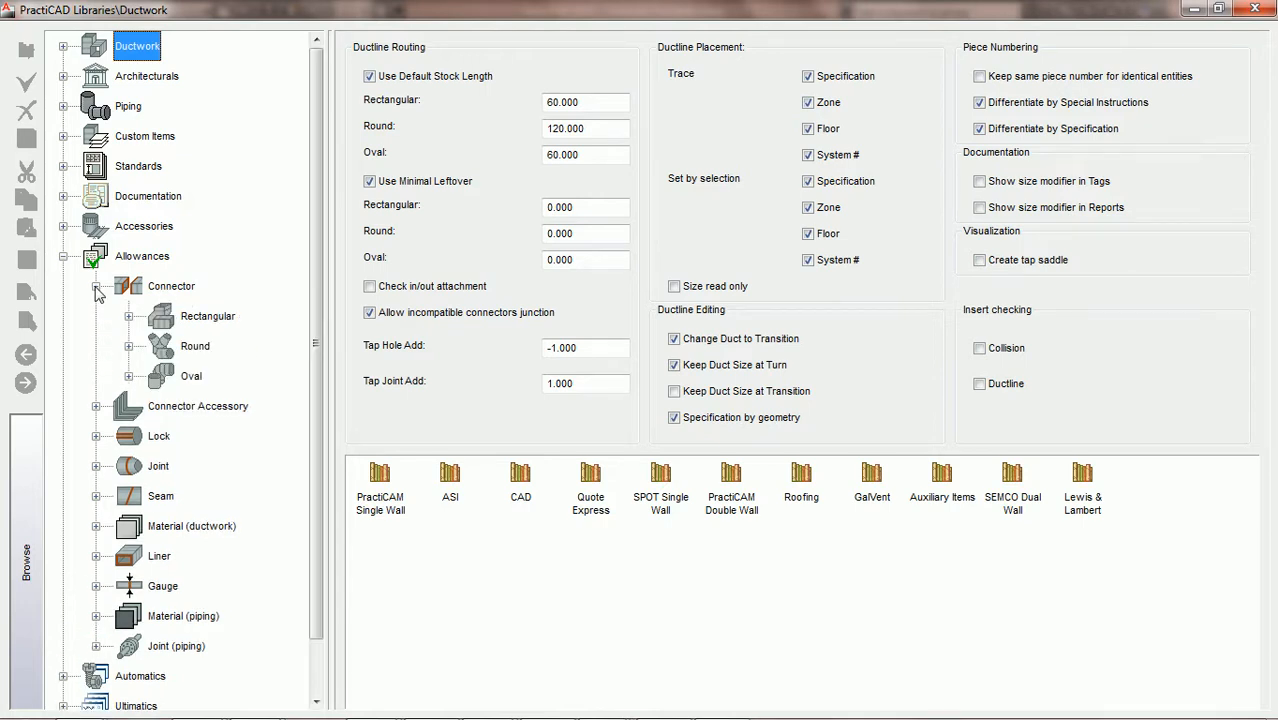
left_click(212, 318)
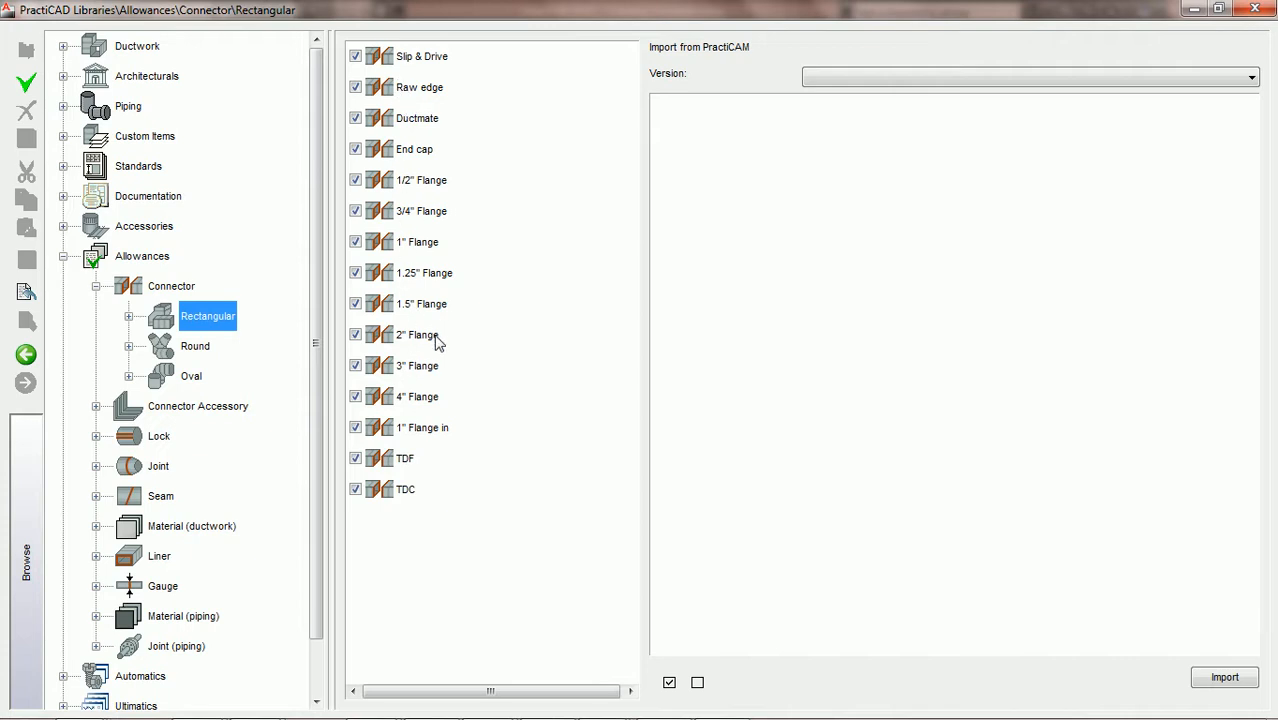
- Add a new rectangular connector named PCAD CONNECTOR
left_click(27, 85)
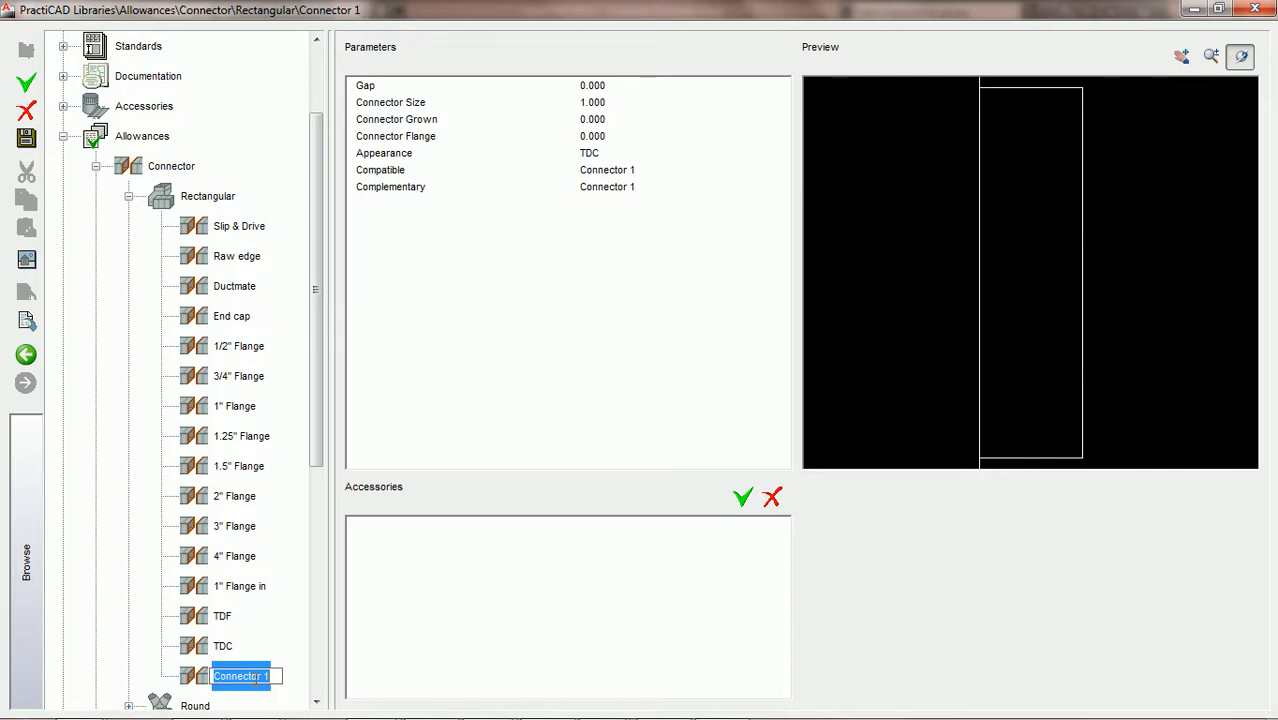
type("PCAD CONNECTOR")
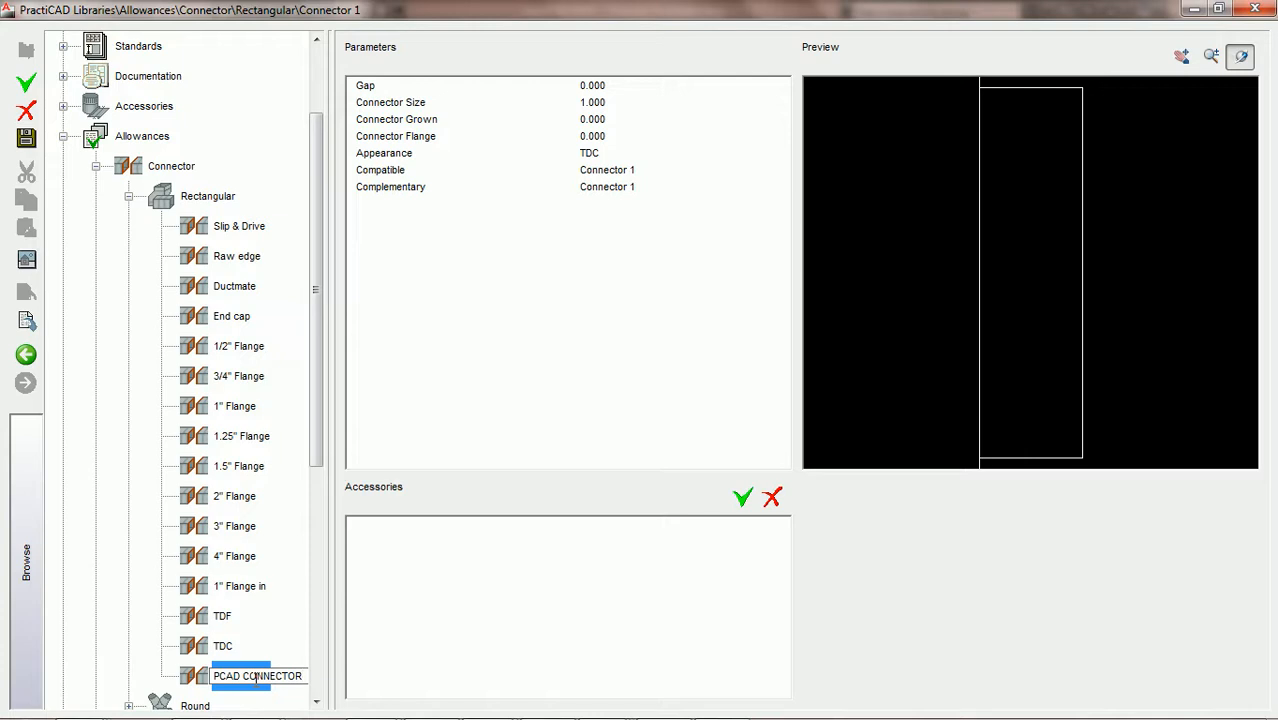
key("Return")
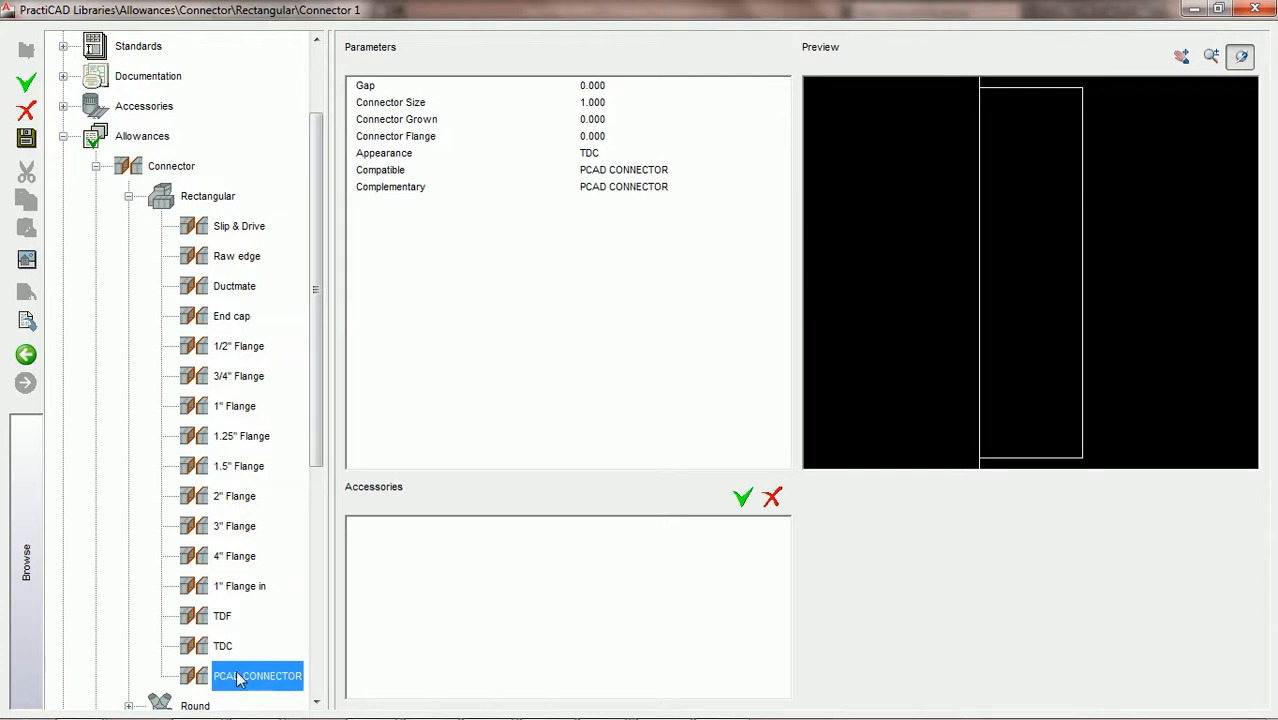
- Set the Gap of PCAD CONNECTOR to 2, save it and close the library
left_click(600, 87)
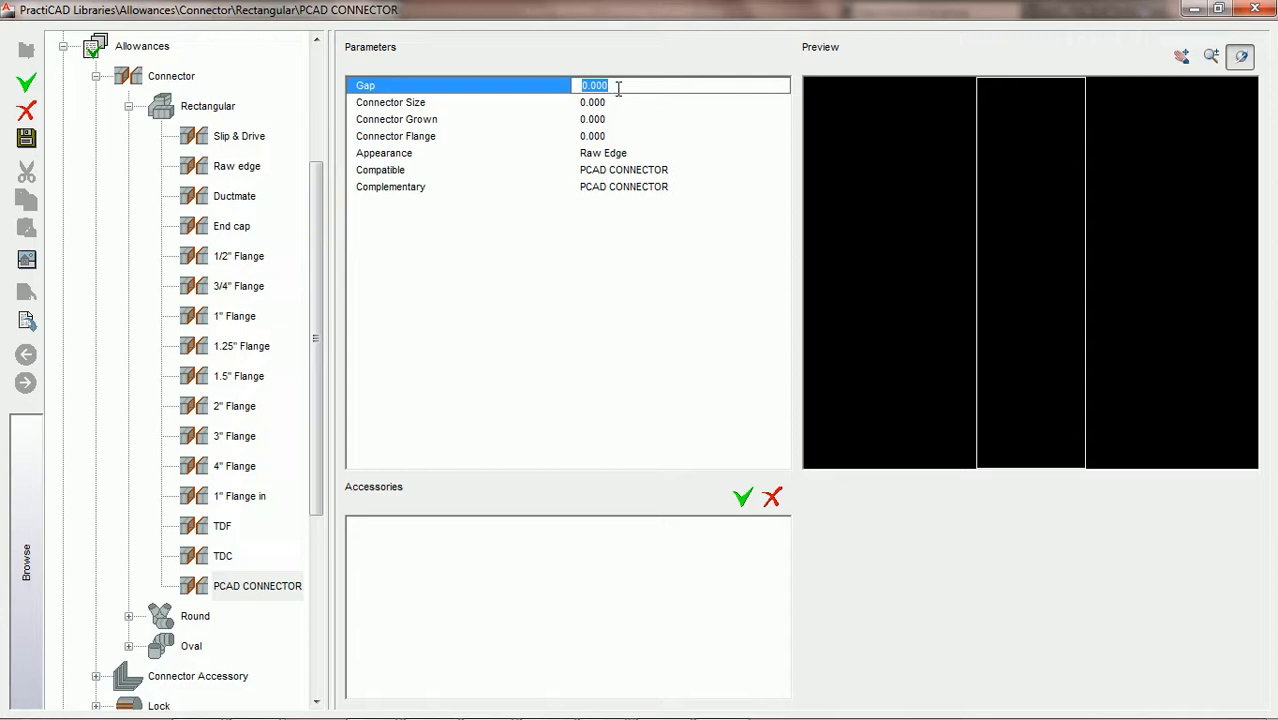
type("2")
key("Tab")
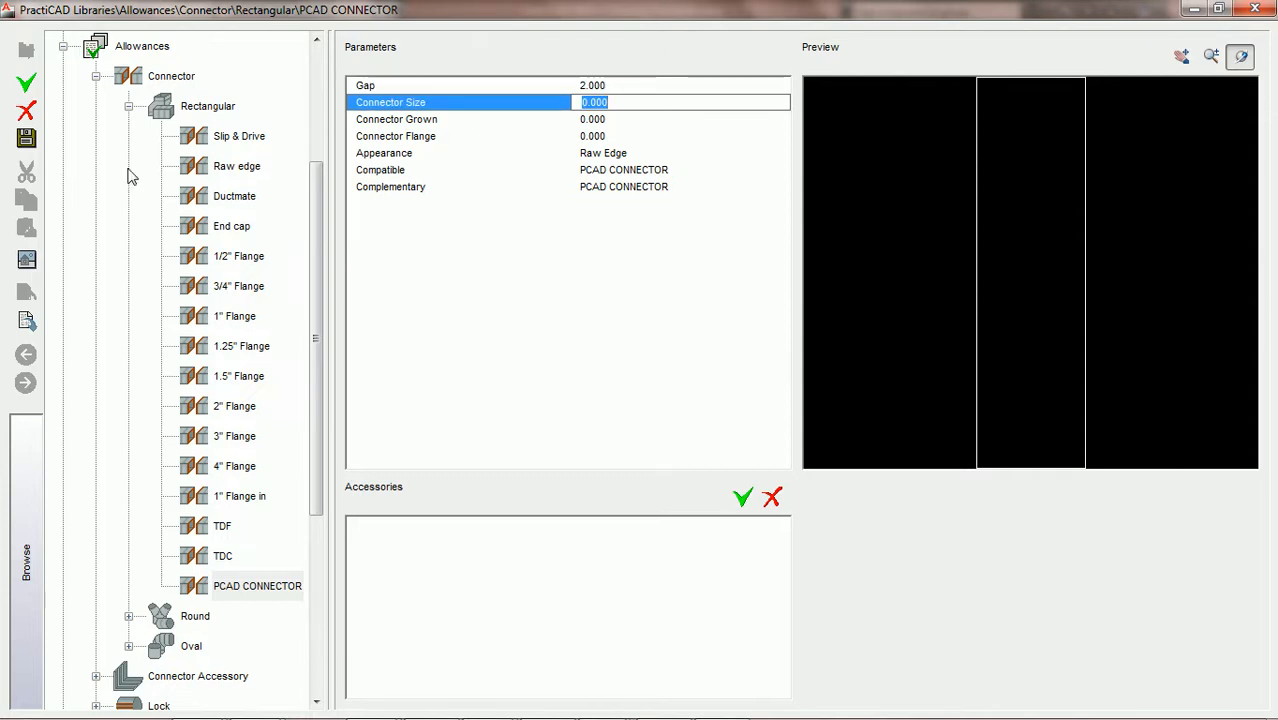
left_click(27, 138)
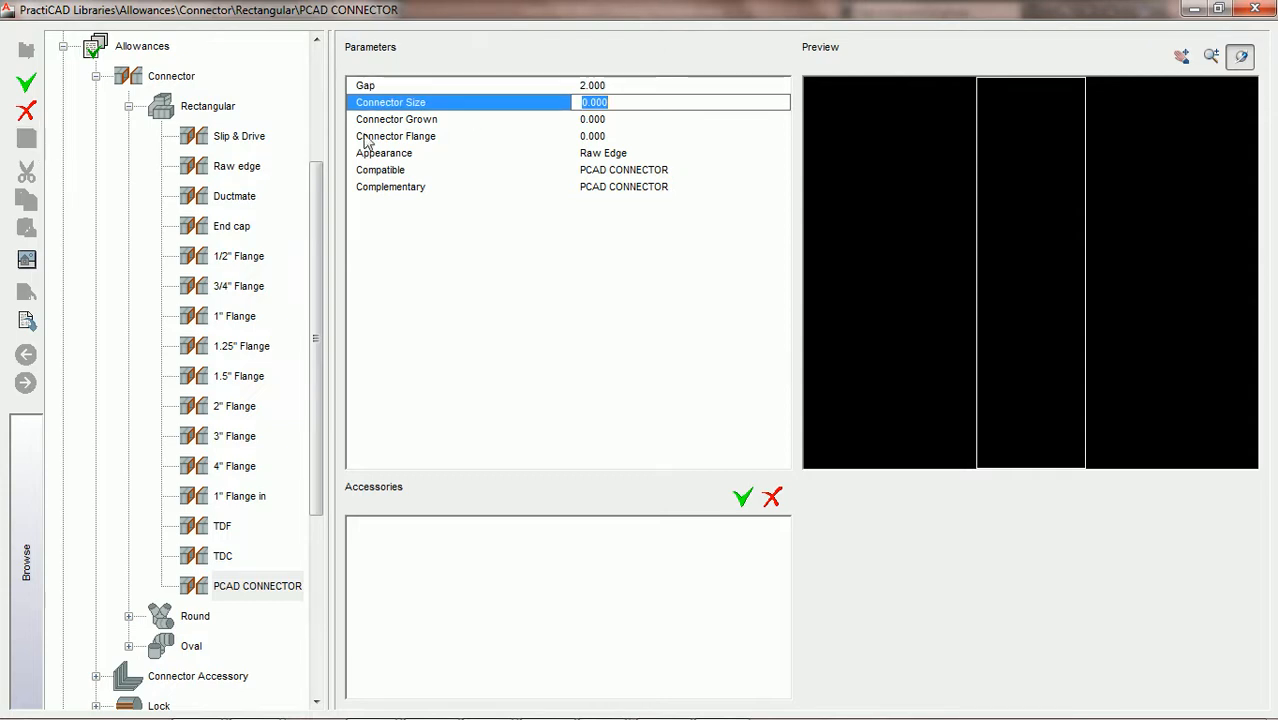
left_click(1255, 8)
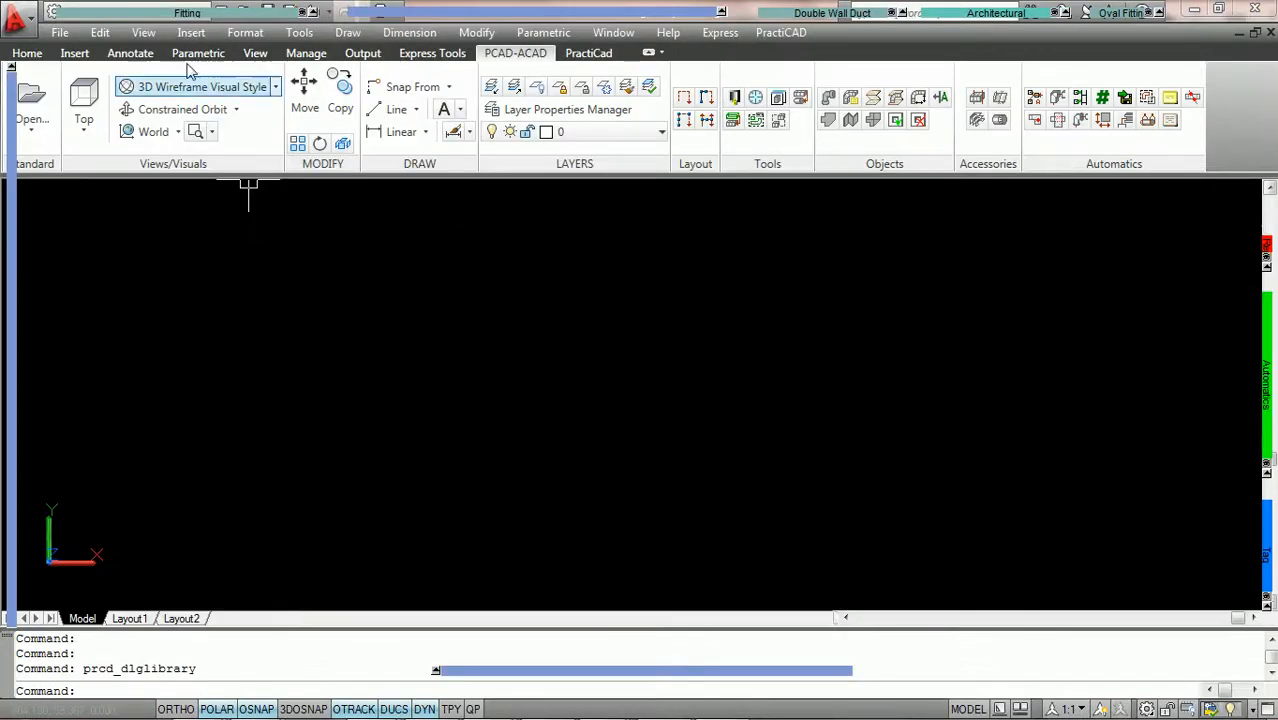
- Start a rectangular straight duct fitting with both Connector In and Connector Out set to PCAD CONNECTOR
left_click(185, 13)
left_click(80, 38)
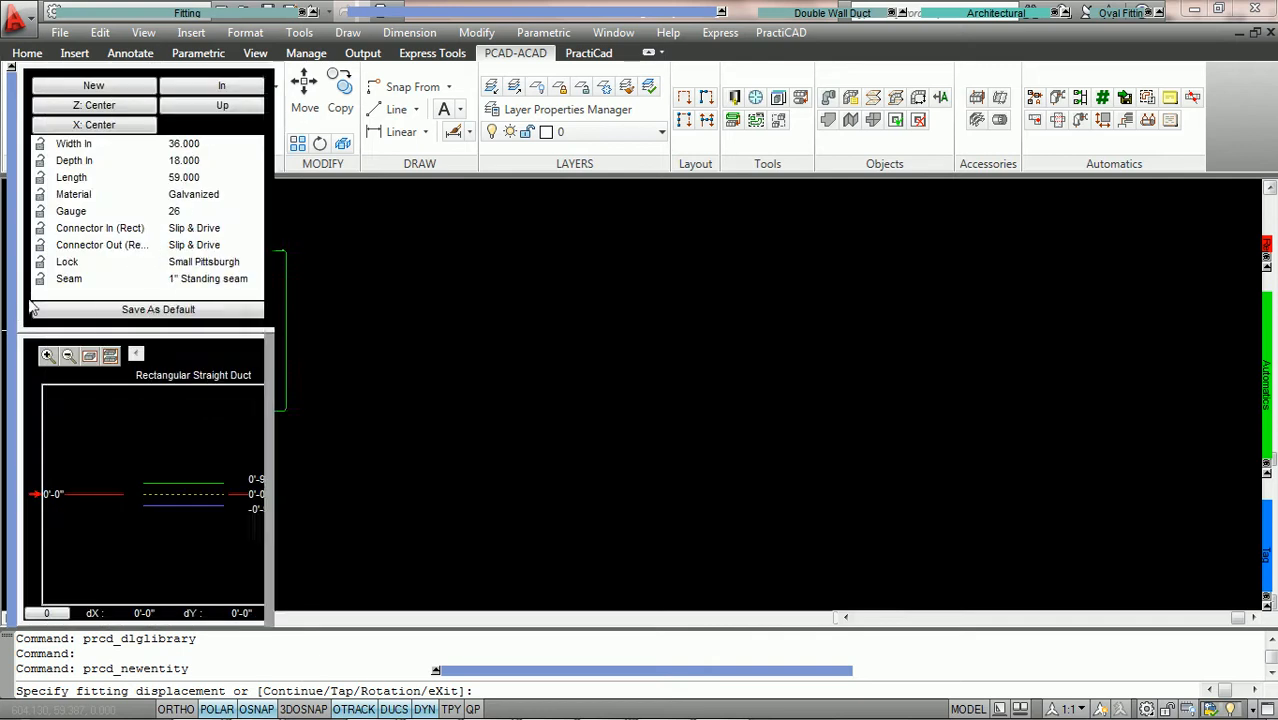
left_click(214, 230)
key("p")
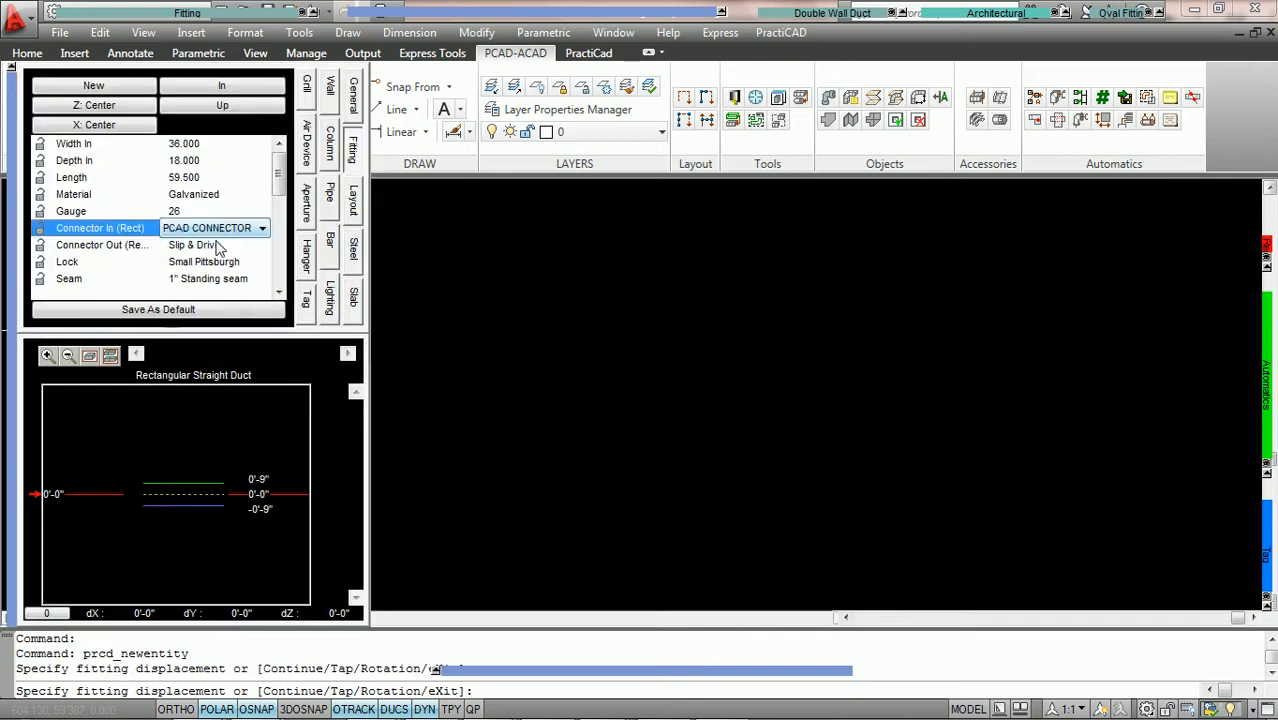
left_click(214, 245)
key("p")
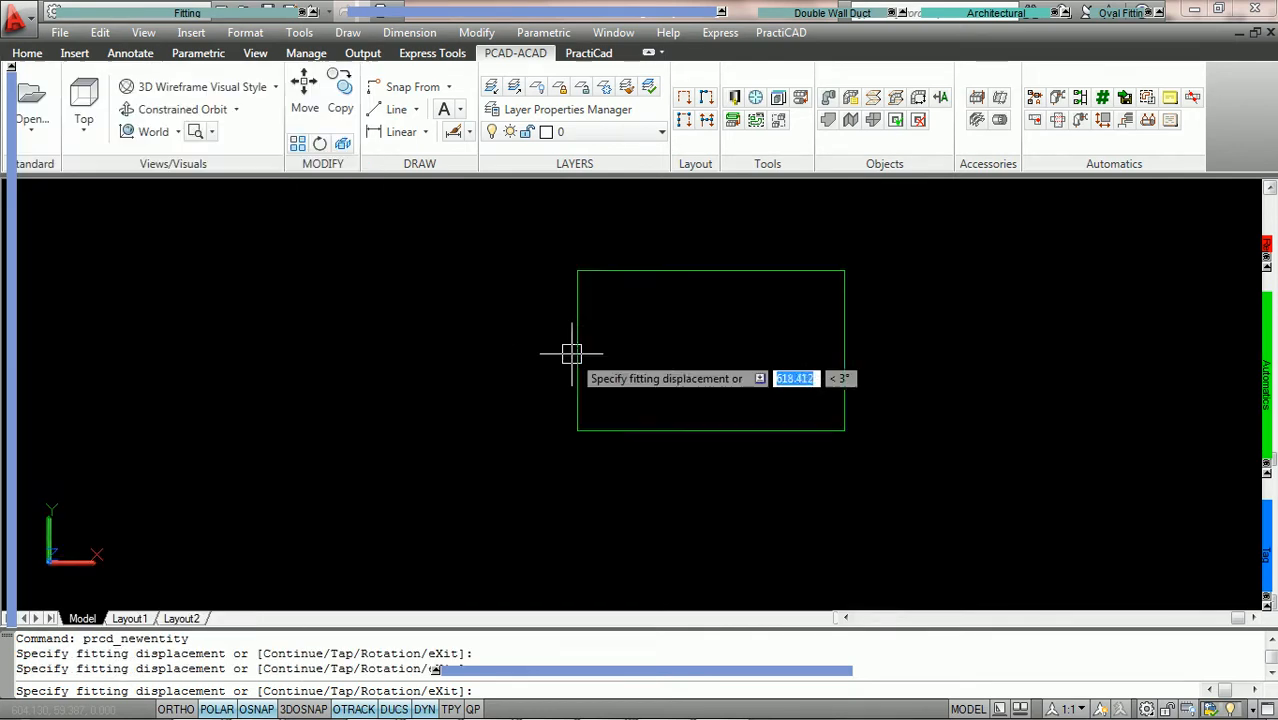
- Place the 36 x 18 straight duct, 60 long, in the drawing and continue with a second identical duct at its end
left_click(310, 366)
left_click(310, 366)
left_click(369, 364)
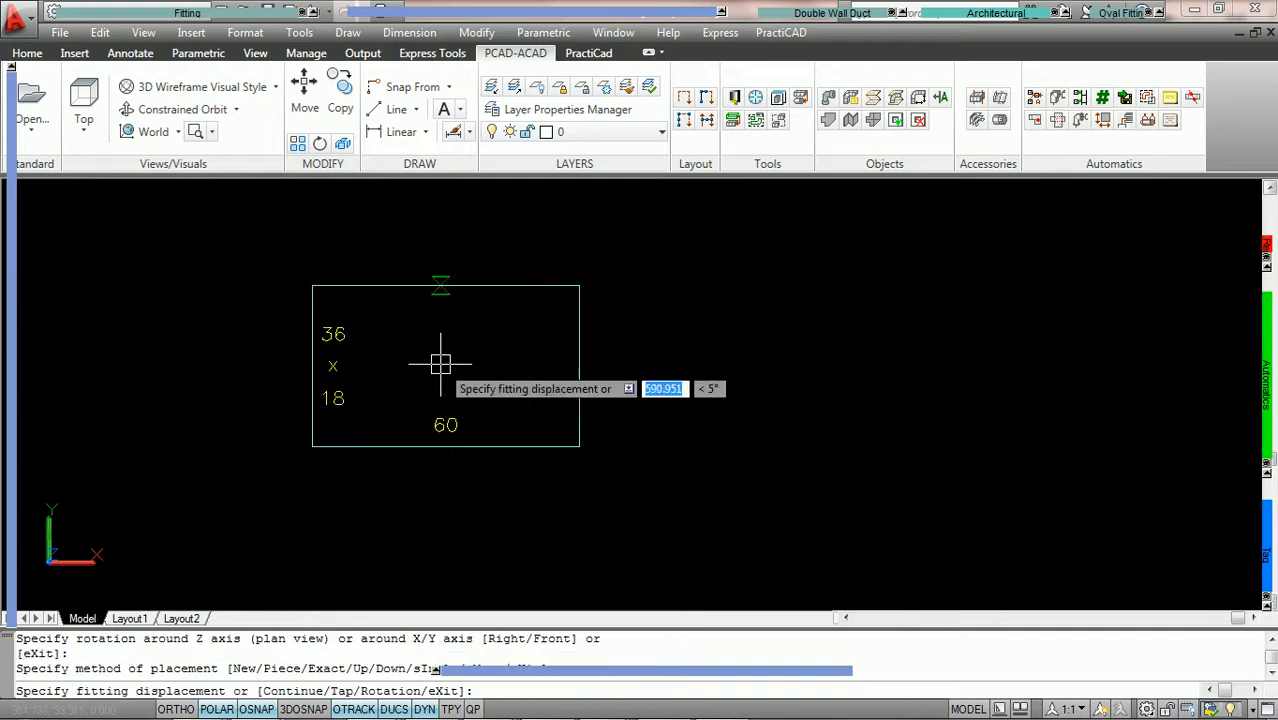
left_click(591, 359)
type("c")
key("Return")
key("Escape")
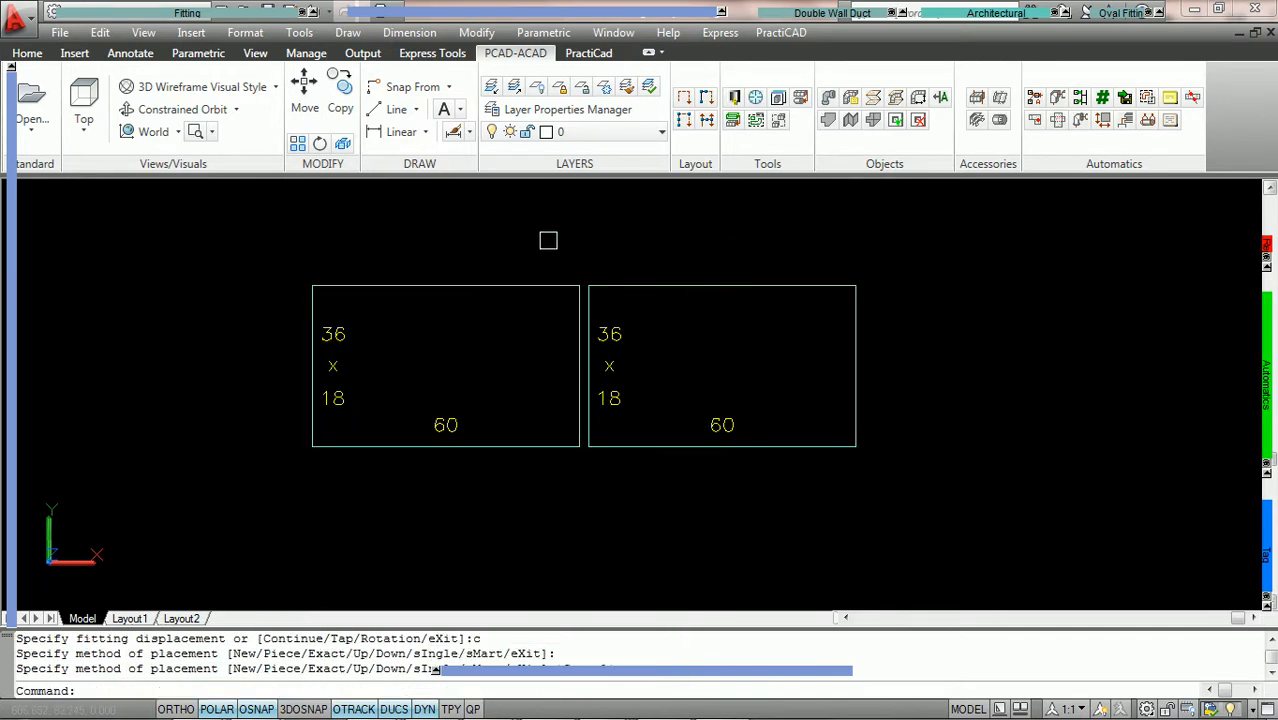
- Add a linear dimension across the gap between the two ducts
scroll(585, 348, "up", 3)
scroll(590, 330, "up", 4)
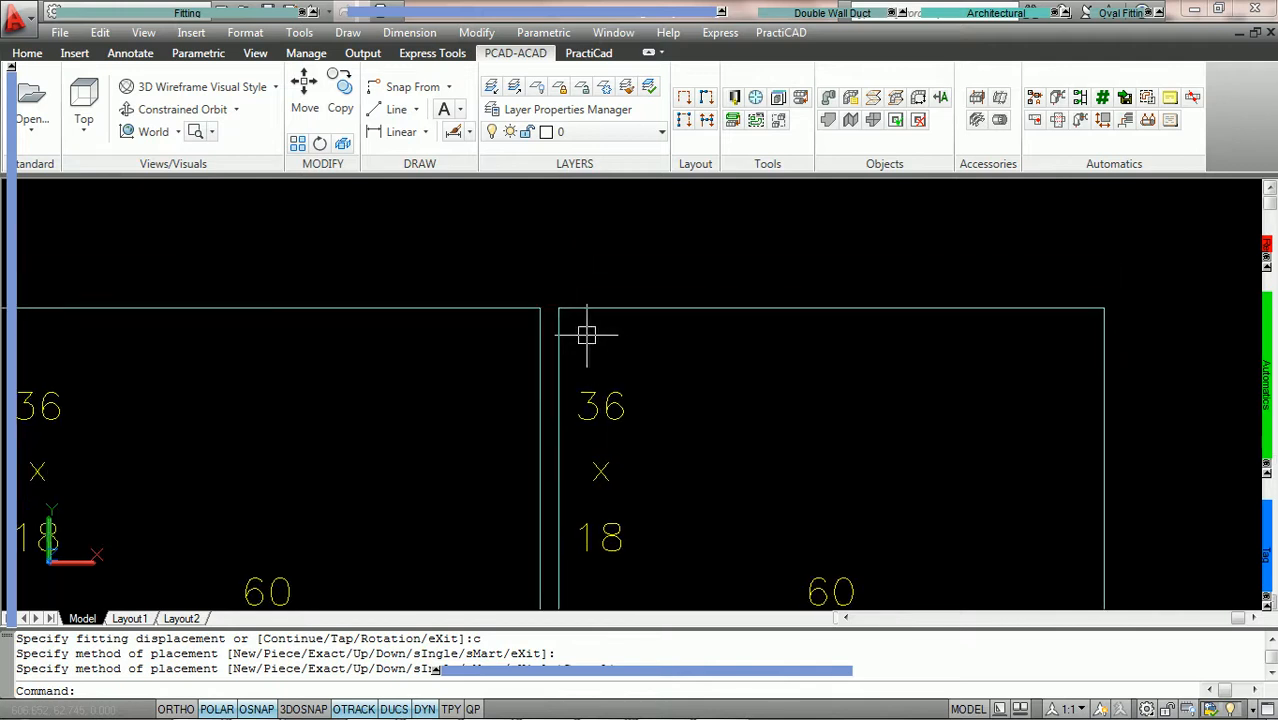
left_click(400, 132)
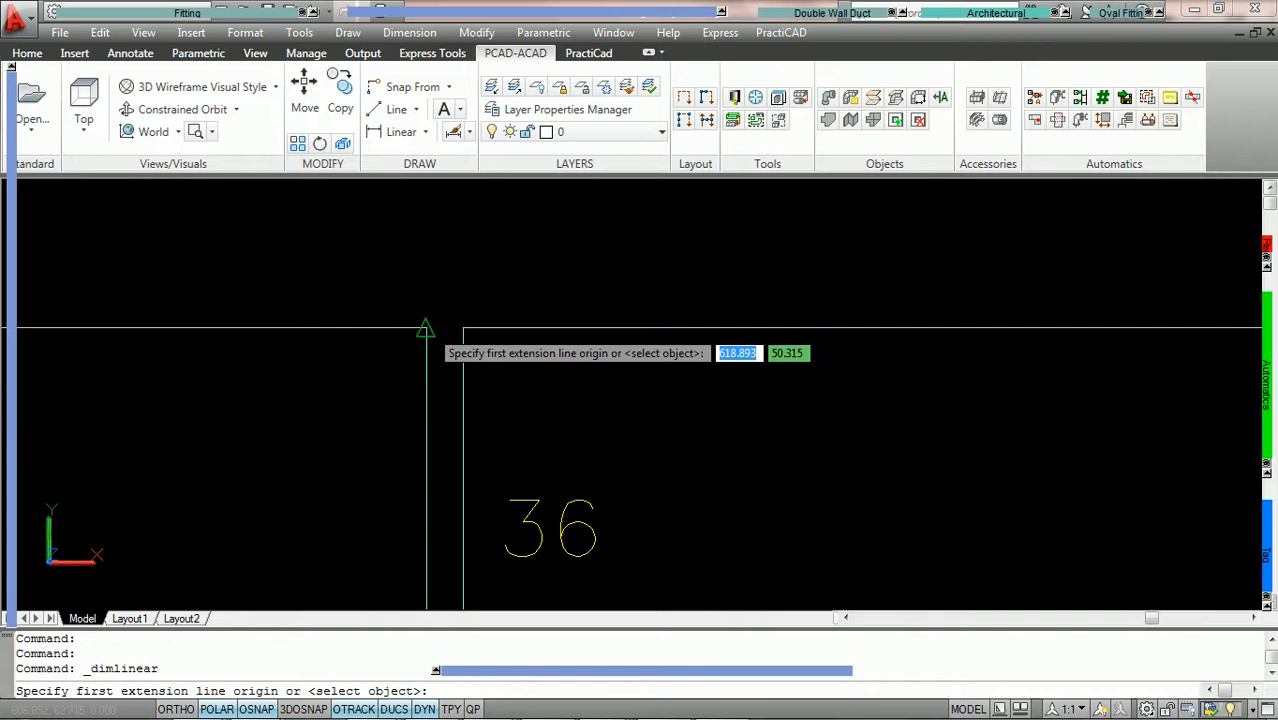
left_click(427, 327)
left_click(463, 325)
left_click(457, 258)
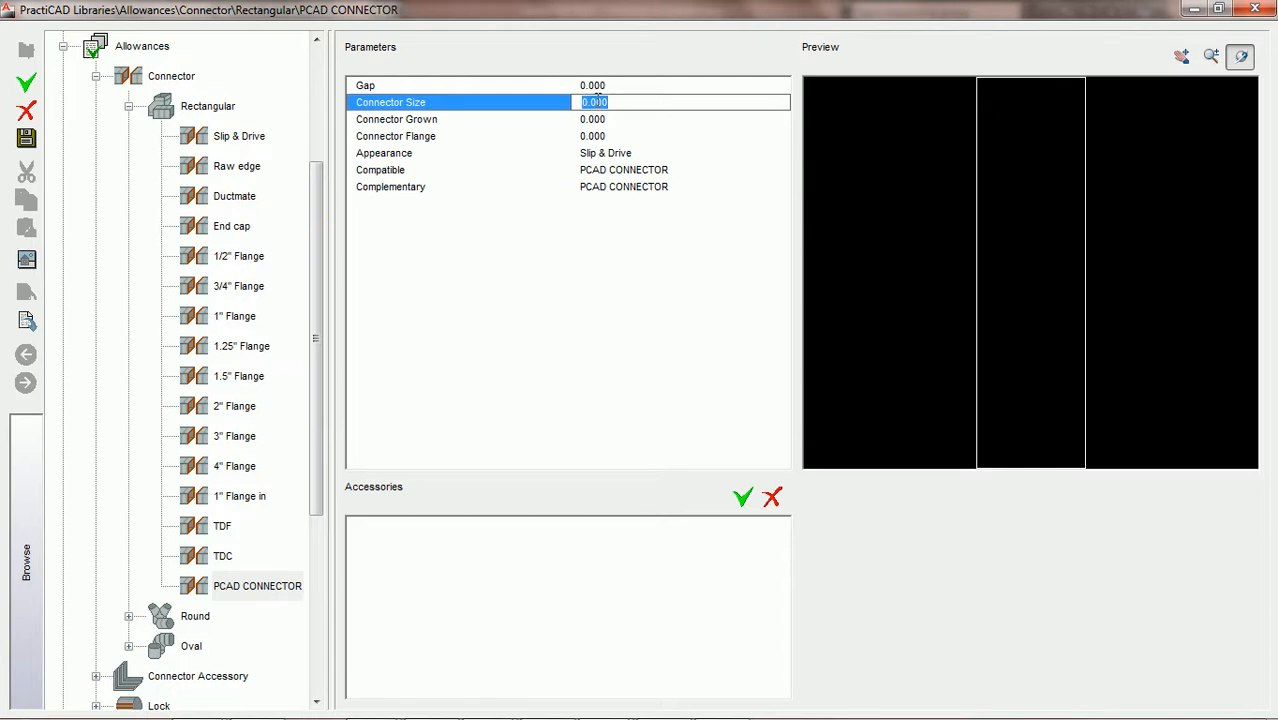
- Set the Connector Size of PCAD CONNECTOR to 1 in the library
left_click(599, 118)
left_click(606, 102)
type("1")
key("Return")
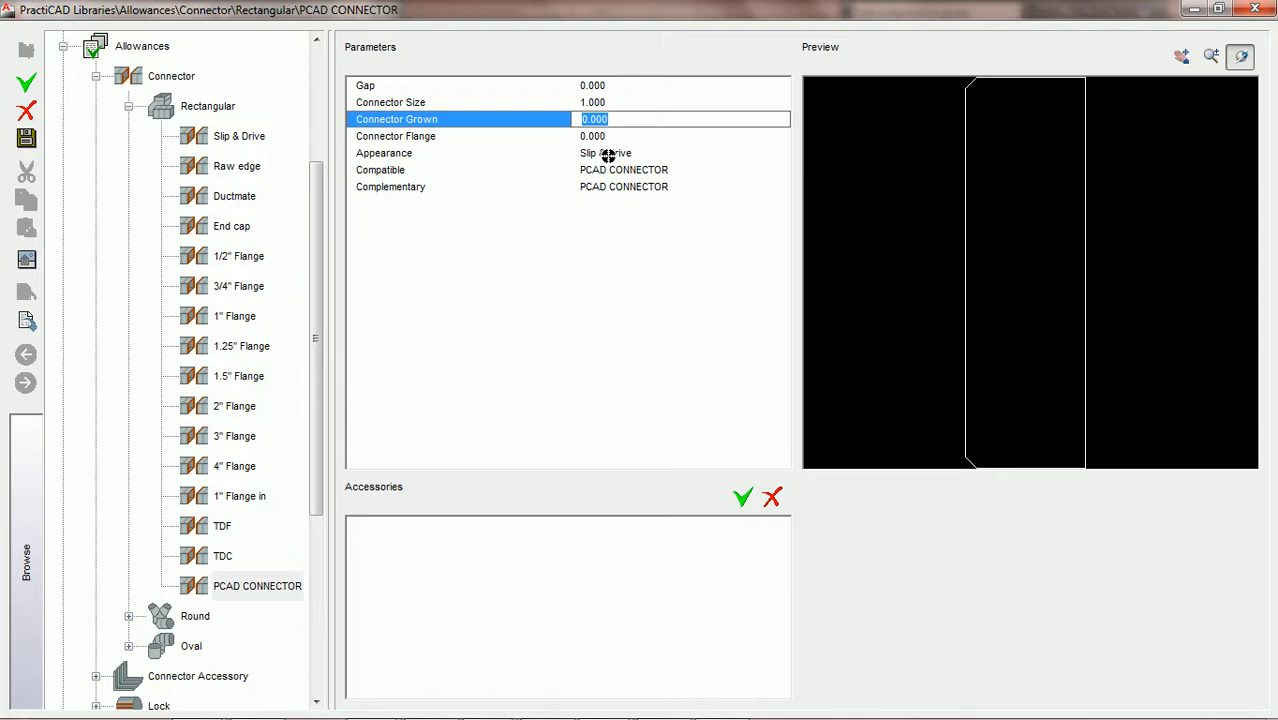
- Try a Connector Size of 2 for PCAD CONNECTOR, then return it to 1
left_click(617, 101)
type("2")
key("Tab")
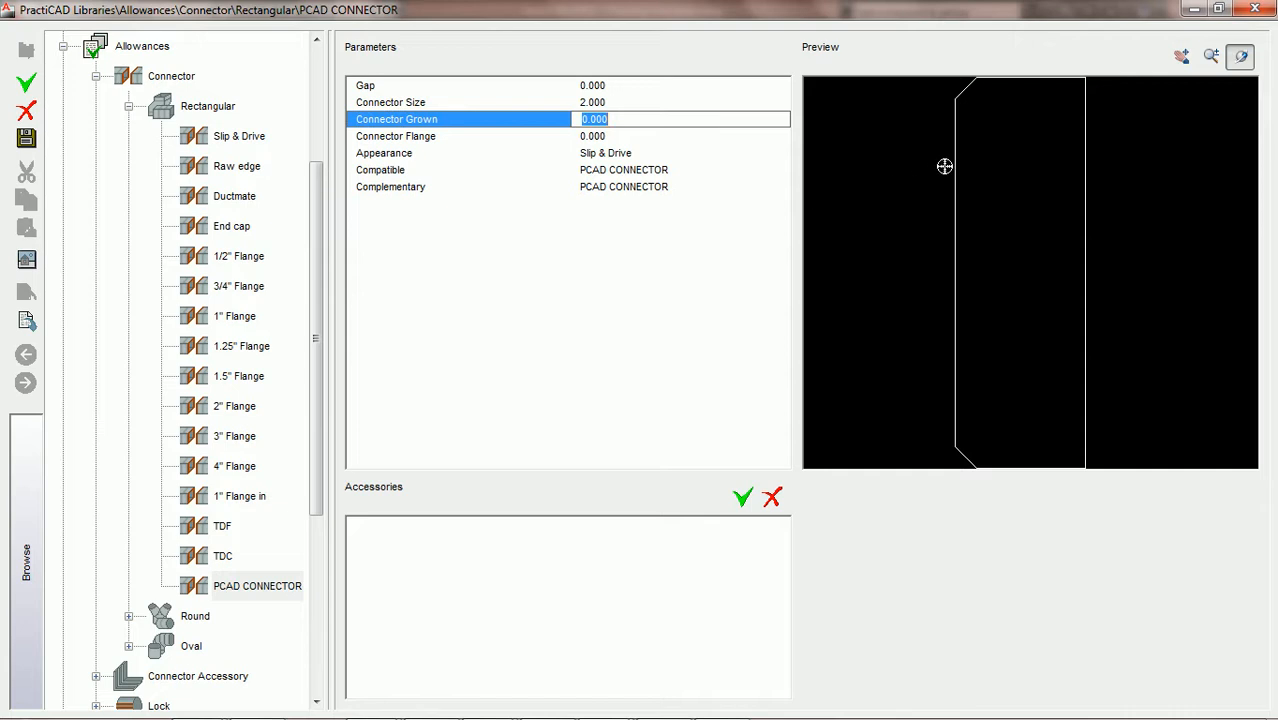
left_click(614, 100)
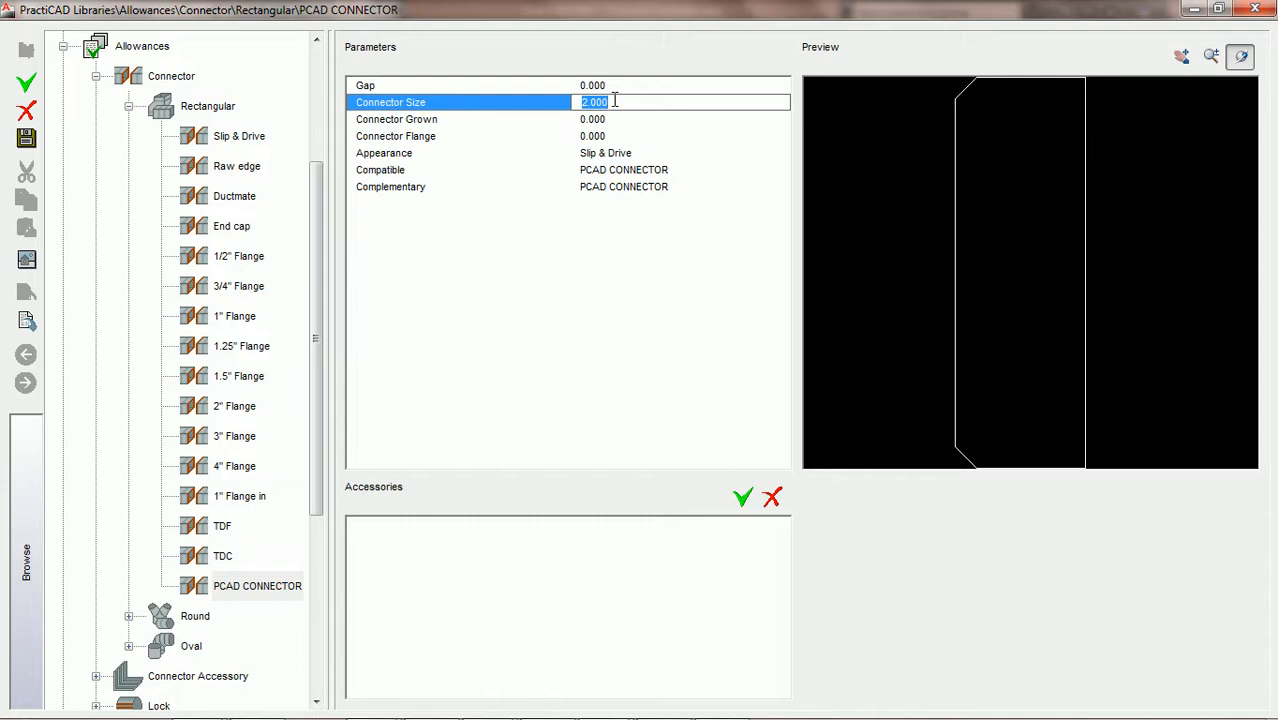
type("1")
key("Tab")
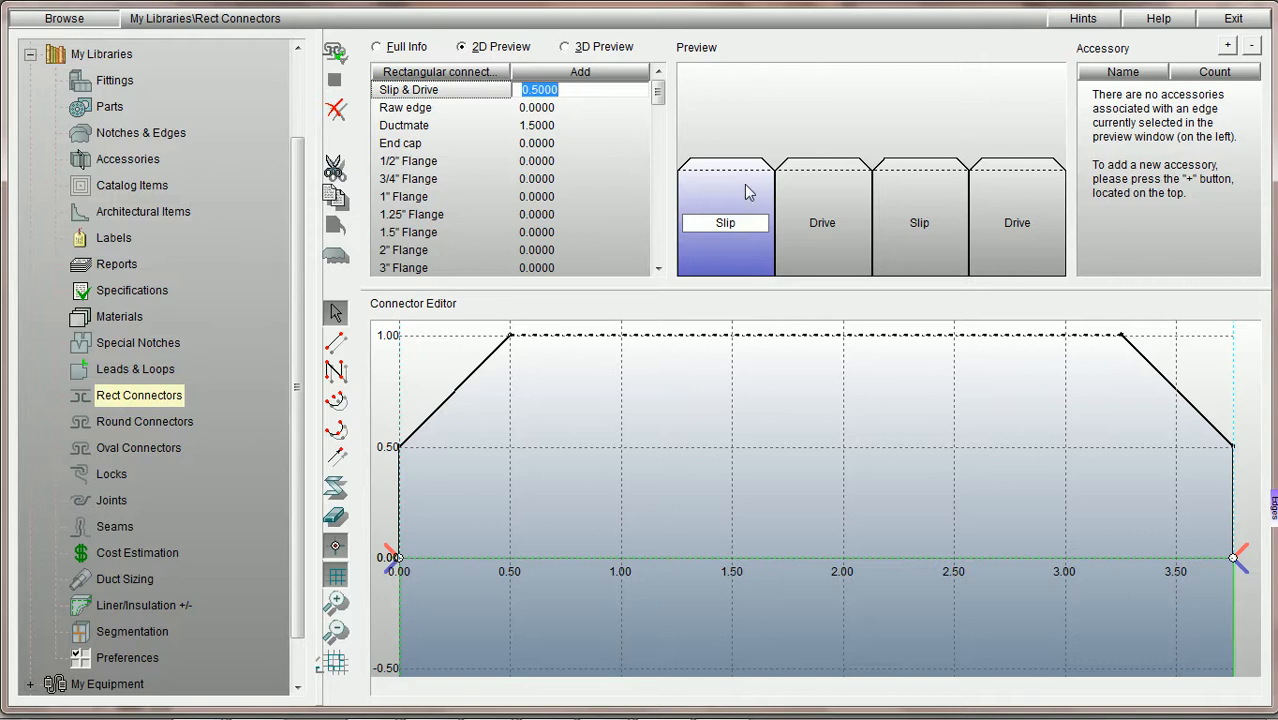
- In the Rect Connectors section of My Libraries, change the Slip & Drive Add value to 0, then restore it to .5
type("0")
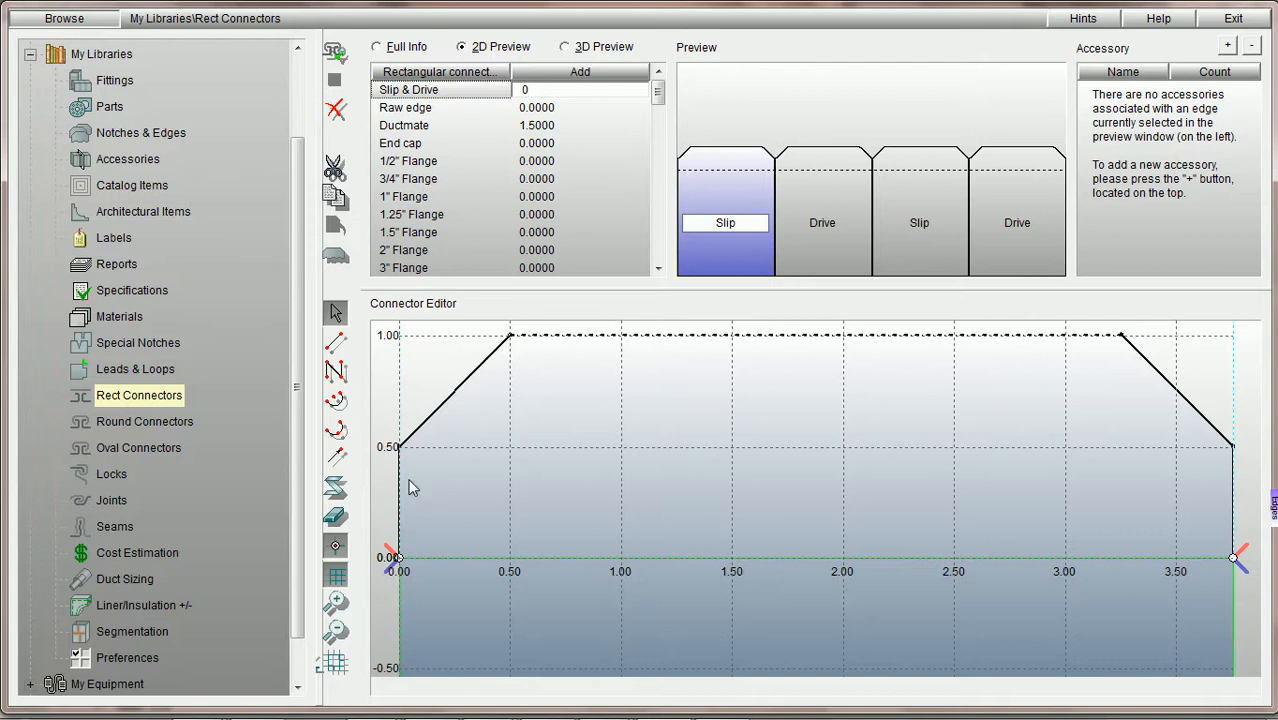
left_click(528, 89)
key("BackSpace")
type(".5")
left_click(744, 185)
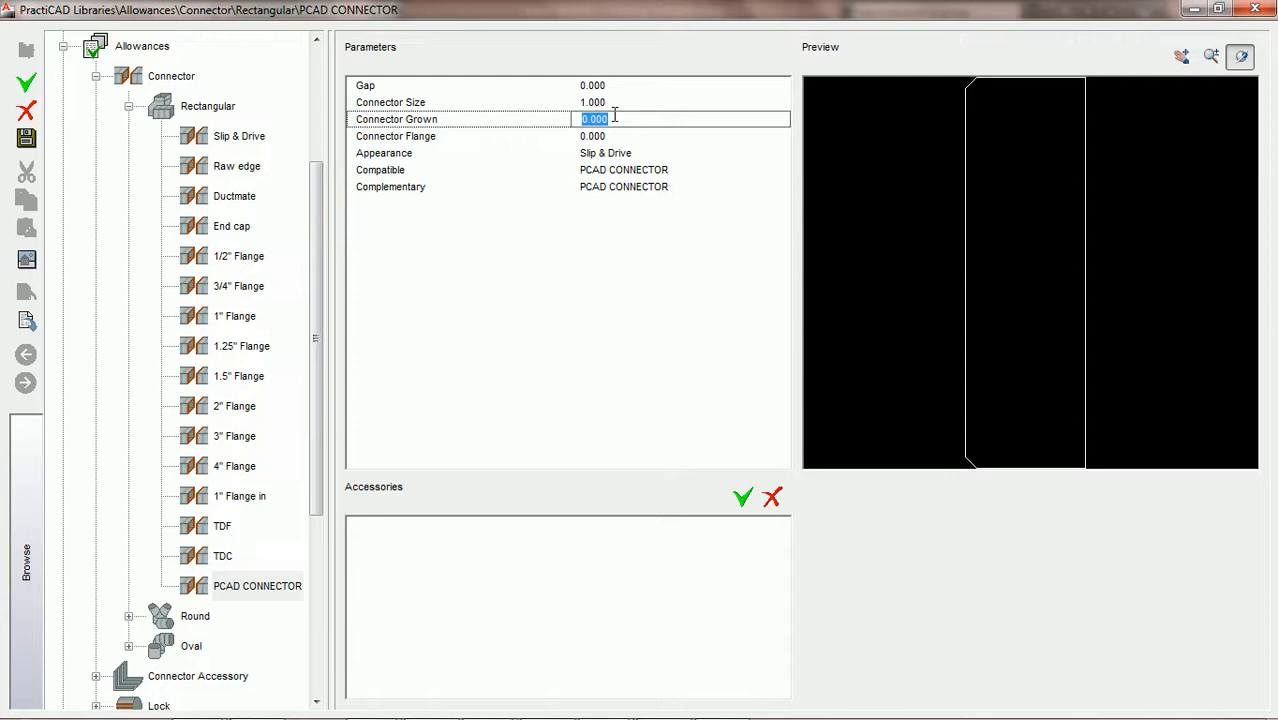
- Set the Connector Grown of PCAD CONNECTOR to 0.5 and compare it with the Connector Size
type("0.5")
key("Tab")
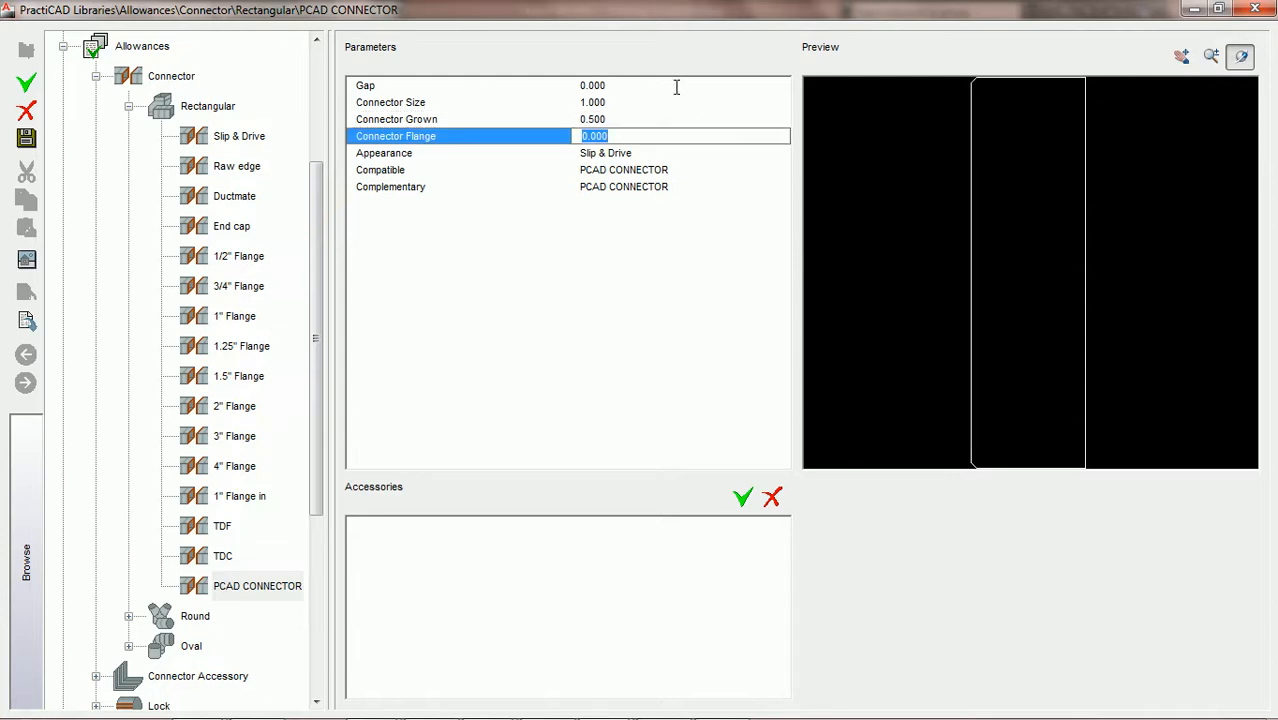
left_click(630, 101)
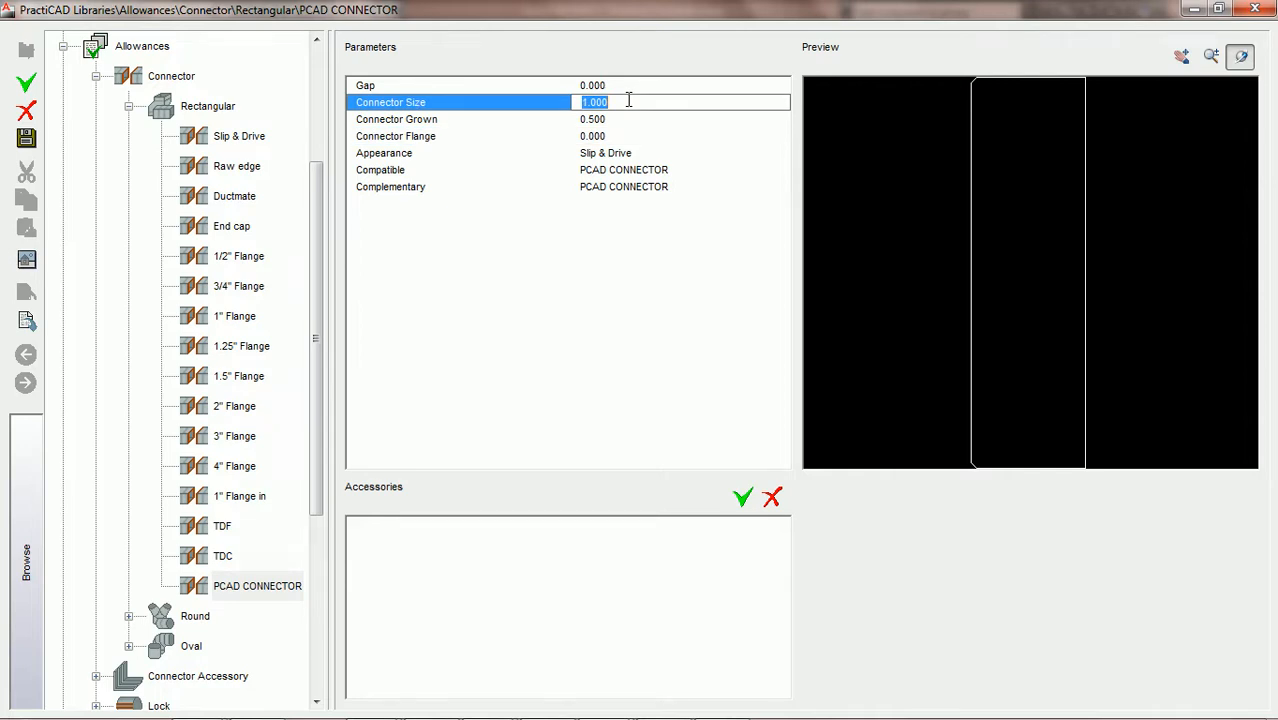
left_click(633, 119)
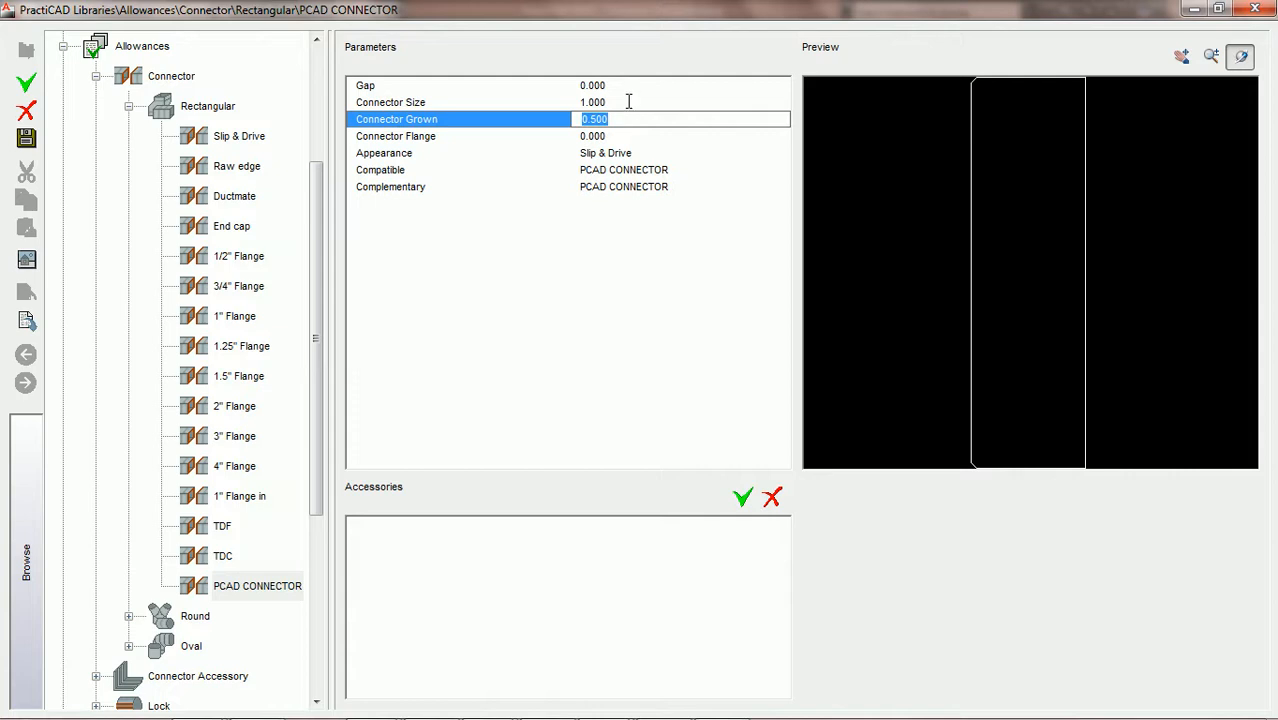
left_click(628, 102)
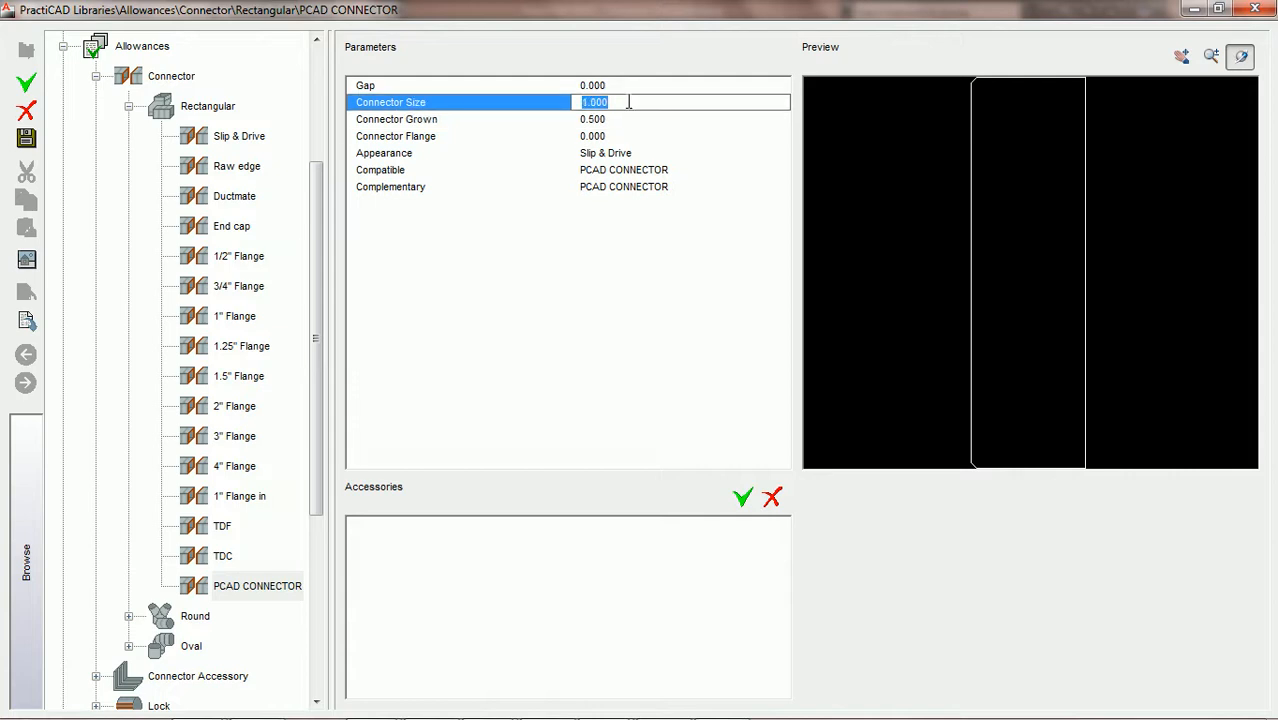
- Set the Connector Grown of PCAD CONNECTOR to 0 and its Connector Size to 2
left_click(623, 119)
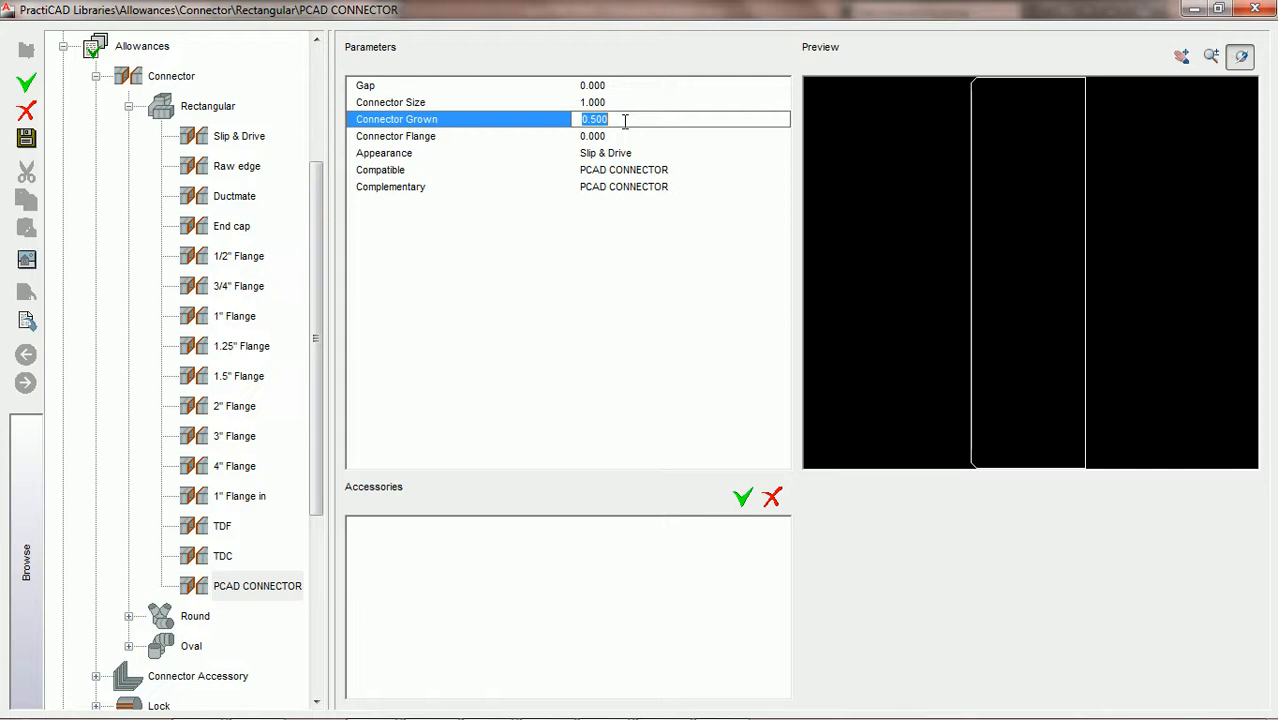
type("0")
left_click(645, 137)
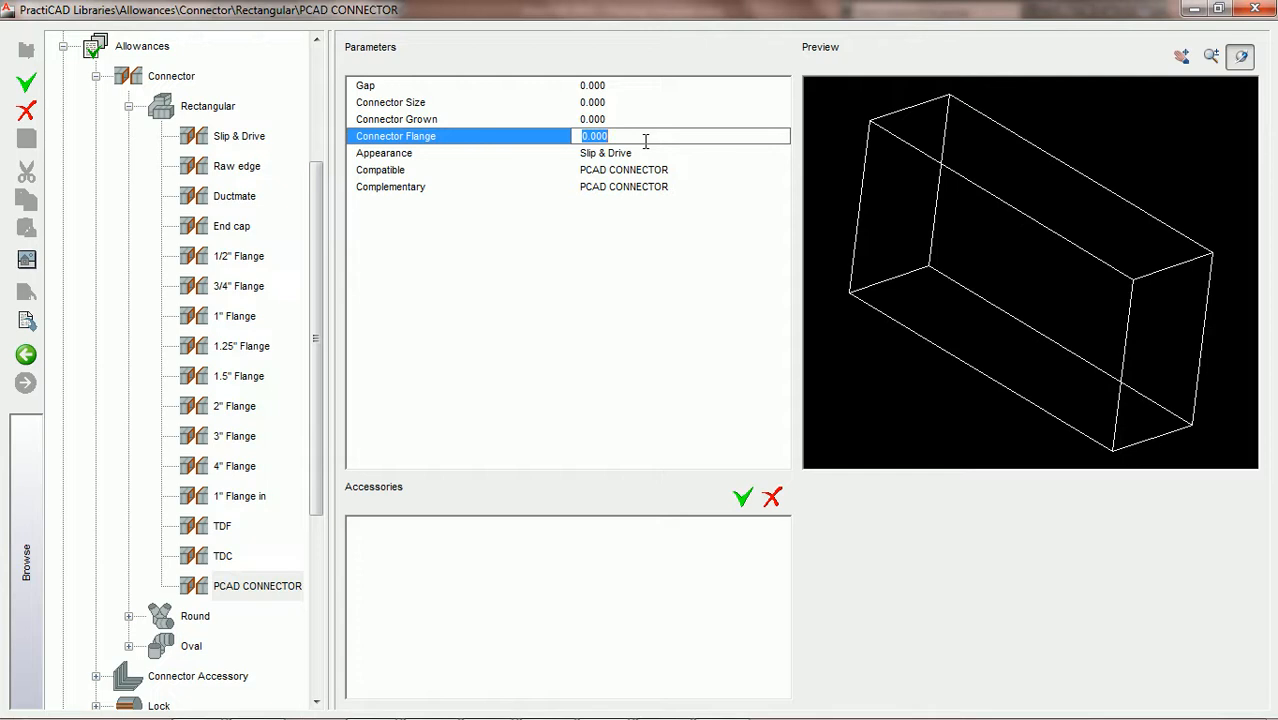
left_click(633, 102)
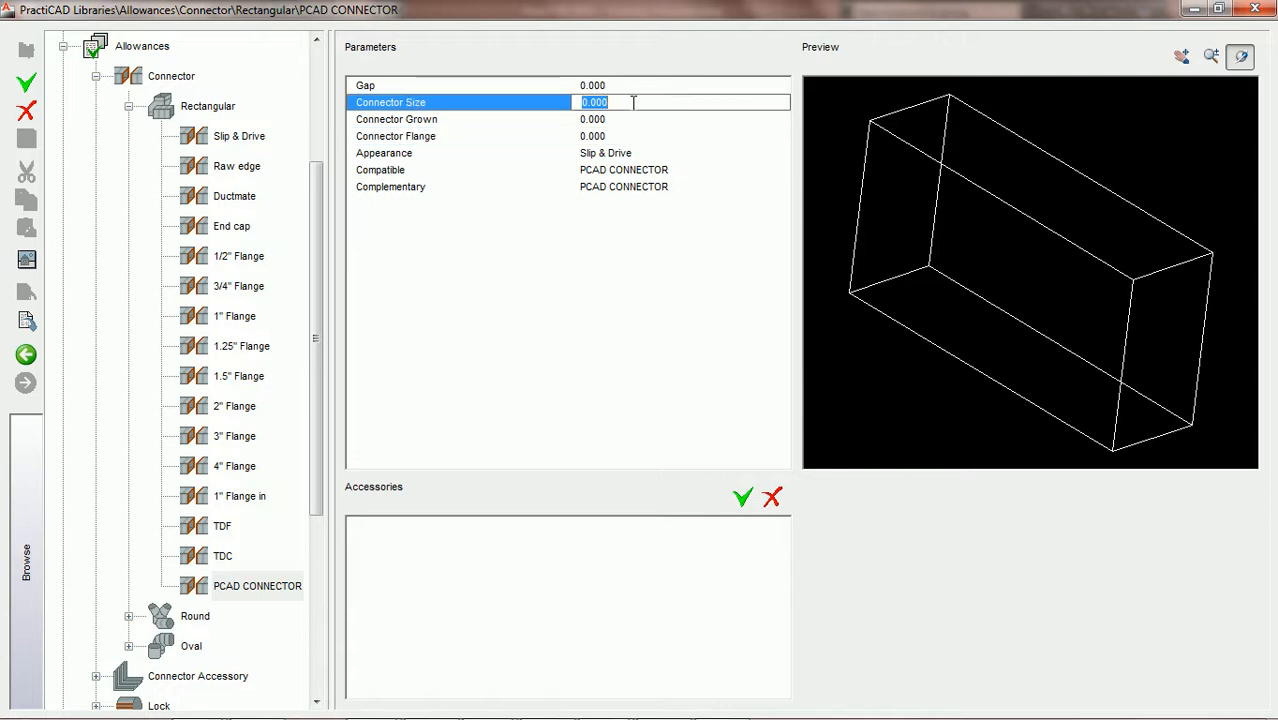
type("2")
key("Tab")
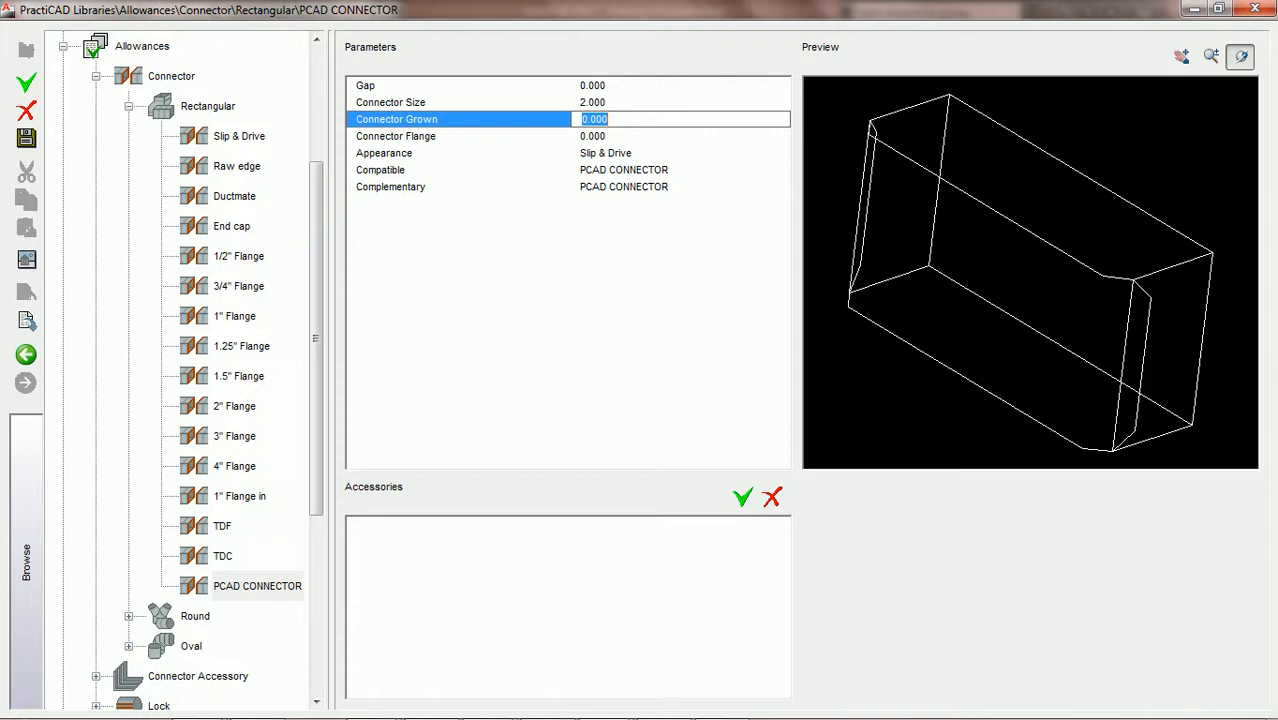
- Set the Appearance of PCAD CONNECTOR to Flange In
left_click(641, 156)
left_click(695, 155)
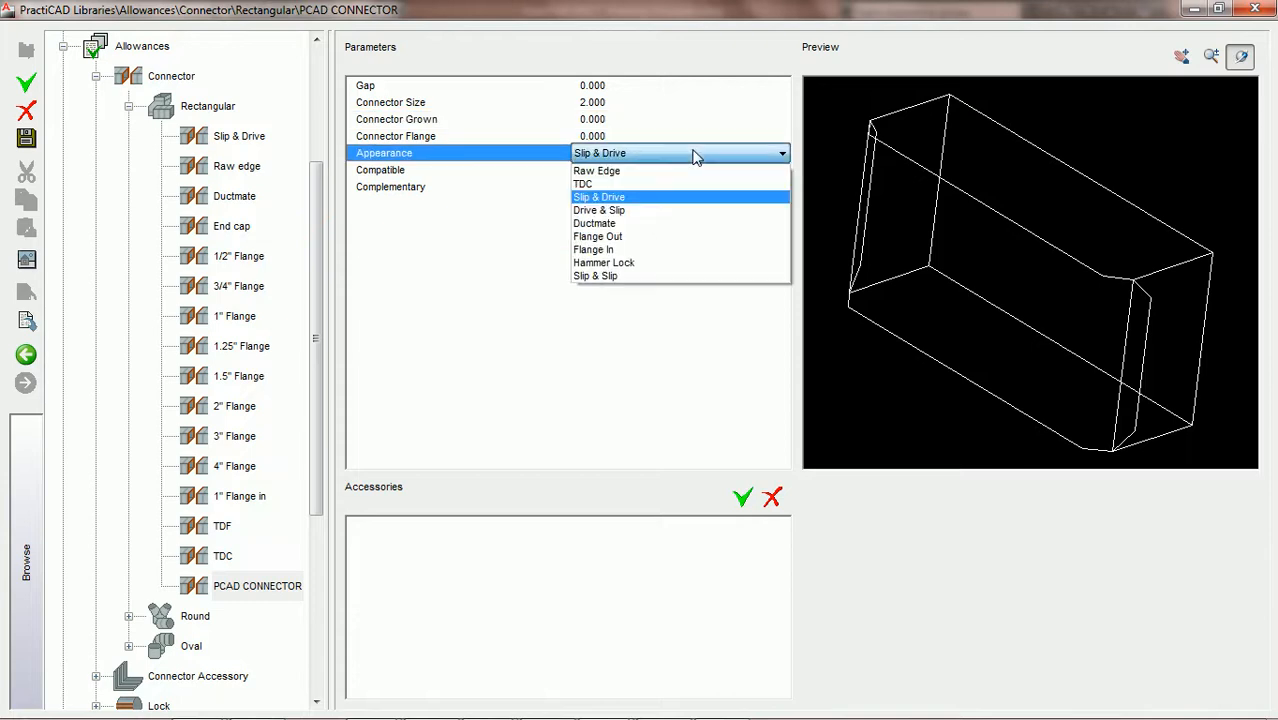
left_click(631, 250)
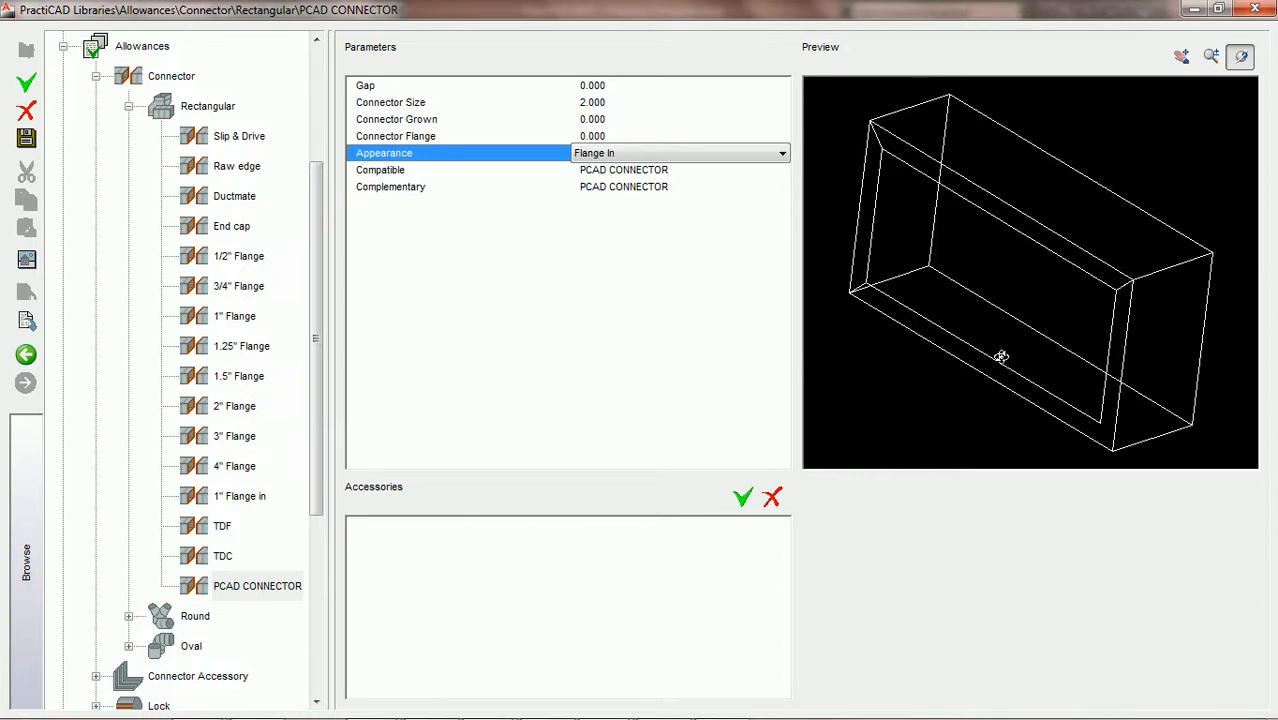
- Set the Connector Size of PCAD CONNECTOR to 0 and its Connector Flange to 2
left_click(607, 104)
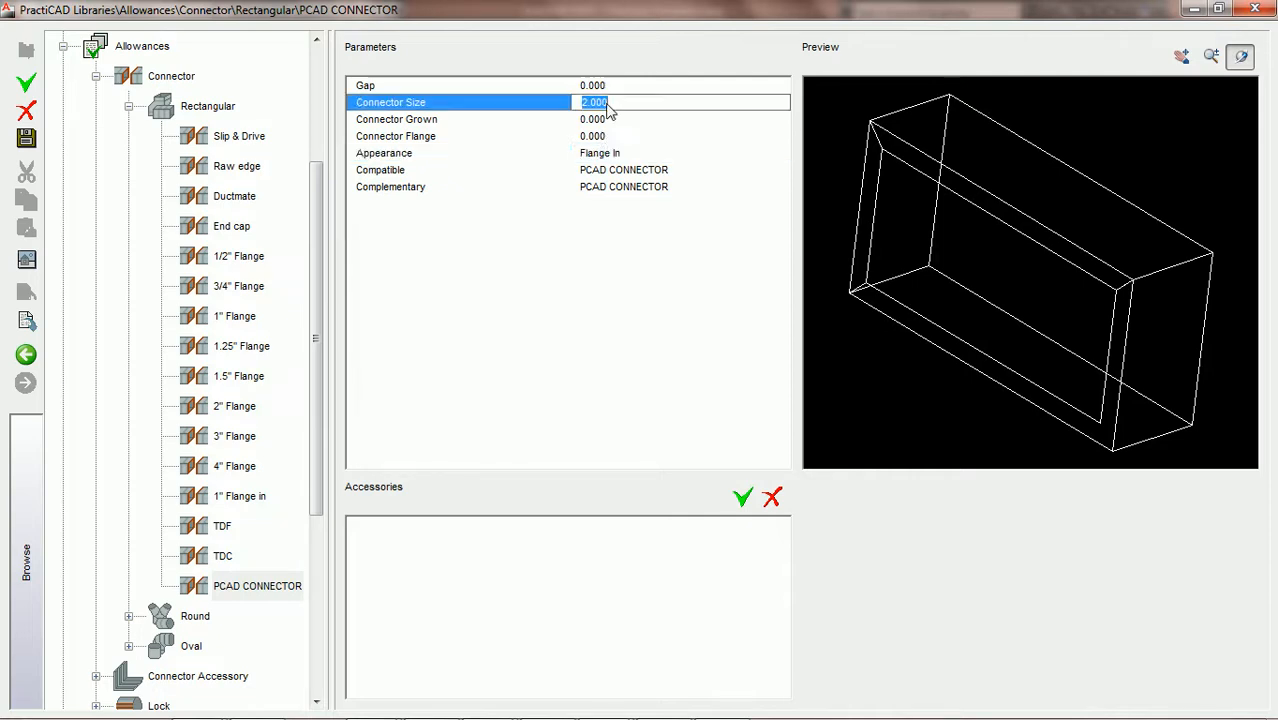
type("0")
key("Tab")
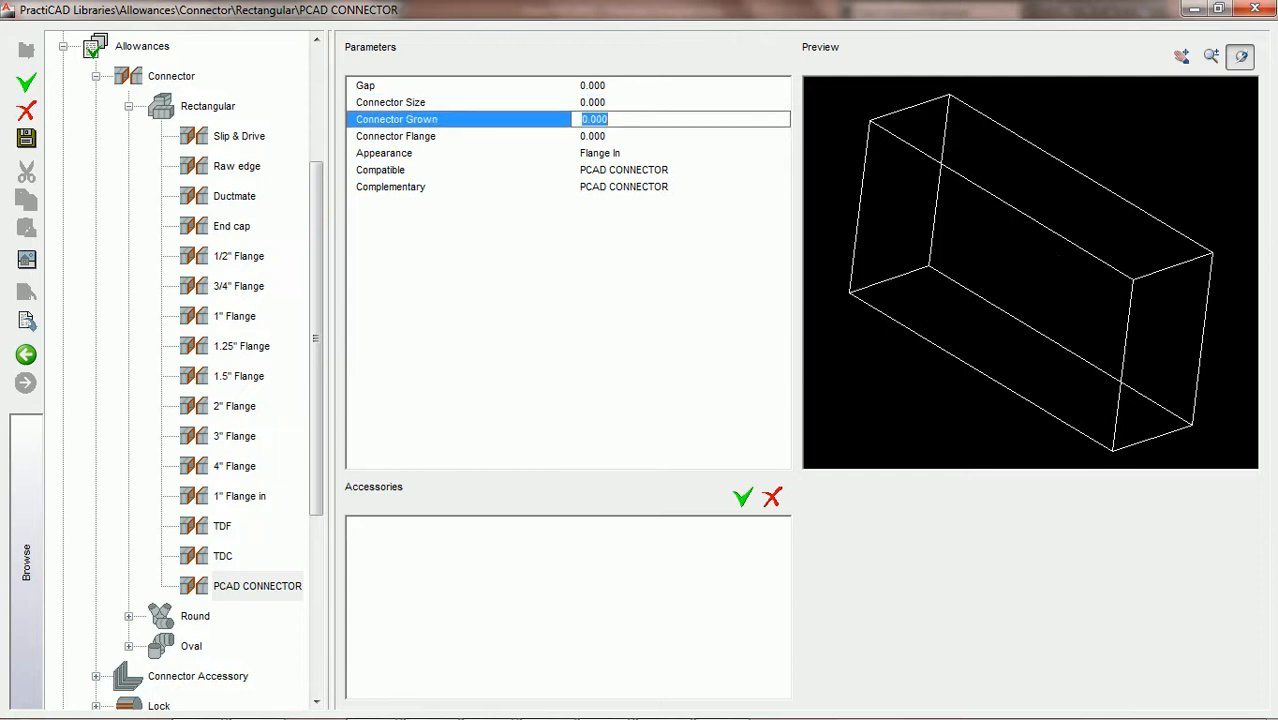
left_click(624, 137)
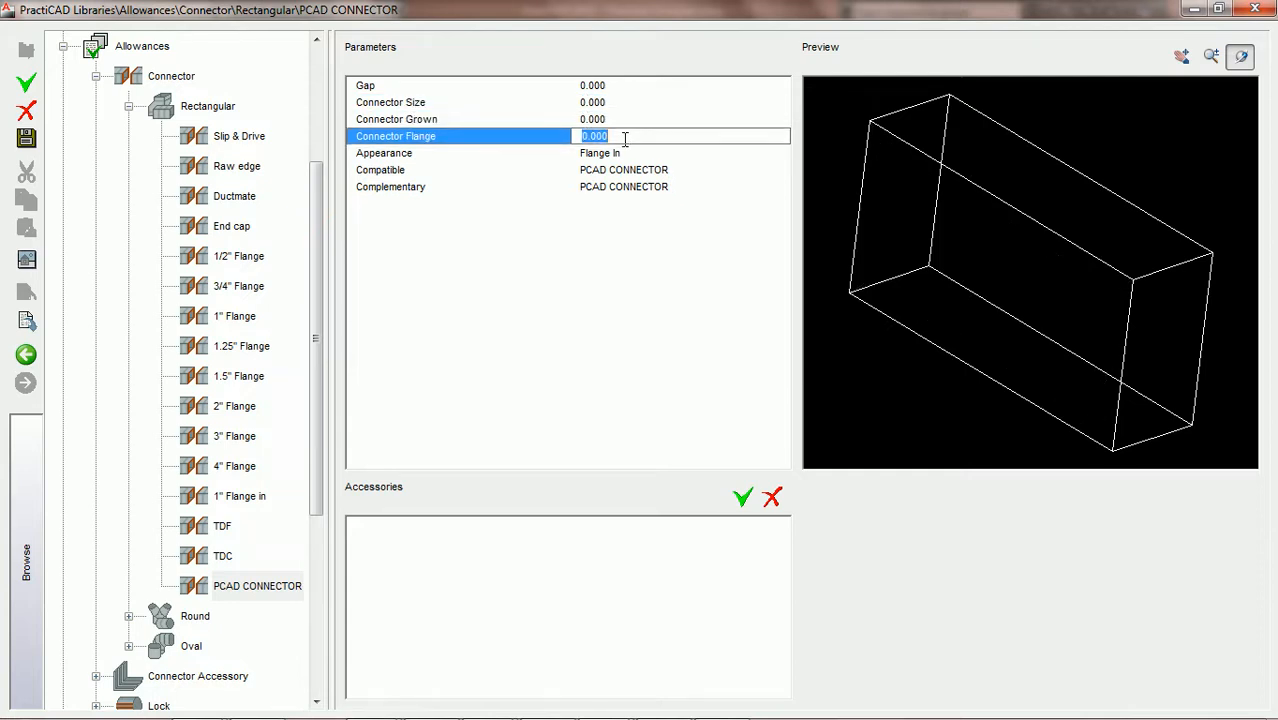
type("2")
key("Tab")
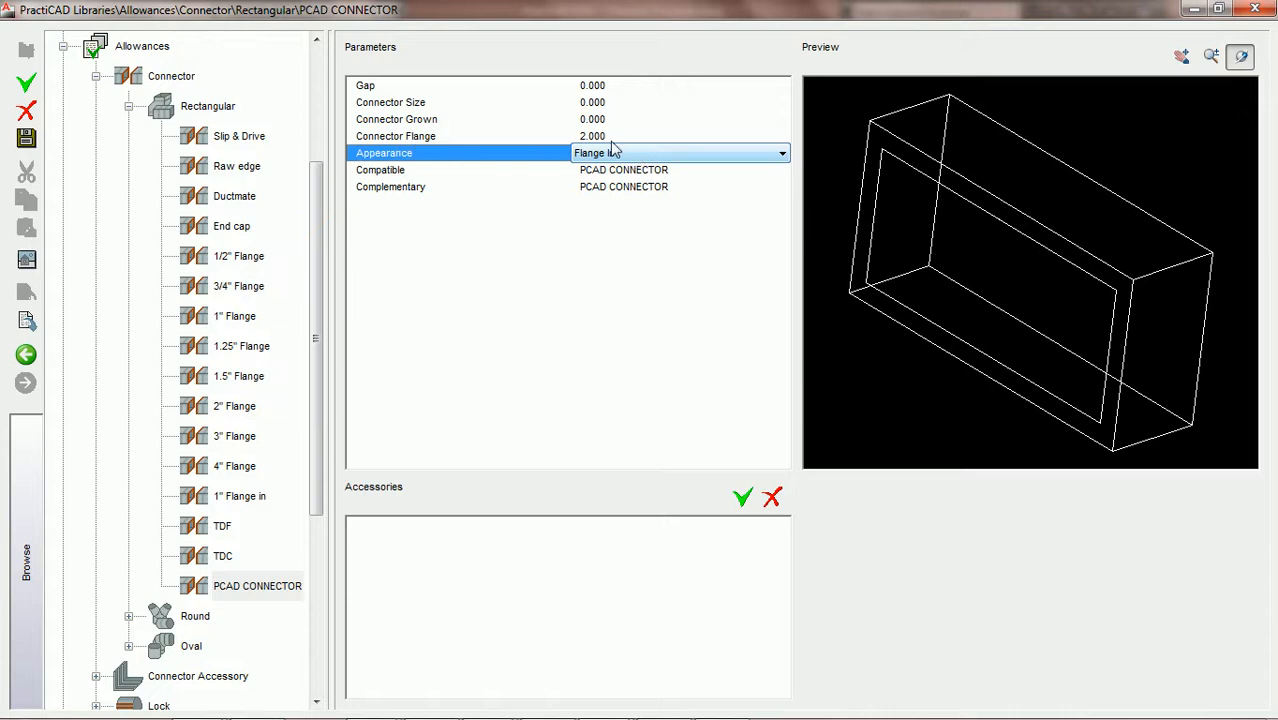
- Try the TDC and Drive & Slip appearances on PCAD CONNECTOR
left_click(645, 156)
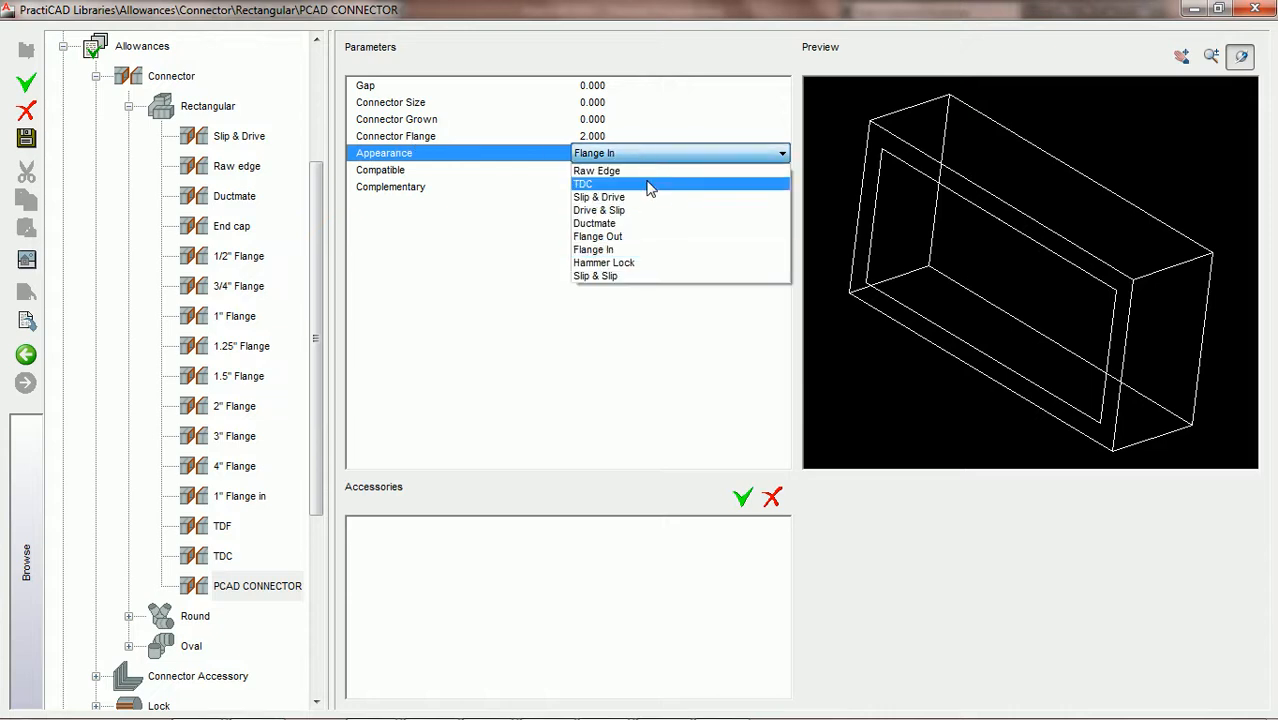
left_click(650, 187)
left_click(650, 155)
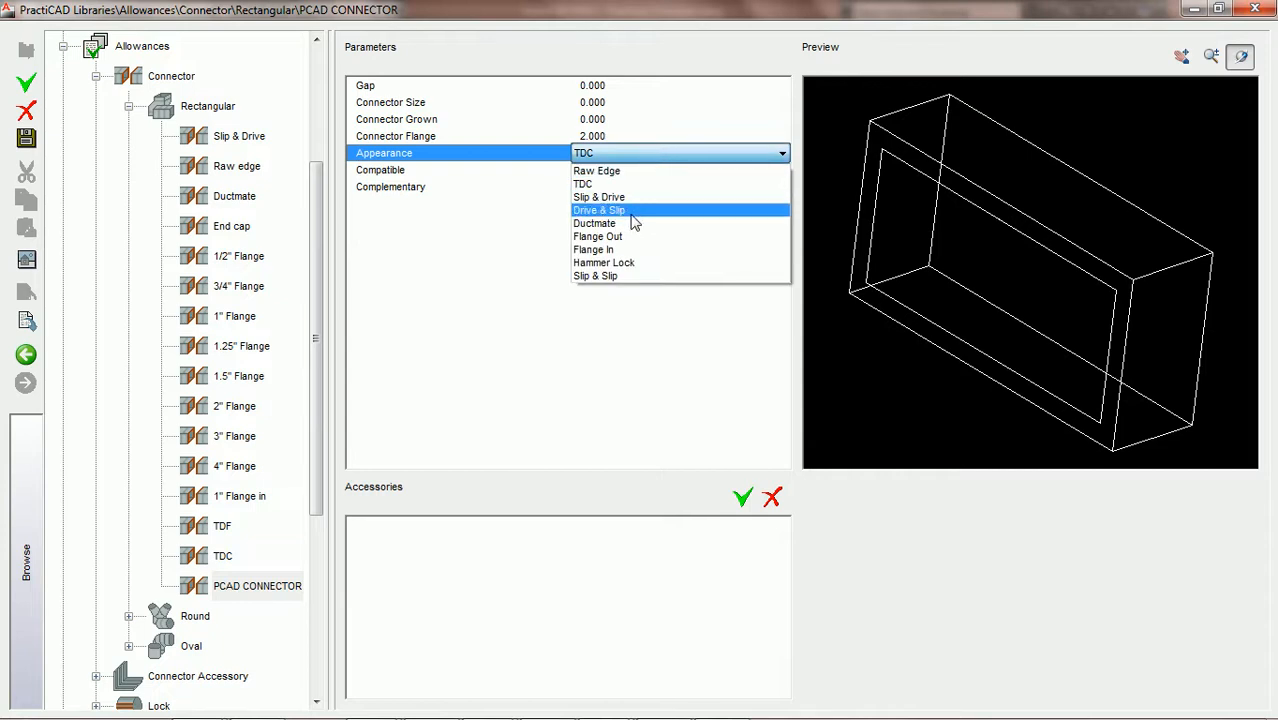
left_click(652, 210)
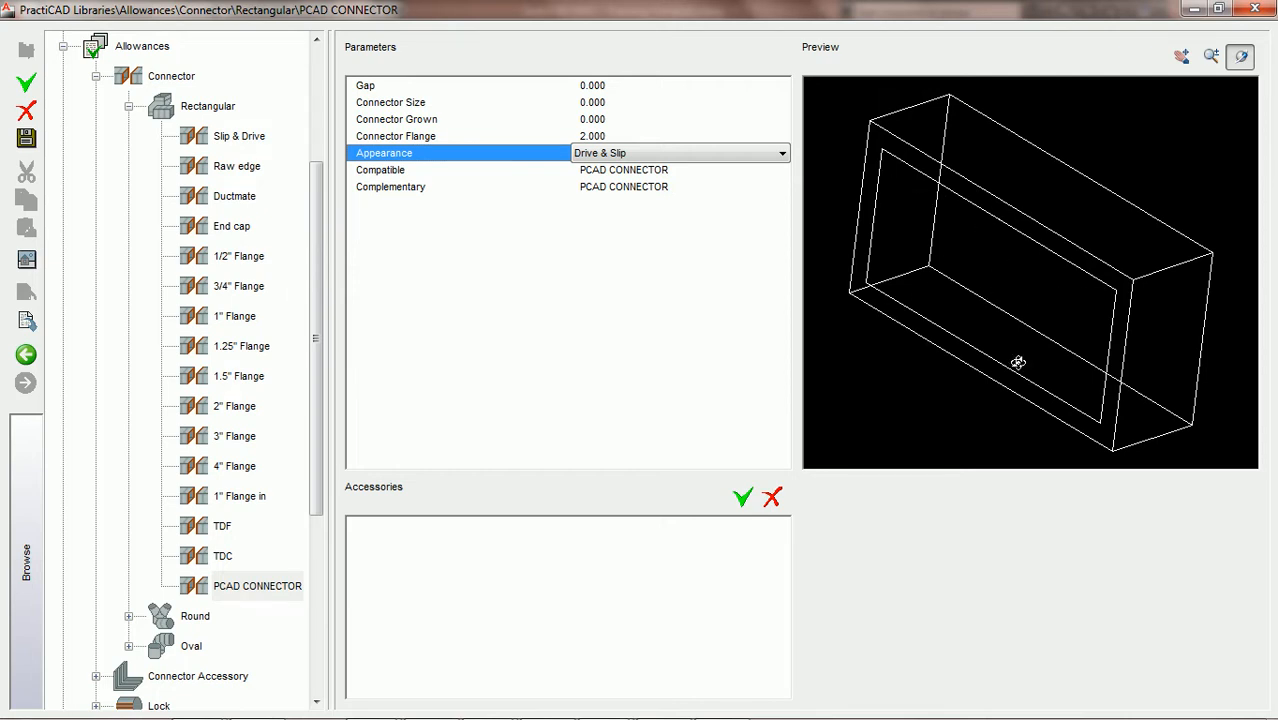
- Change PCAD CONNECTOR to a Connector Flange of 0 and a Connector Size of 2, with the Flange In appearance
left_click(617, 137)
type("0")
key("Return")
left_click(620, 102)
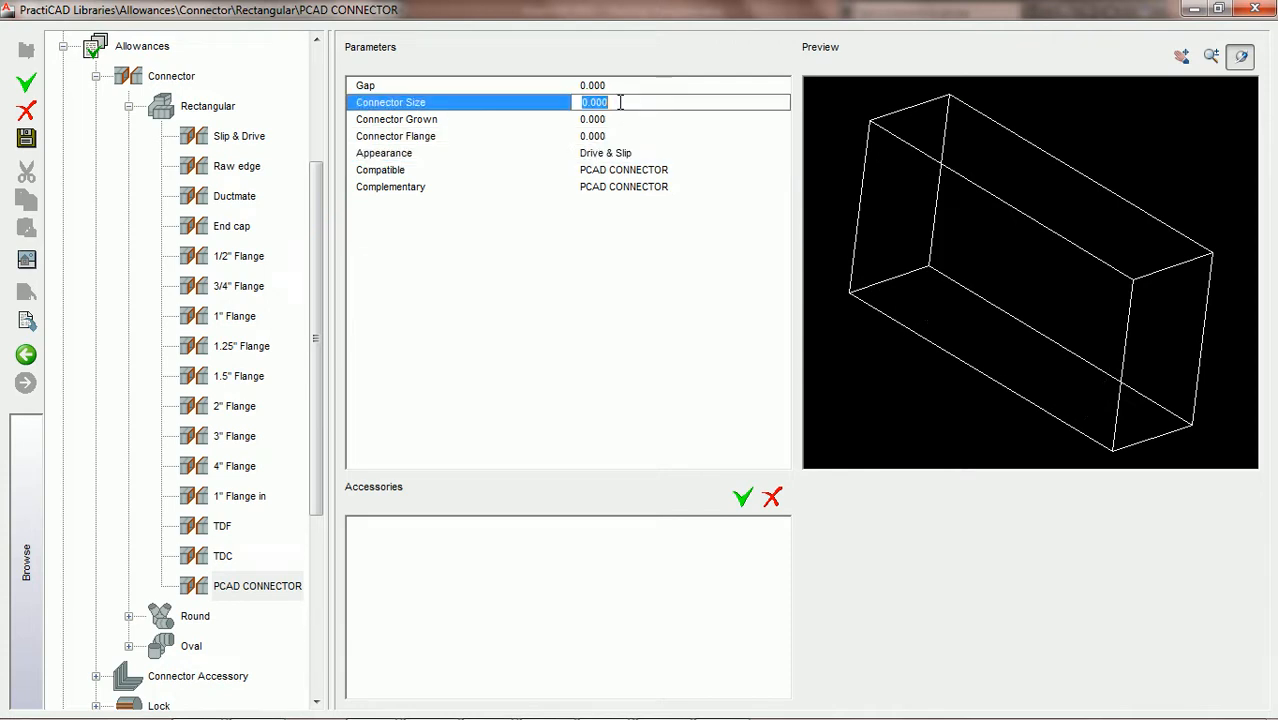
type("2")
key("Return")
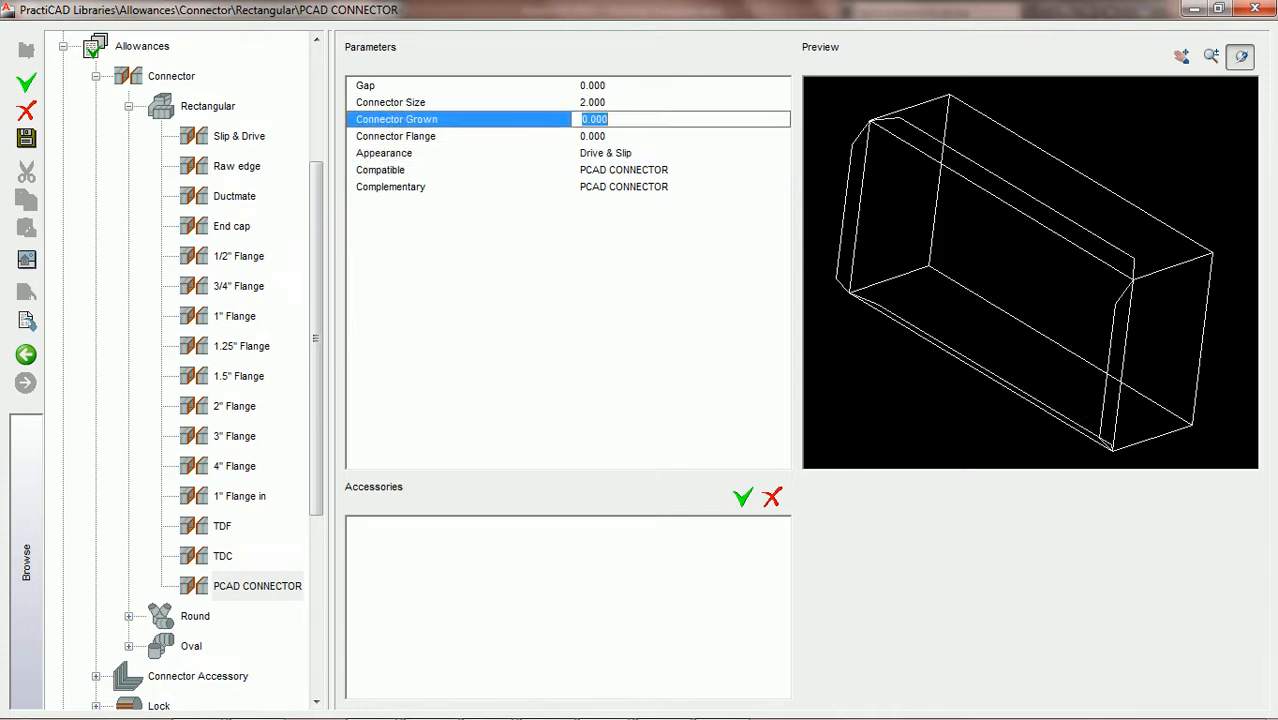
left_click(649, 152)
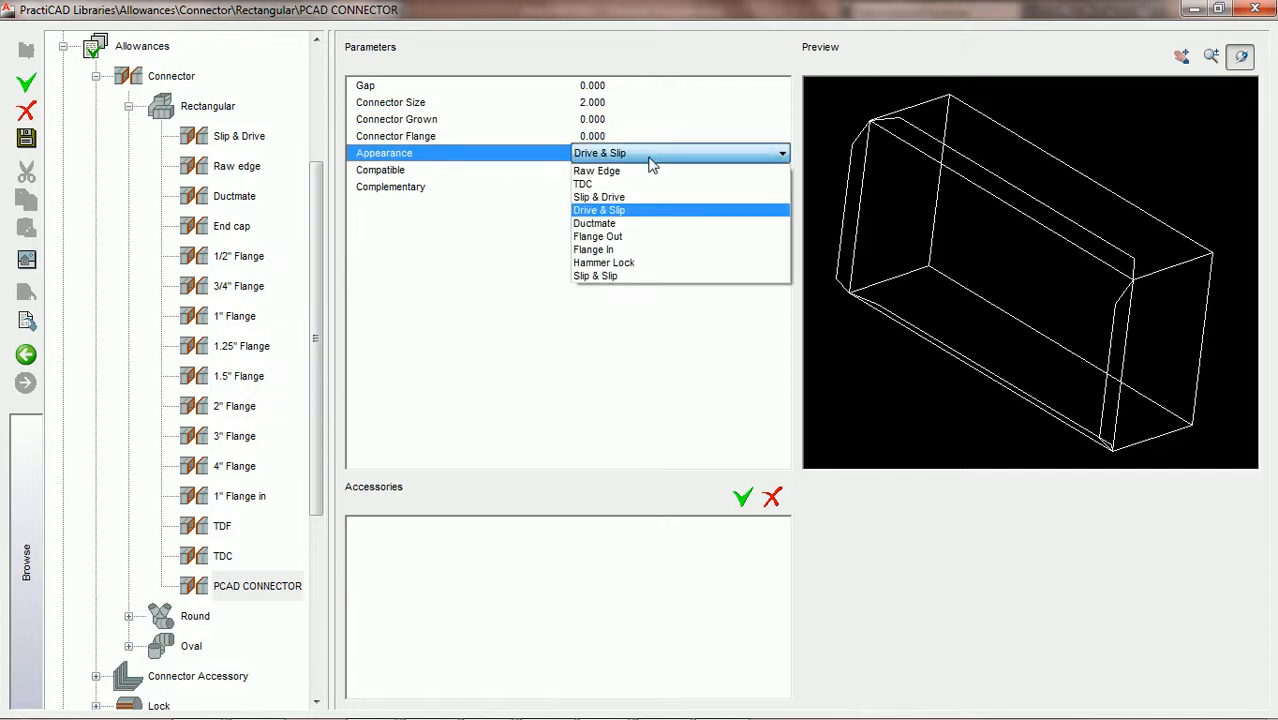
left_click(625, 245)
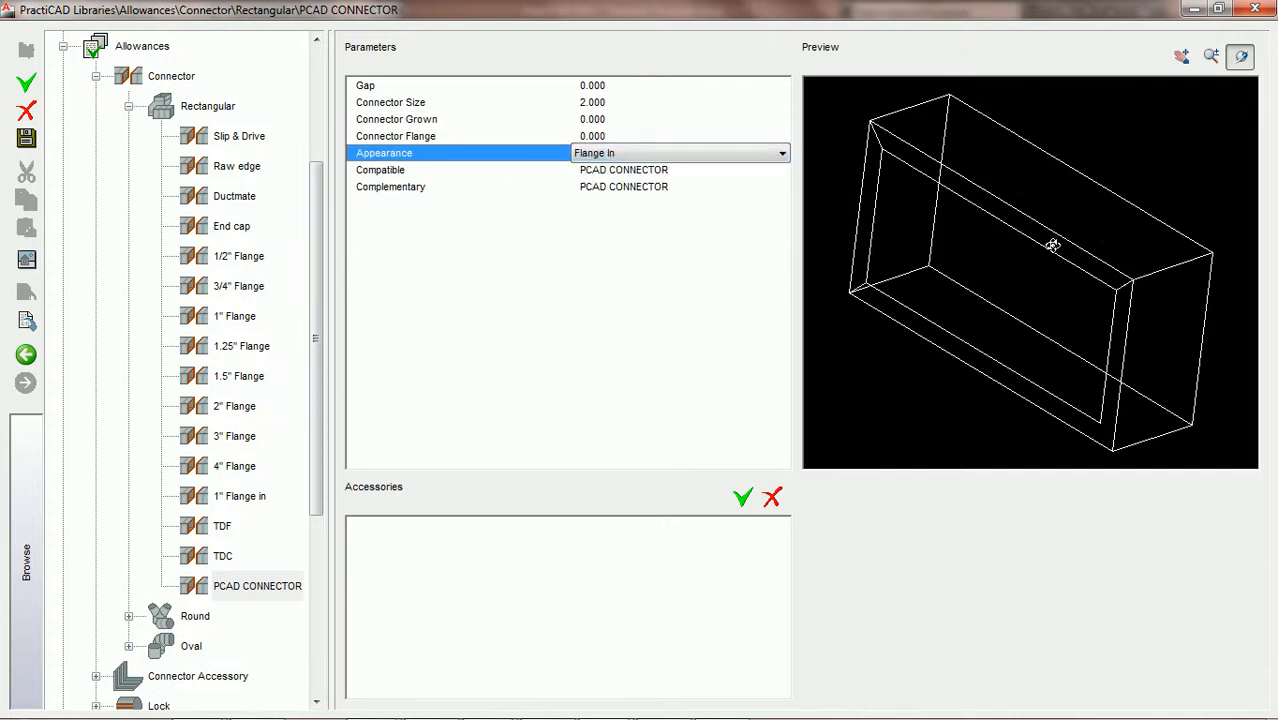
- Give PCAD CONNECTOR a Connector Size of 0 and a Connector Flange of 2, and save the library
left_click(613, 104)
type("0")
key("Return")
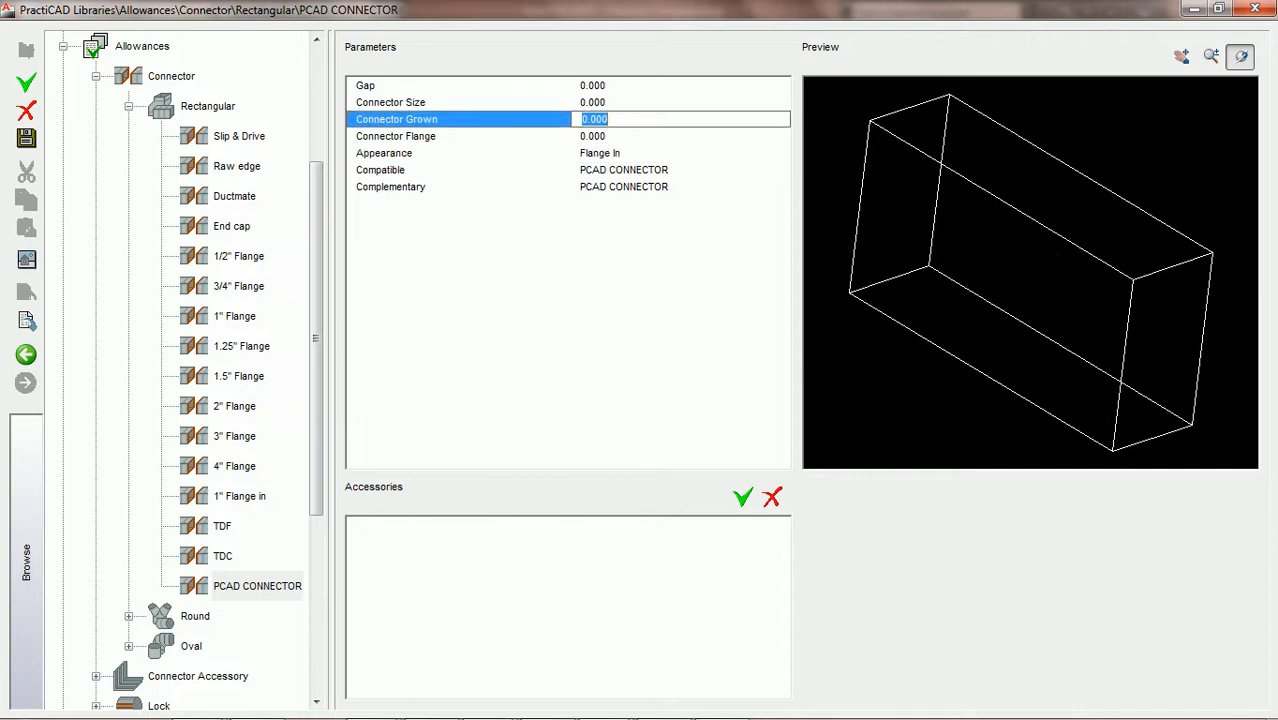
left_click(634, 141)
type("2")
key("Return")
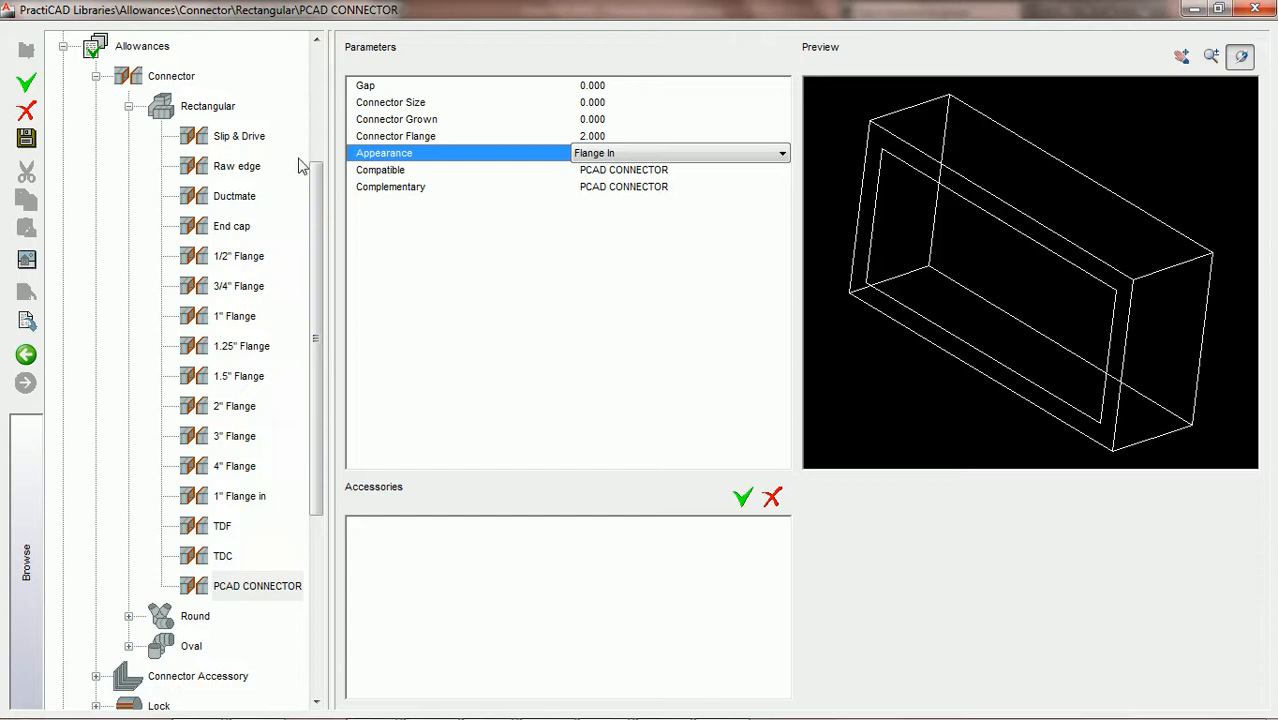
left_click(38, 137)
- Examine the 1" Flange in connector's parameters and previewed flange corner, and close the PractiCAD Libraries
left_click(254, 500)
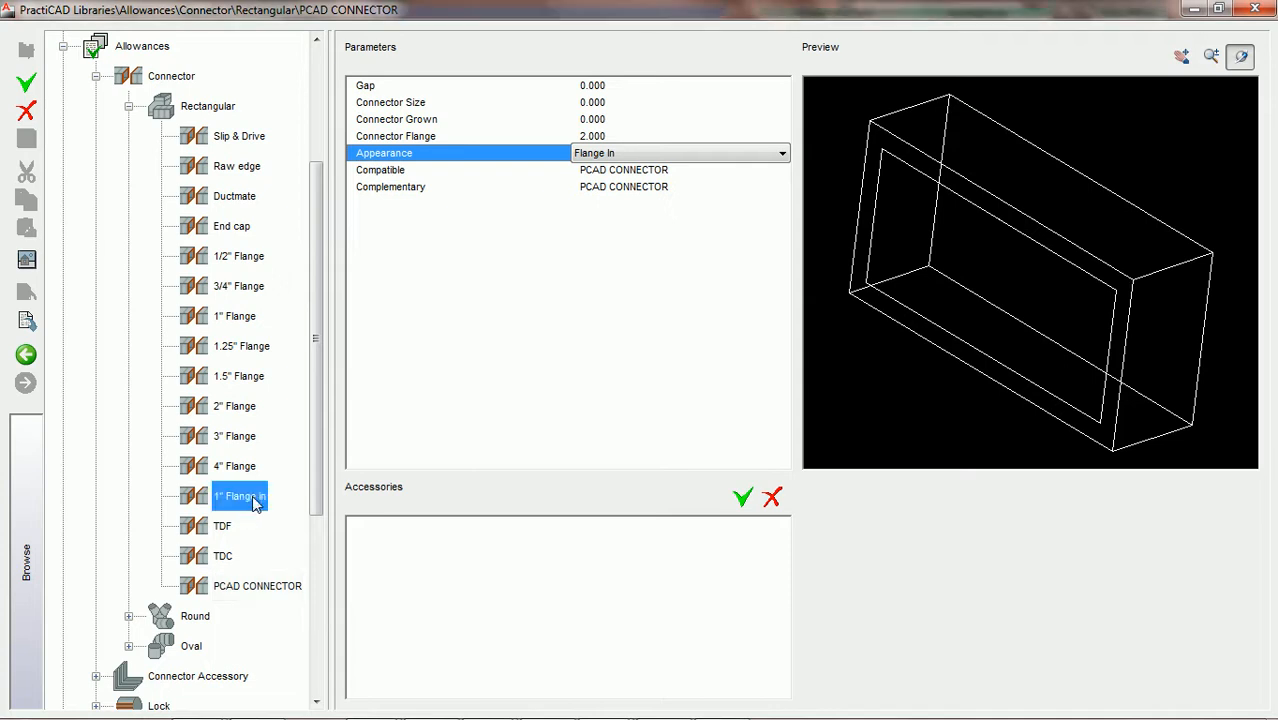
left_click_drag(1021, 417, 1117, 267)
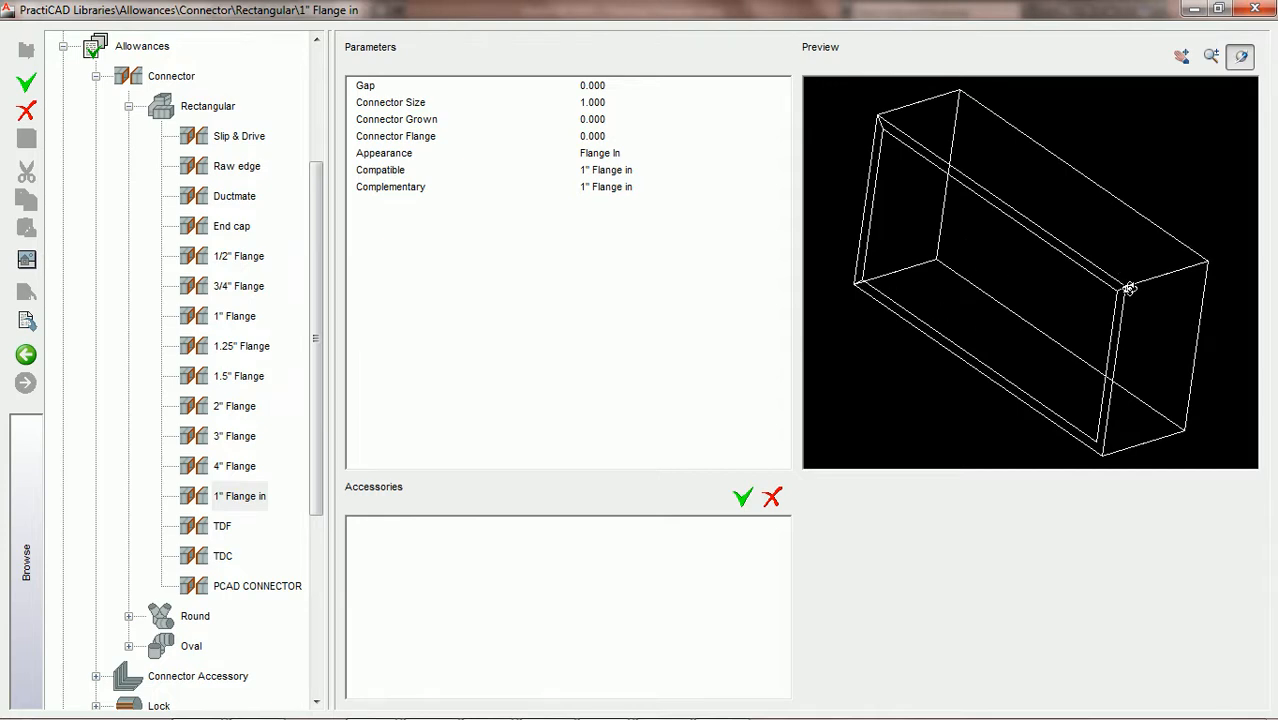
scroll(1126, 288, "up", 5)
middle_click_drag(1203, 290, 930, 260)
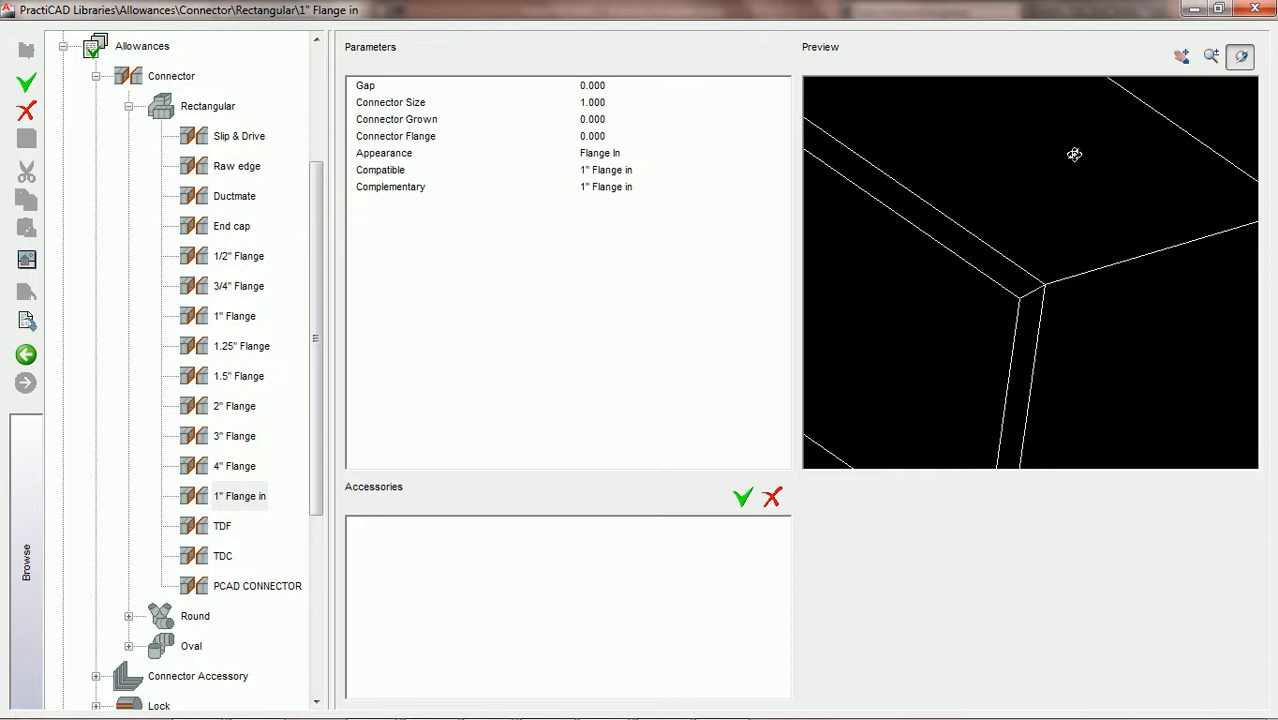
left_click(1255, 10)
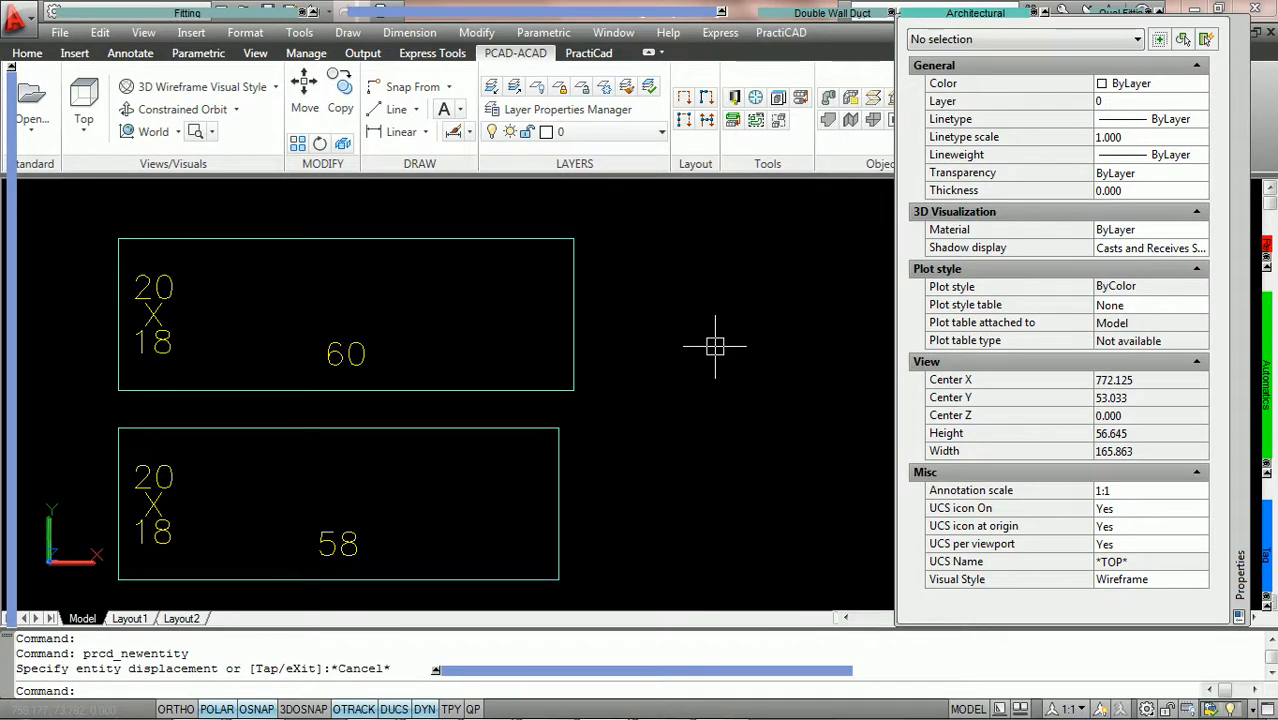
- Inspect the properties of the 60 duct section and compare it with the 58 section
left_click(474, 238)
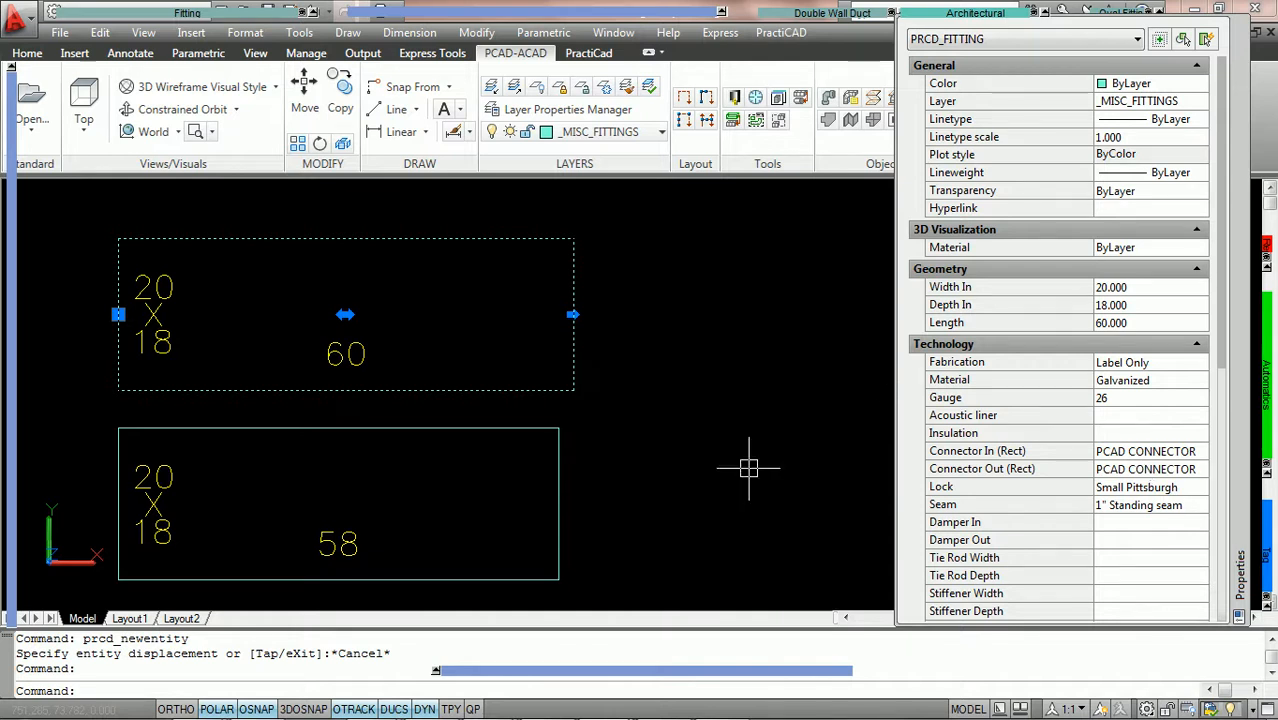
key("Escape")
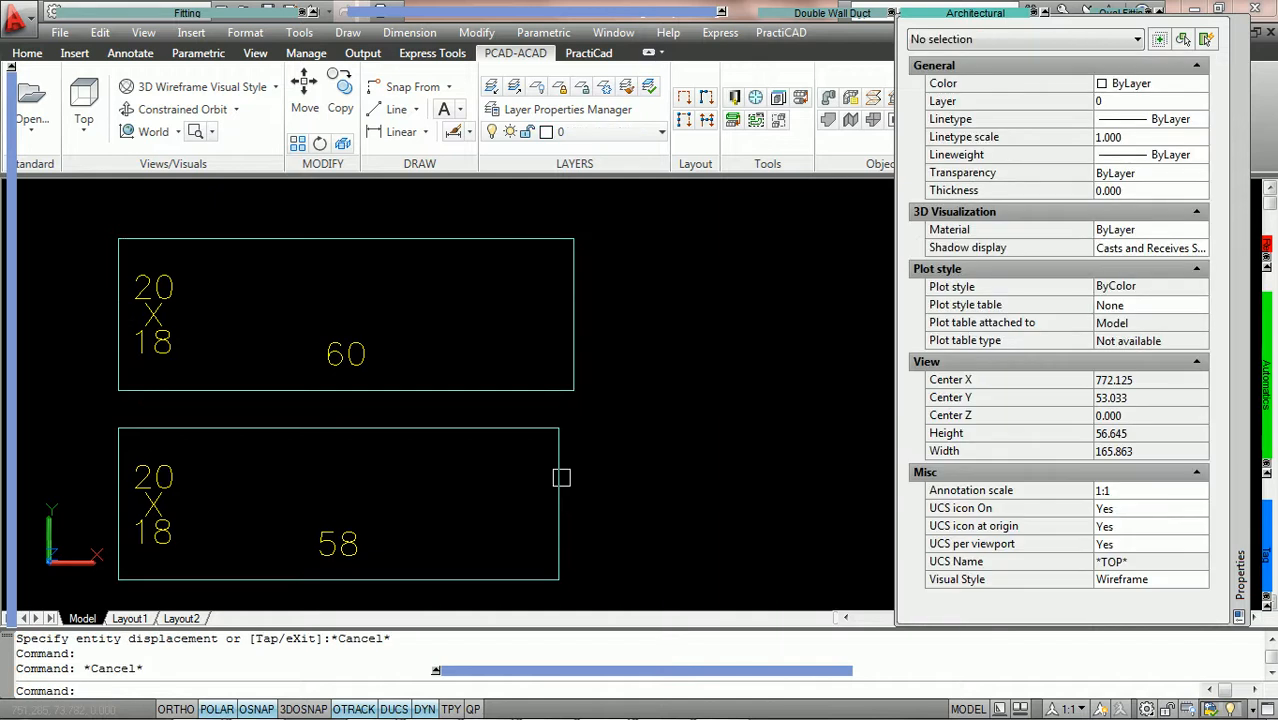
left_click(563, 477)
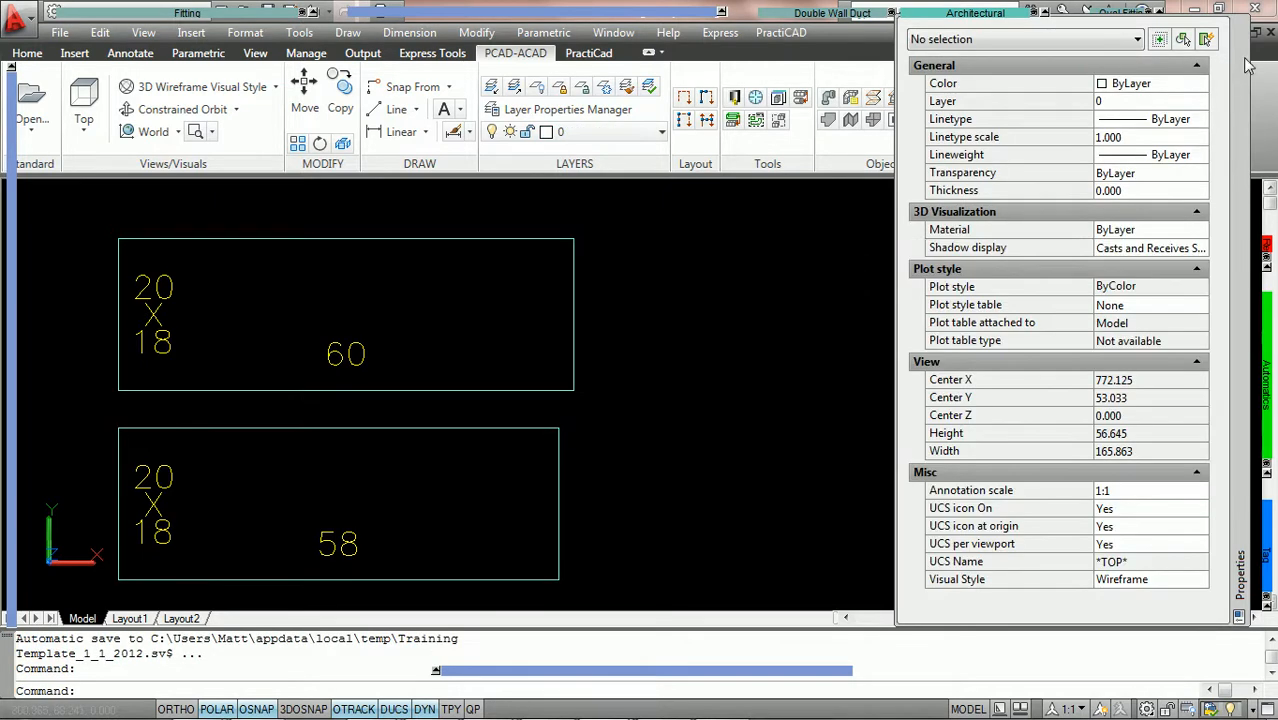
- Place a side wall grill on the open end of the 58 duct section
mouse_move(957, 20)
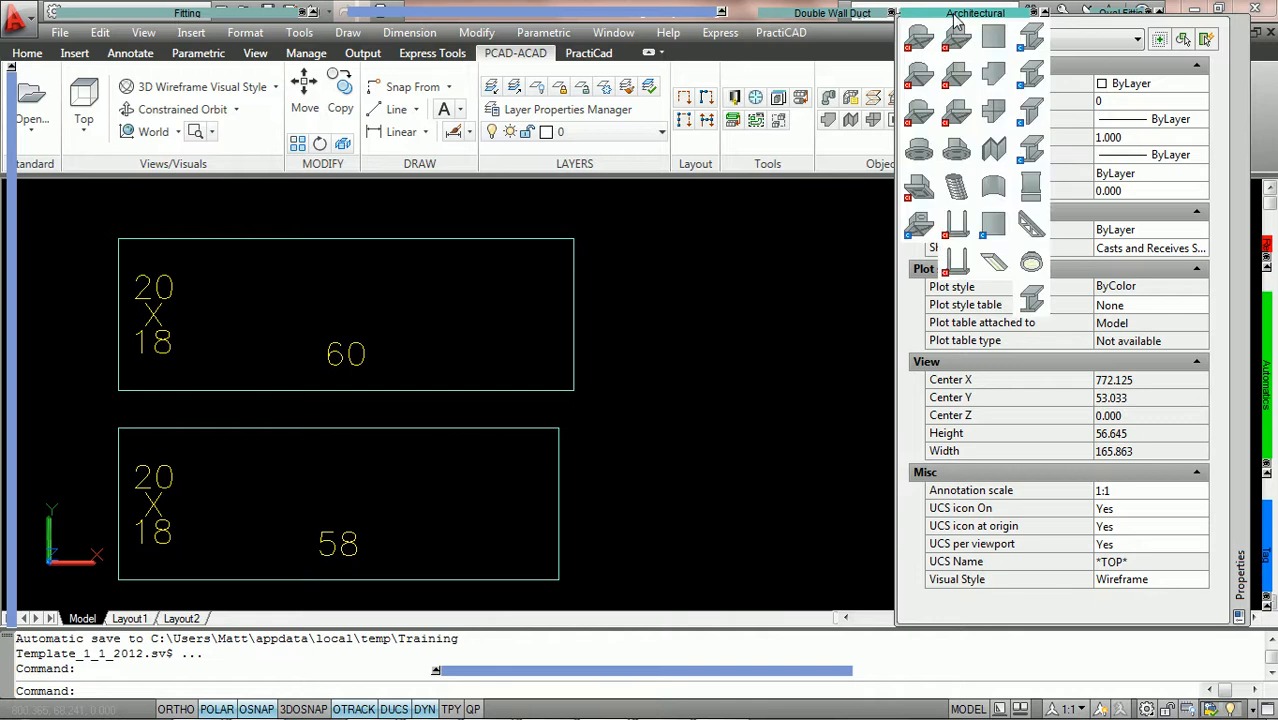
left_click(920, 196)
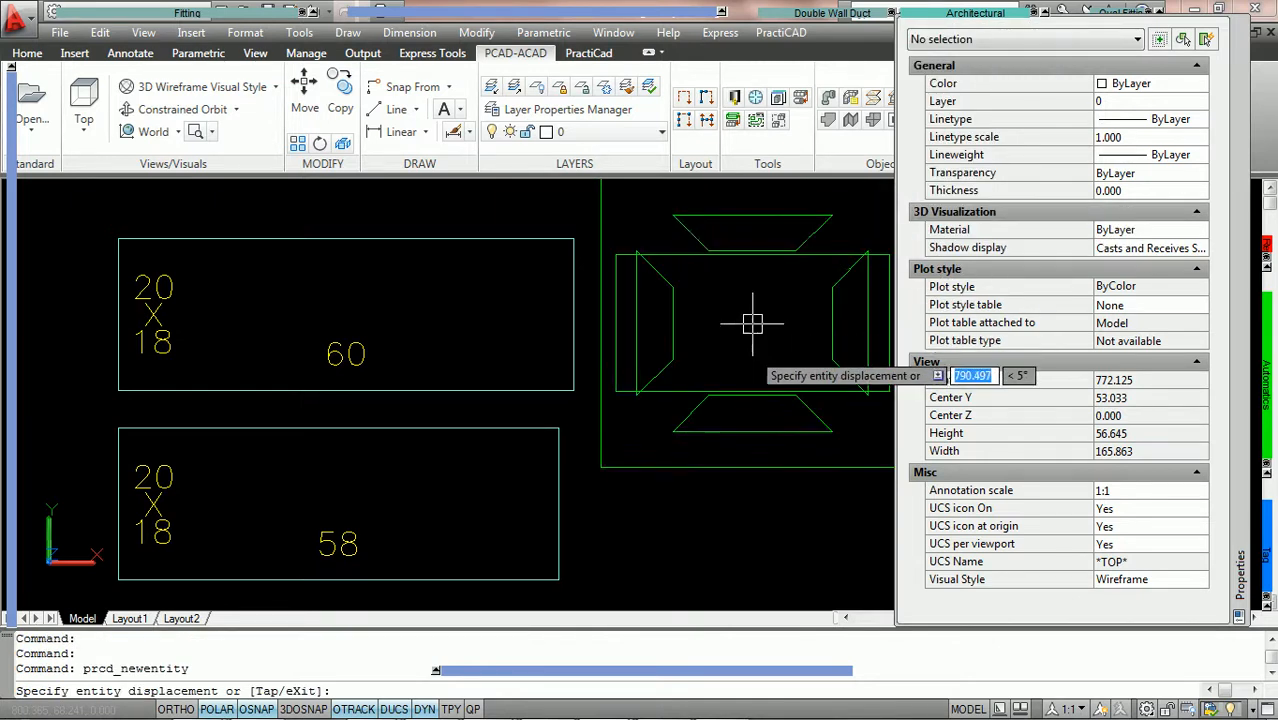
left_click(566, 504)
right_click(566, 504)
key("Escape")
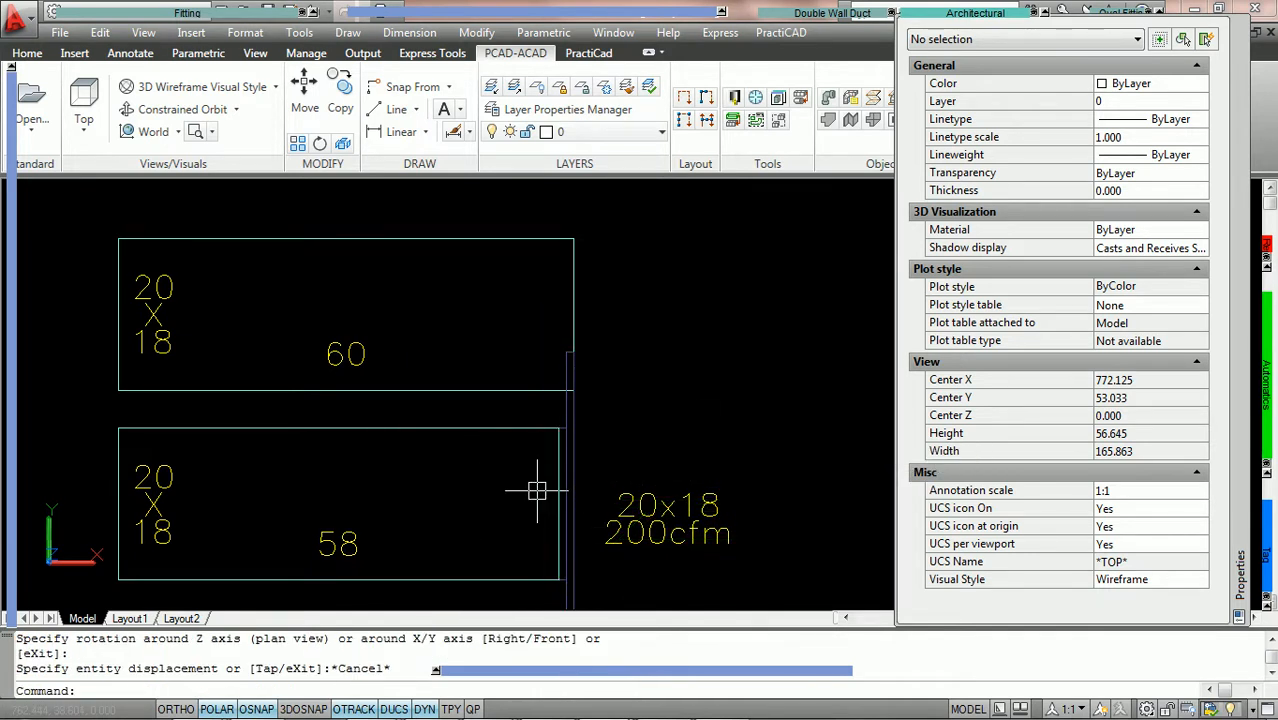
- Set the Length Delta and Width Delta of the 20x18 side wall grill on the 58 duct to 1
scroll(548, 489, "up", 3)
scroll(581, 406, "up", 3)
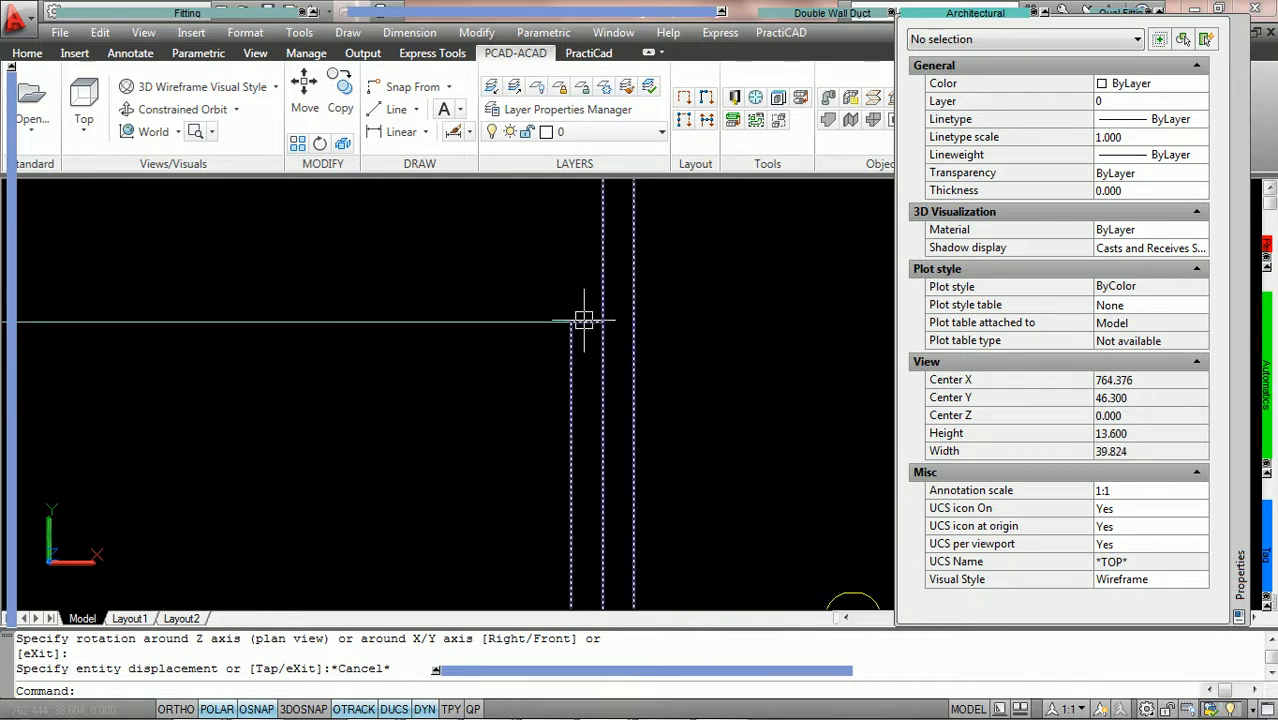
scroll(538, 322, "down", 4)
scroll(538, 322, "down", 2)
left_click(559, 349)
left_click(1160, 357)
type("1")
key("Return")
type("1")
key("Return")
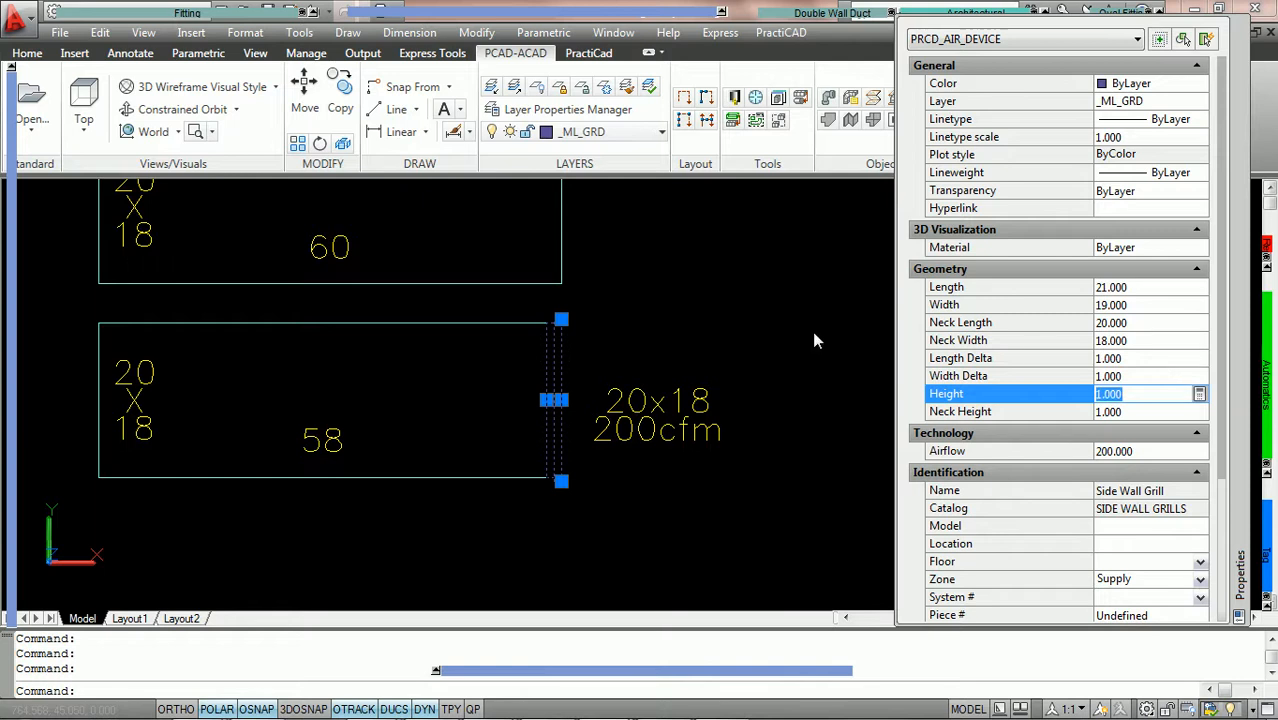
key("Escape")
- Place a second side wall grill on the open end of the 60 duct section
scroll(575, 385, "up", 2)
scroll(585, 314, "up", 4)
scroll(579, 385, "down", 4)
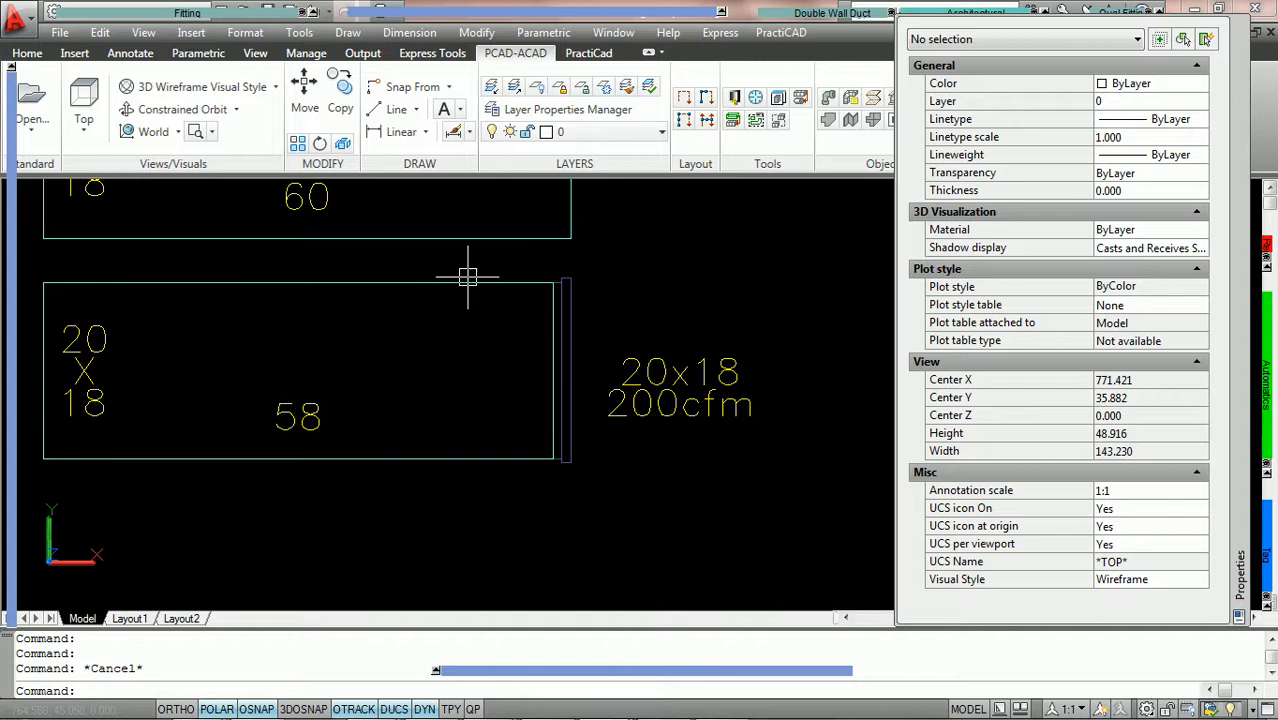
mouse_move(467, 276)
middle_click_drag(542, 246, 531, 397)
middle_click(531, 397)
middle_click(531, 397)
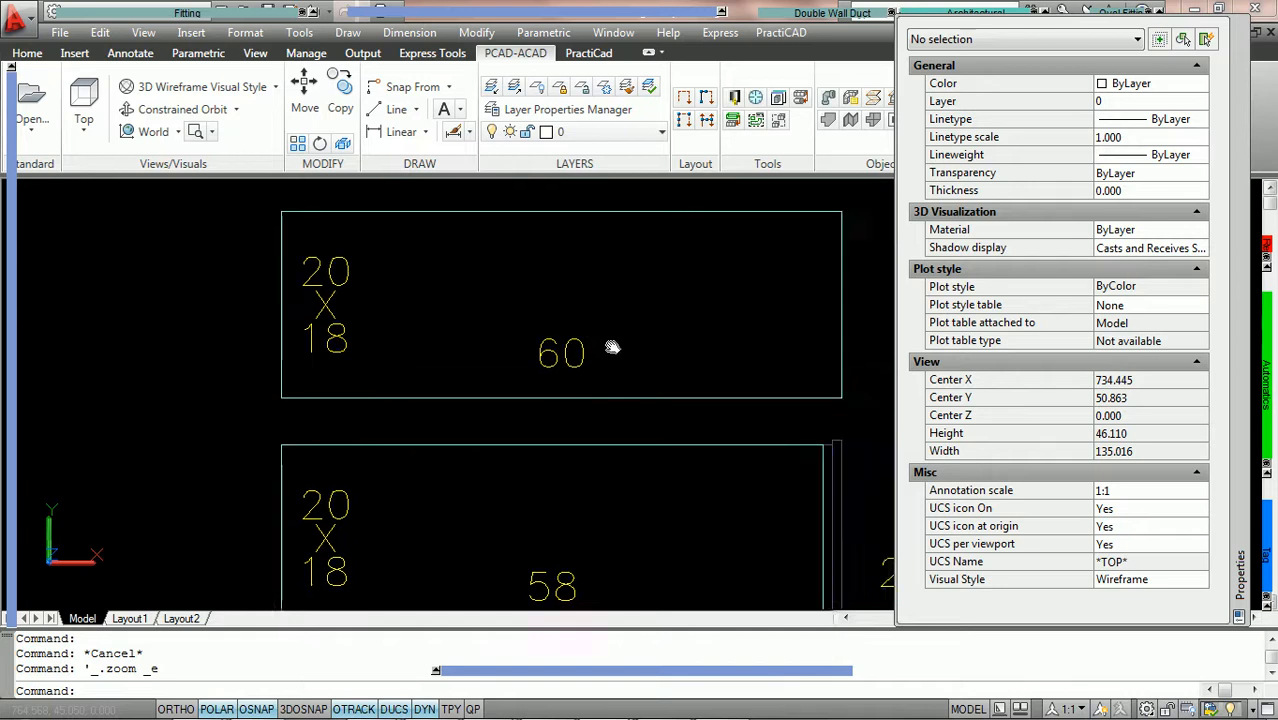
middle_click_drag(676, 322, 412, 384)
left_click(975, 13)
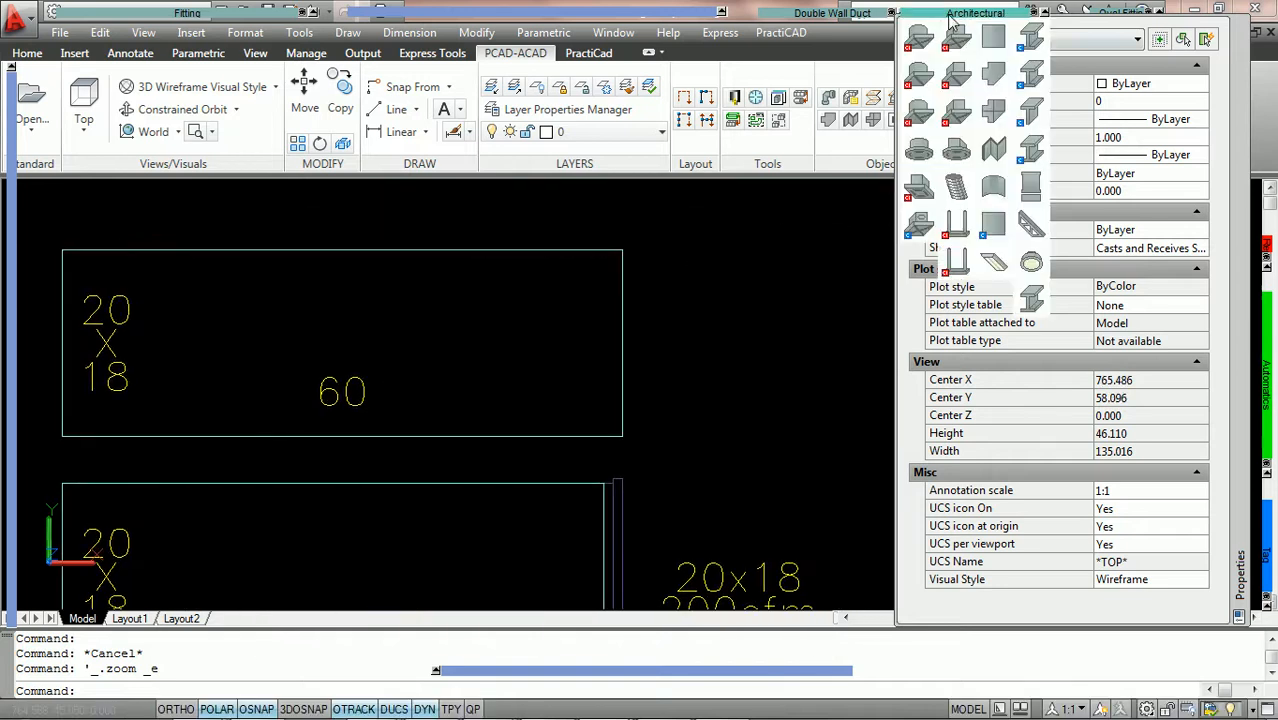
left_click(921, 193)
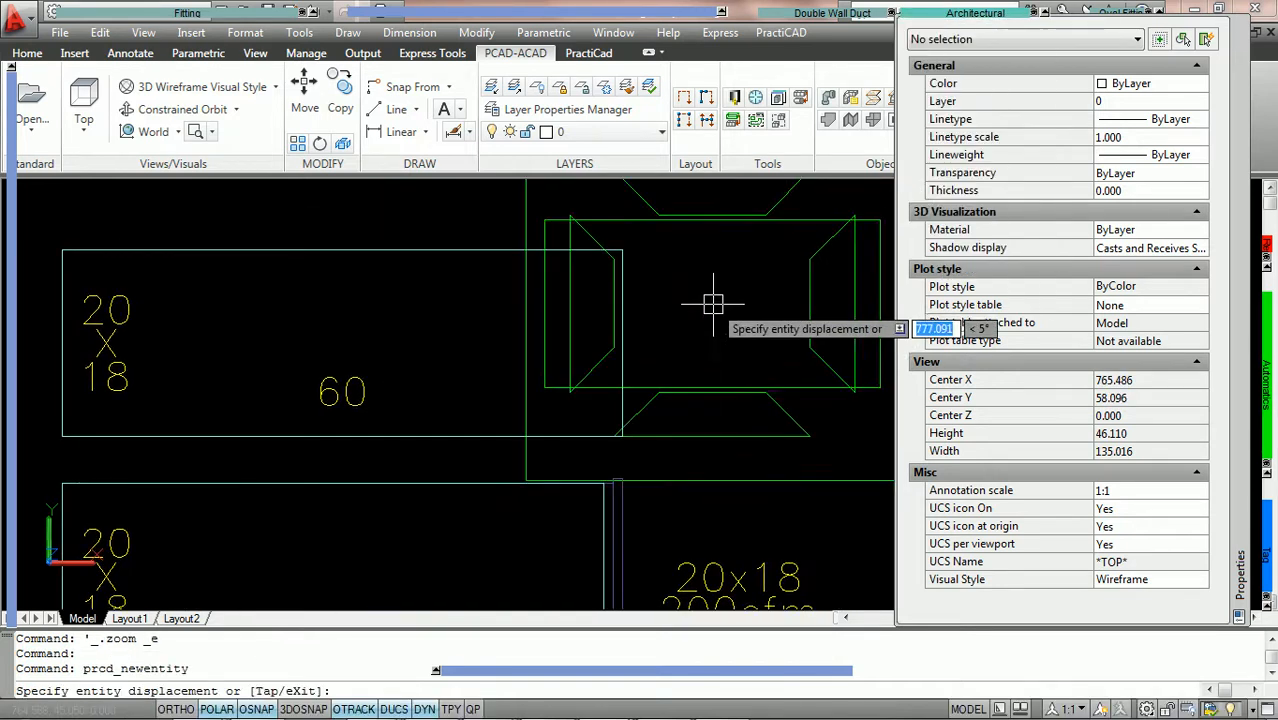
left_click(622, 342)
right_click(624, 342)
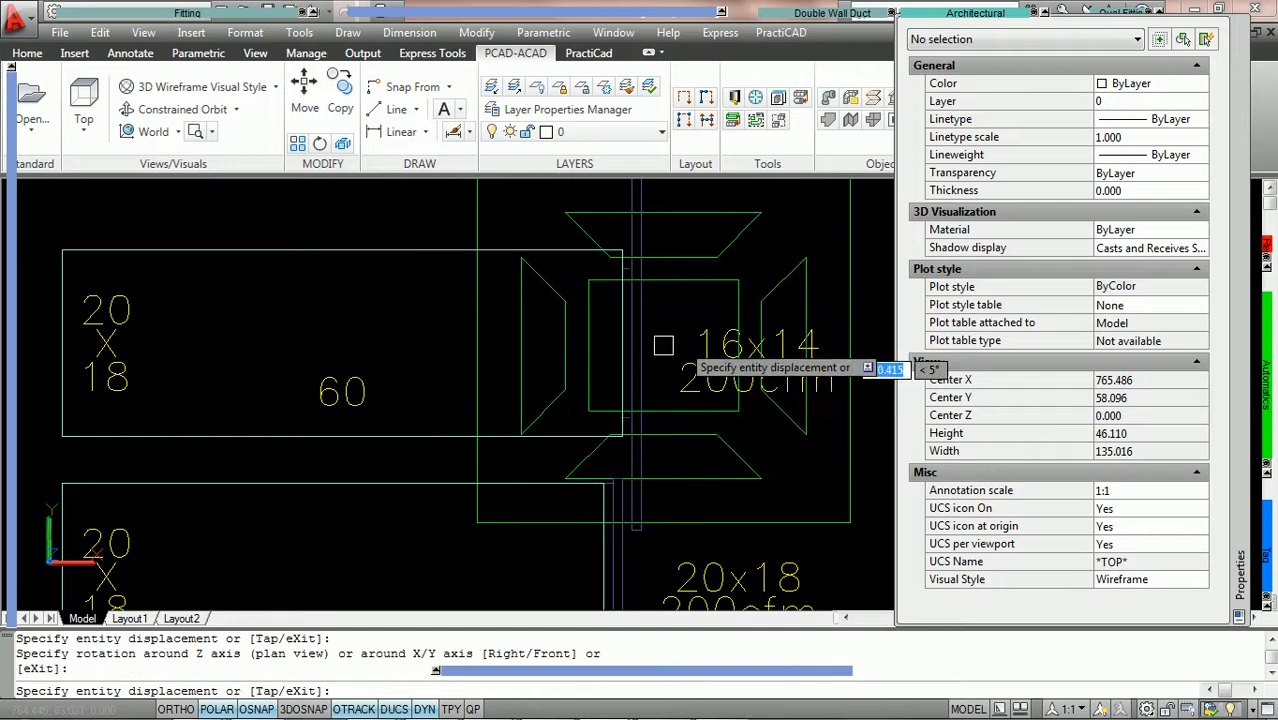
key("Escape")
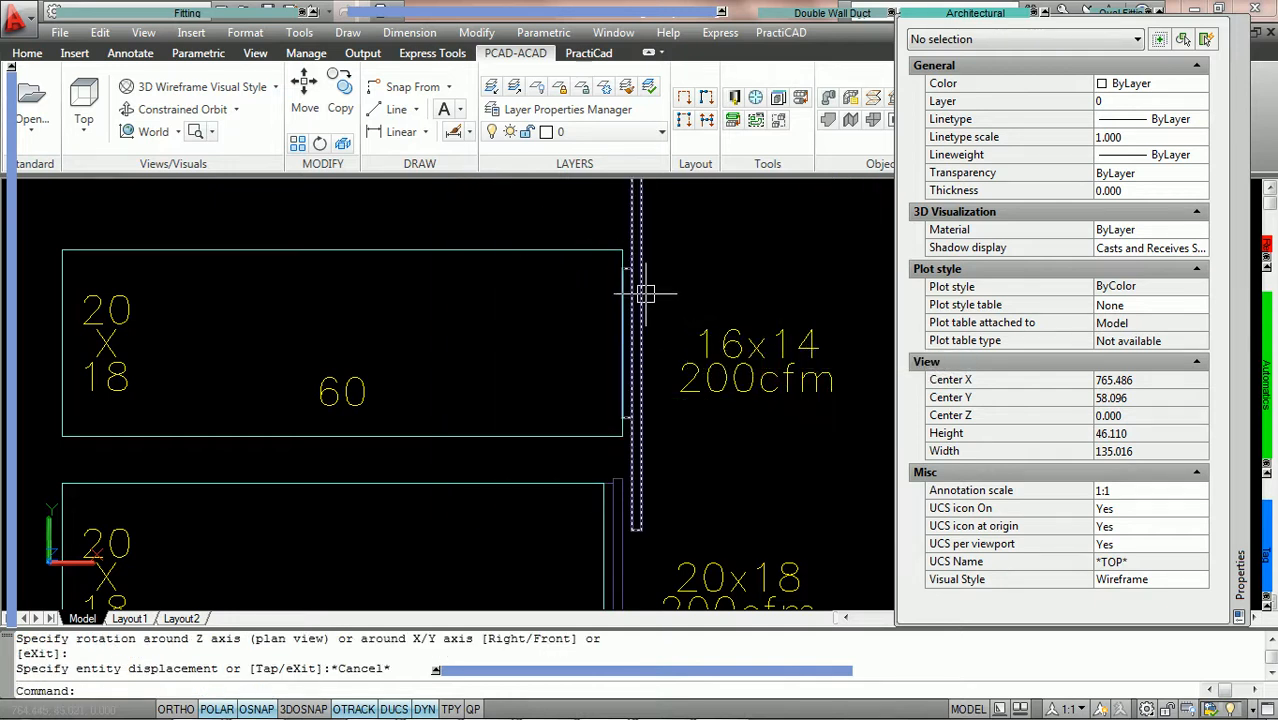
- Set the Length Delta and Width Delta of the side wall grill on the 60 duct to 1
left_click(644, 288)
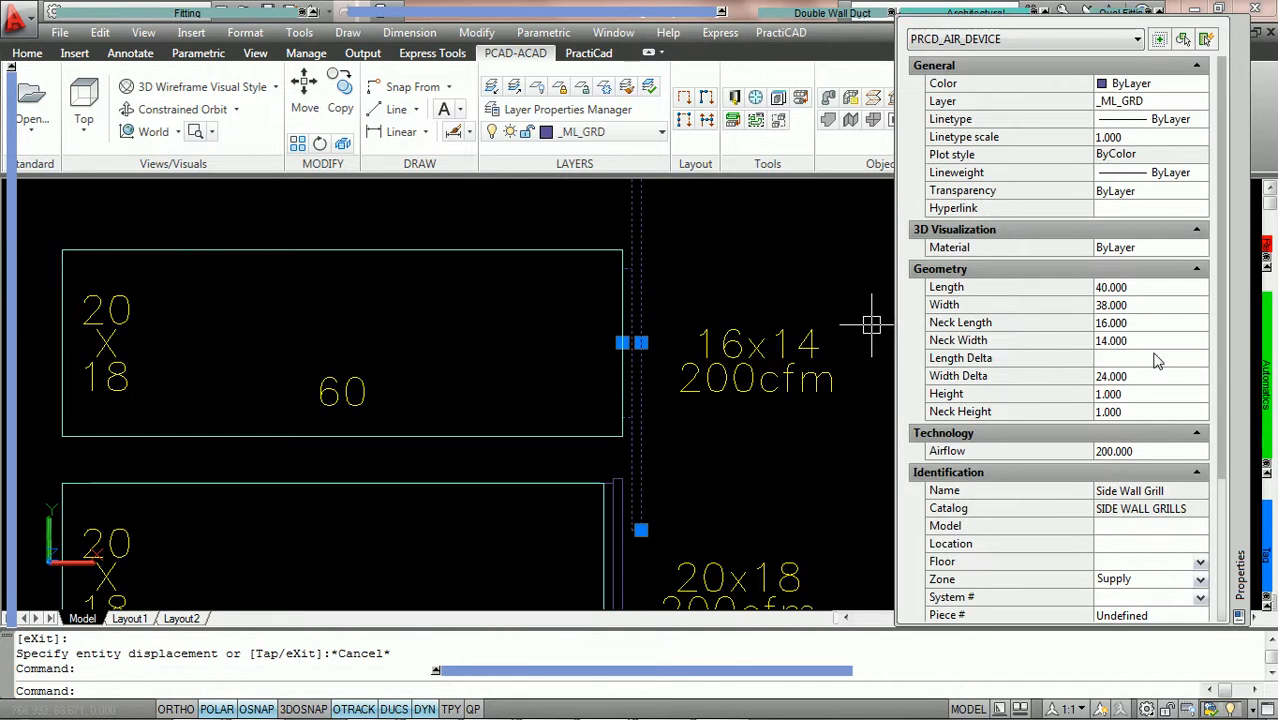
left_click(1150, 358)
type("1")
key("Tab")
type("1")
key("Tab")
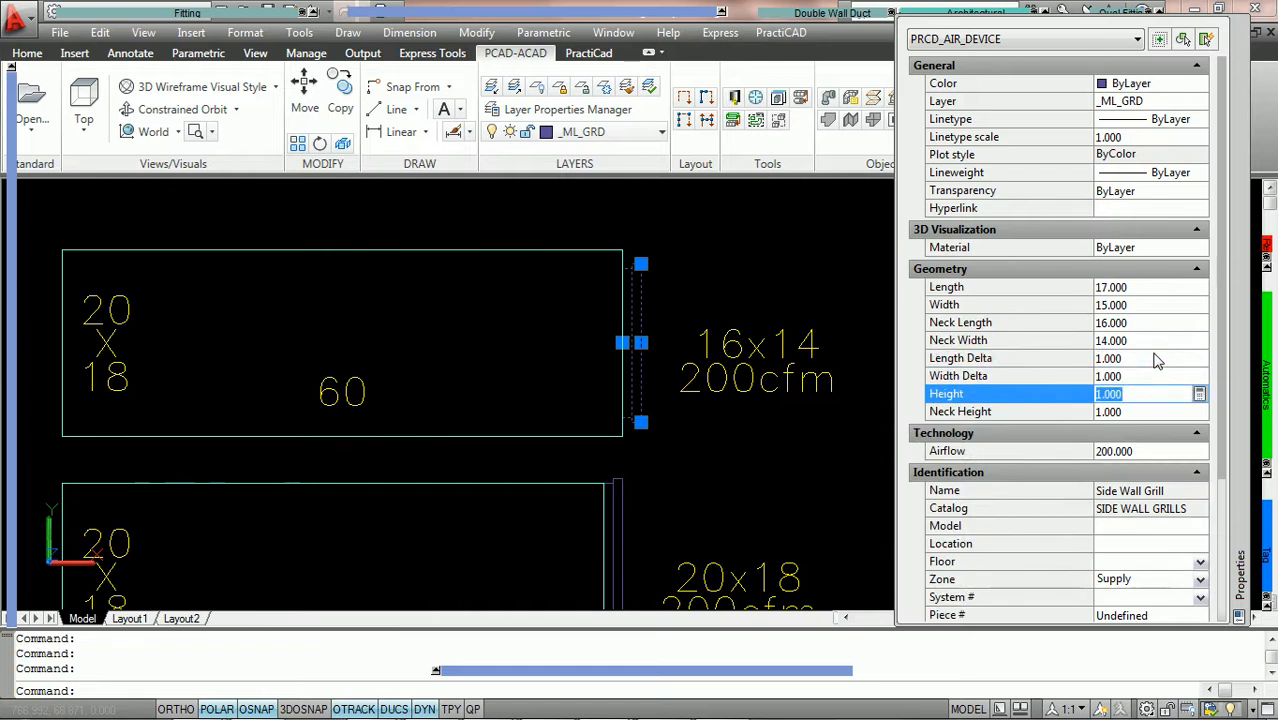
- Examine in 3D how the 20x18 side wall grill meets the grown edge of the 58 duct's connector
key("Escape")
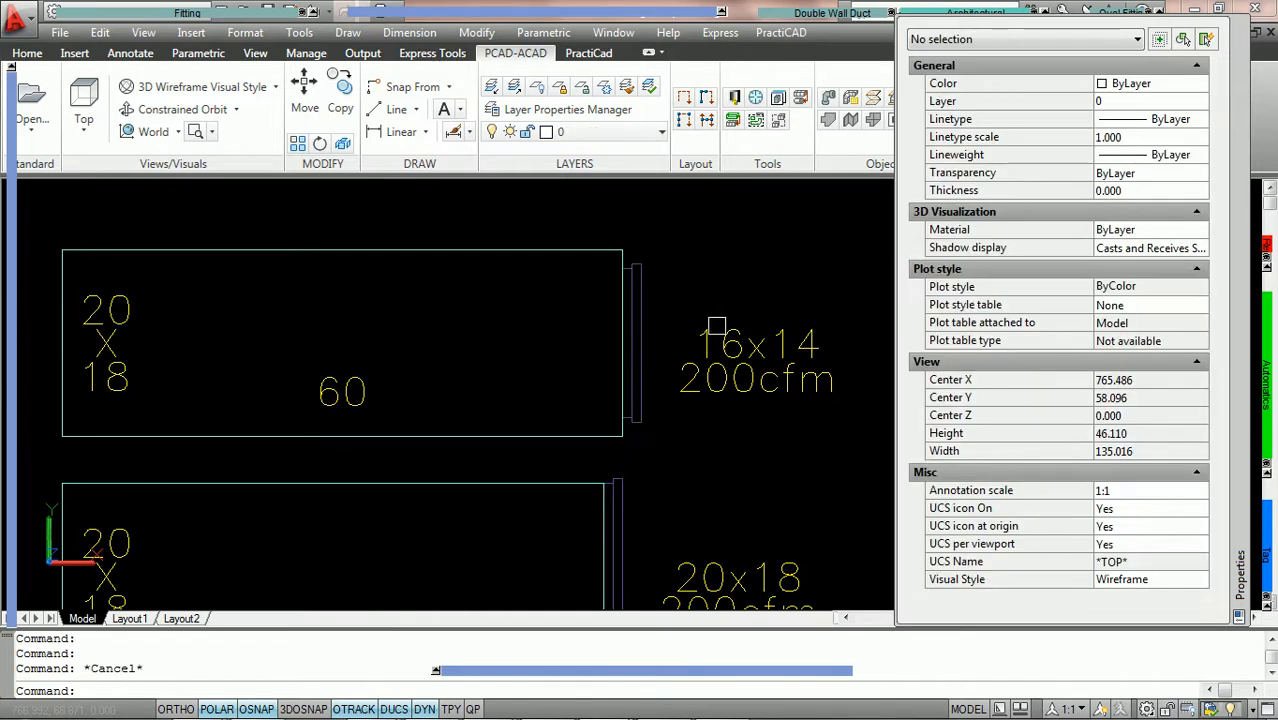
scroll(614, 355, "up", 2)
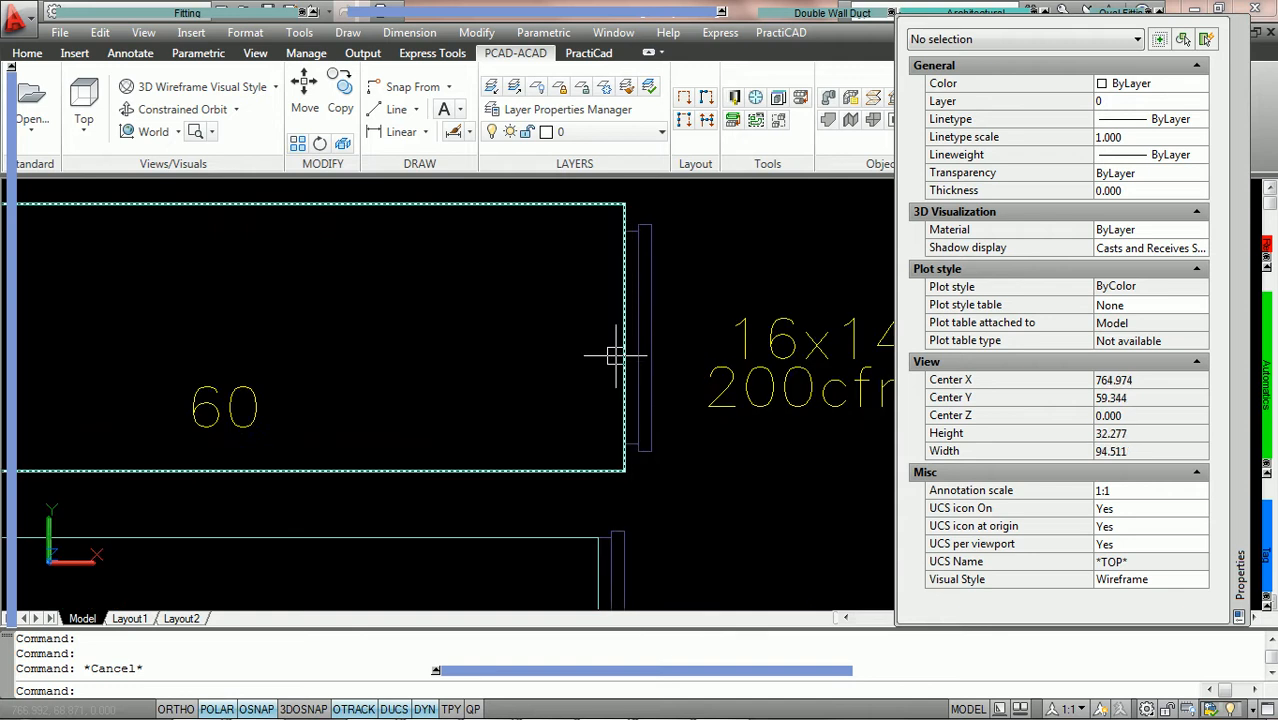
middle_click_drag(699, 301, 673, 303)
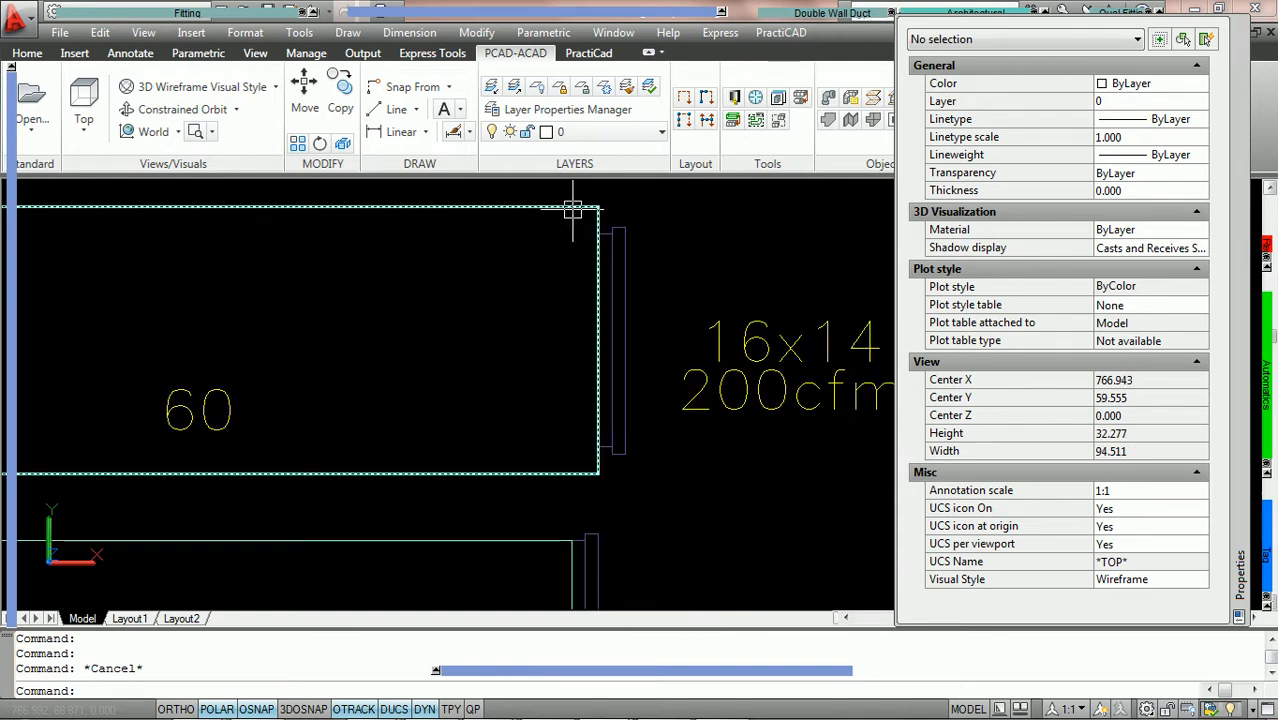
left_click(180, 109)
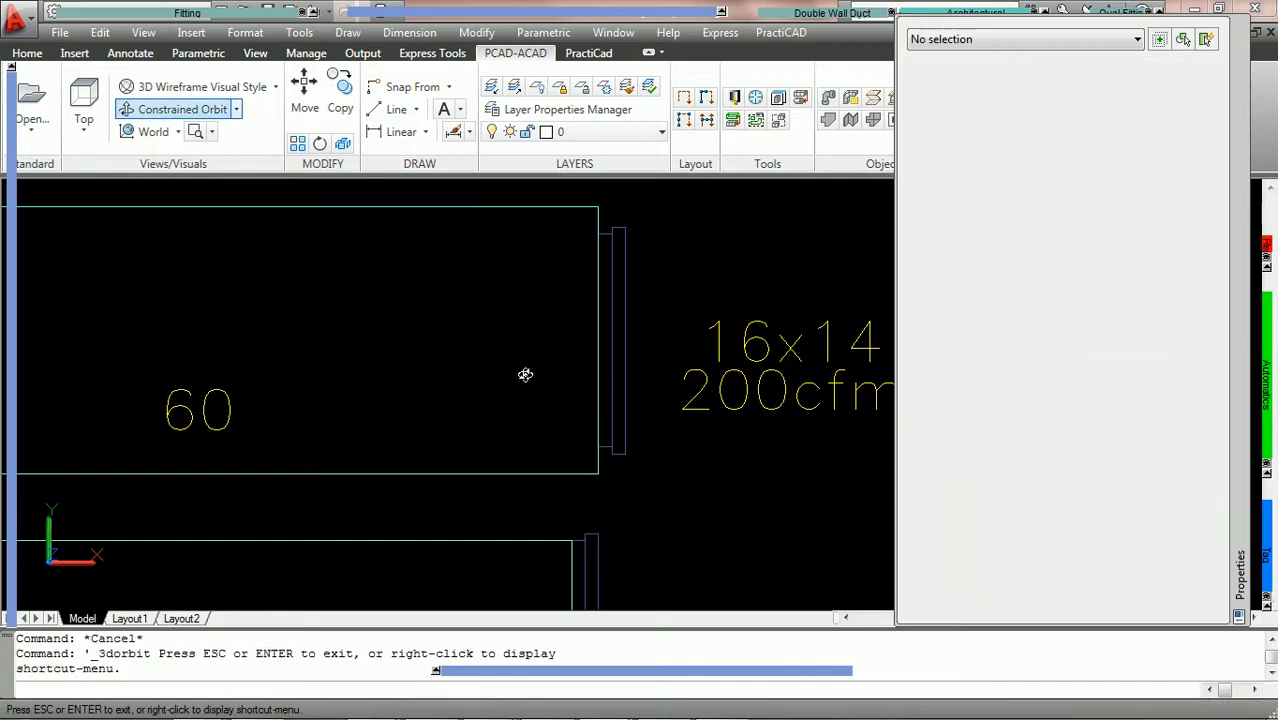
left_click_drag(593, 485, 522, 422)
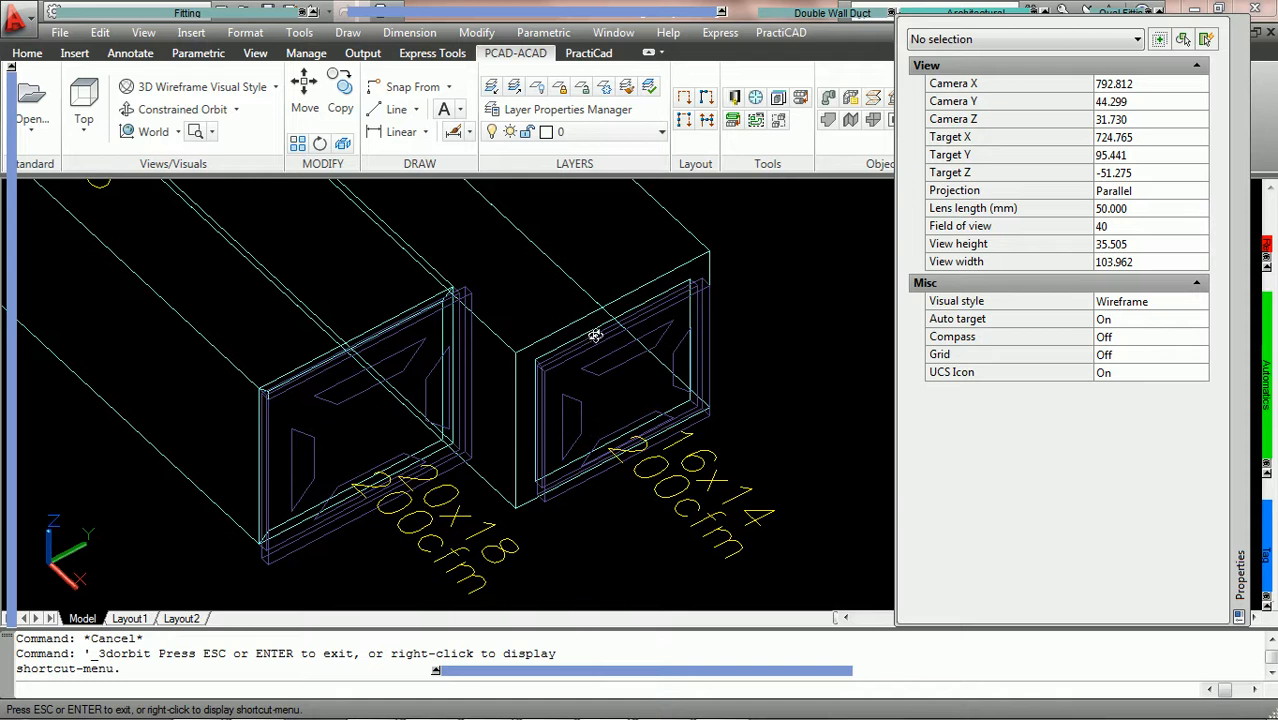
middle_click_drag(590, 402, 678, 422)
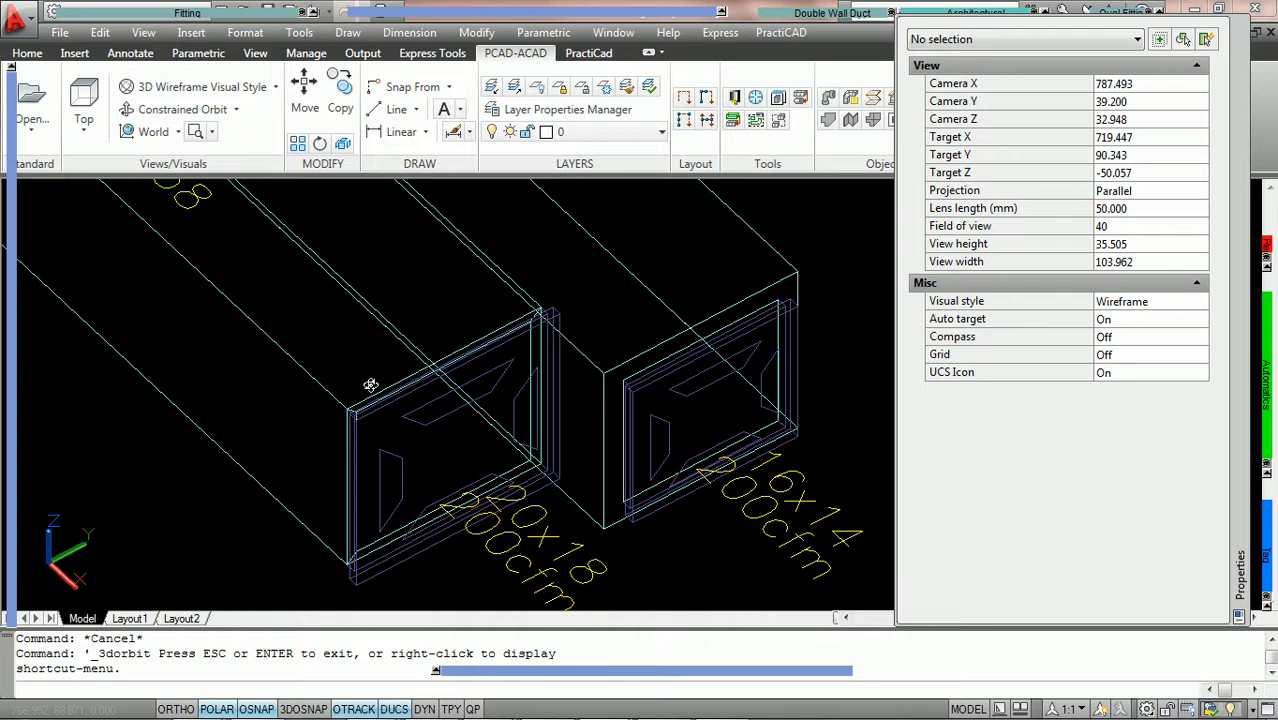
scroll(358, 415, "up", 2)
scroll(358, 415, "up", 8)
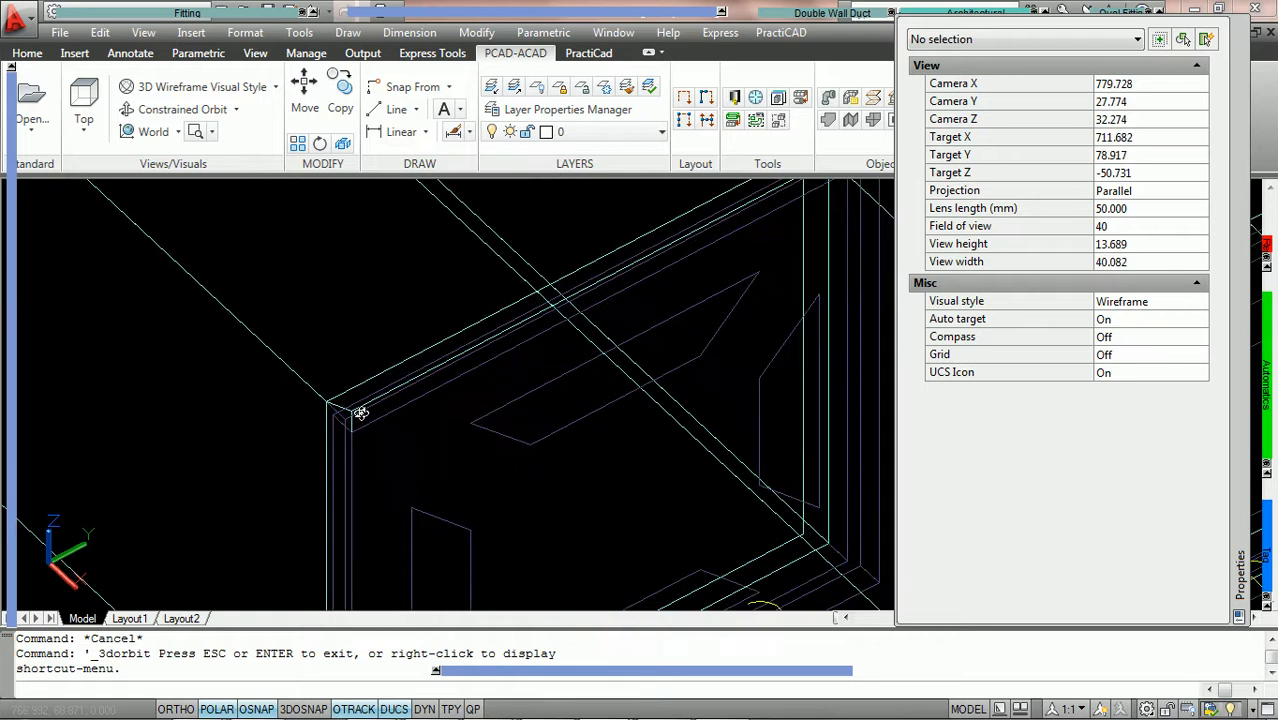
scroll(358, 412, "up", 1)
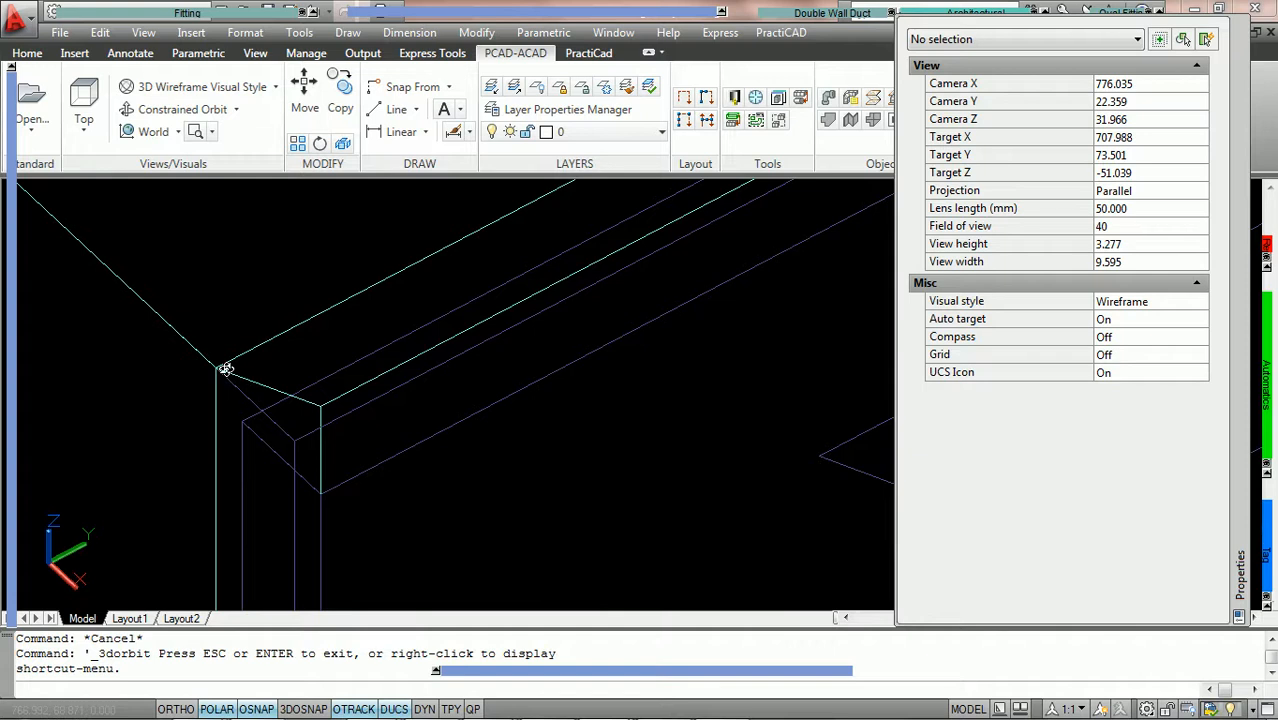
scroll(226, 369, "down", 7)
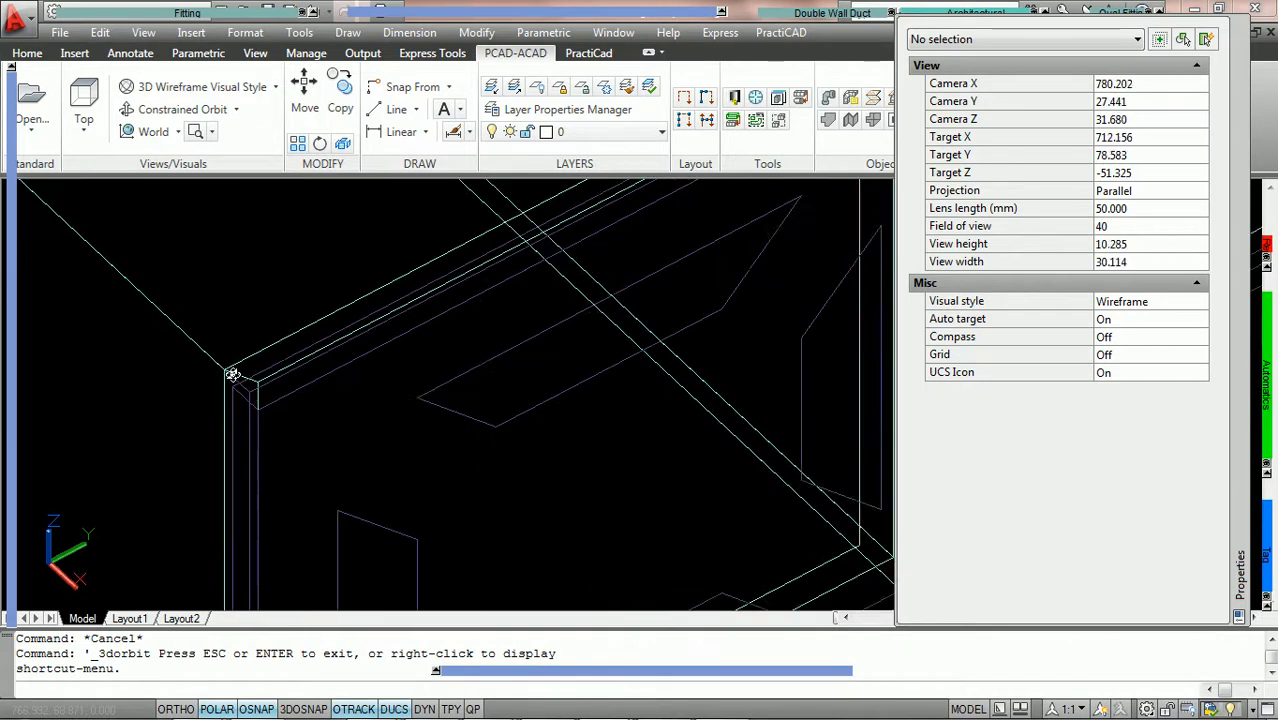
scroll(233, 374, "down", 4)
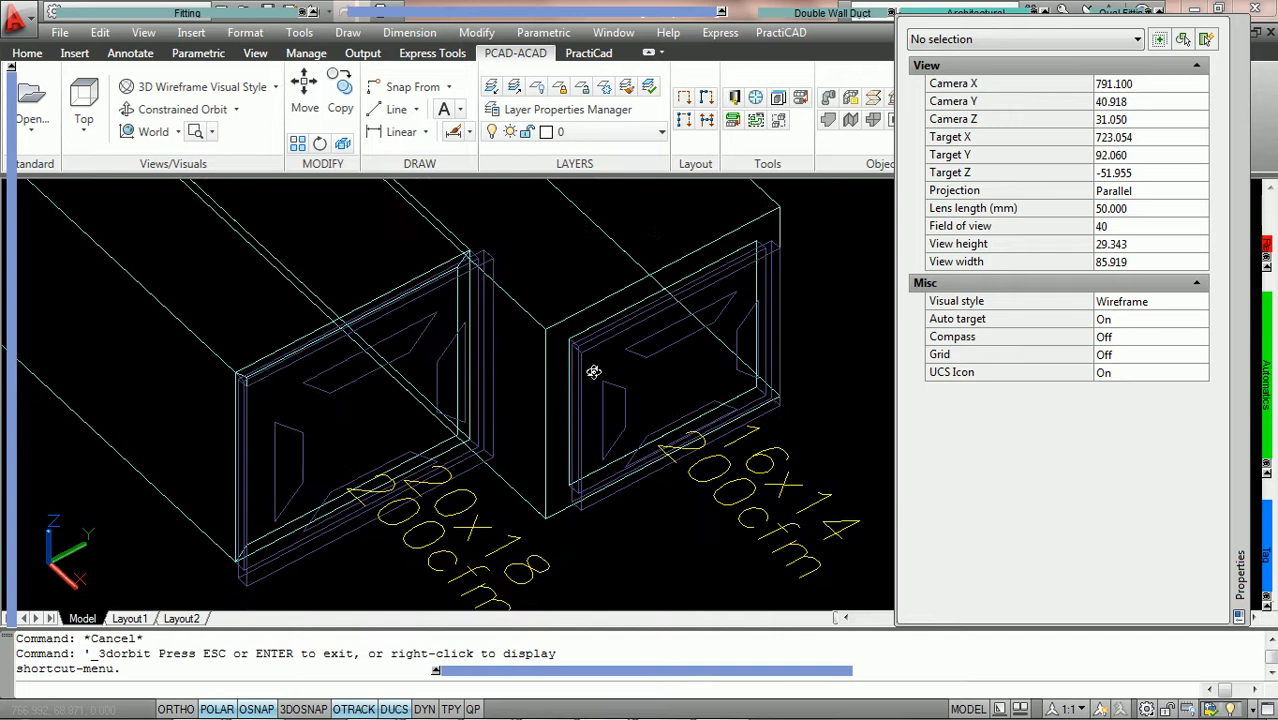
- Compare the 16x14 grill on the flanged end of the 60 duct with the 20x18 grill on the 58 duct
middle_click_drag(588, 368, 495, 403)
scroll(542, 408, "up", 2)
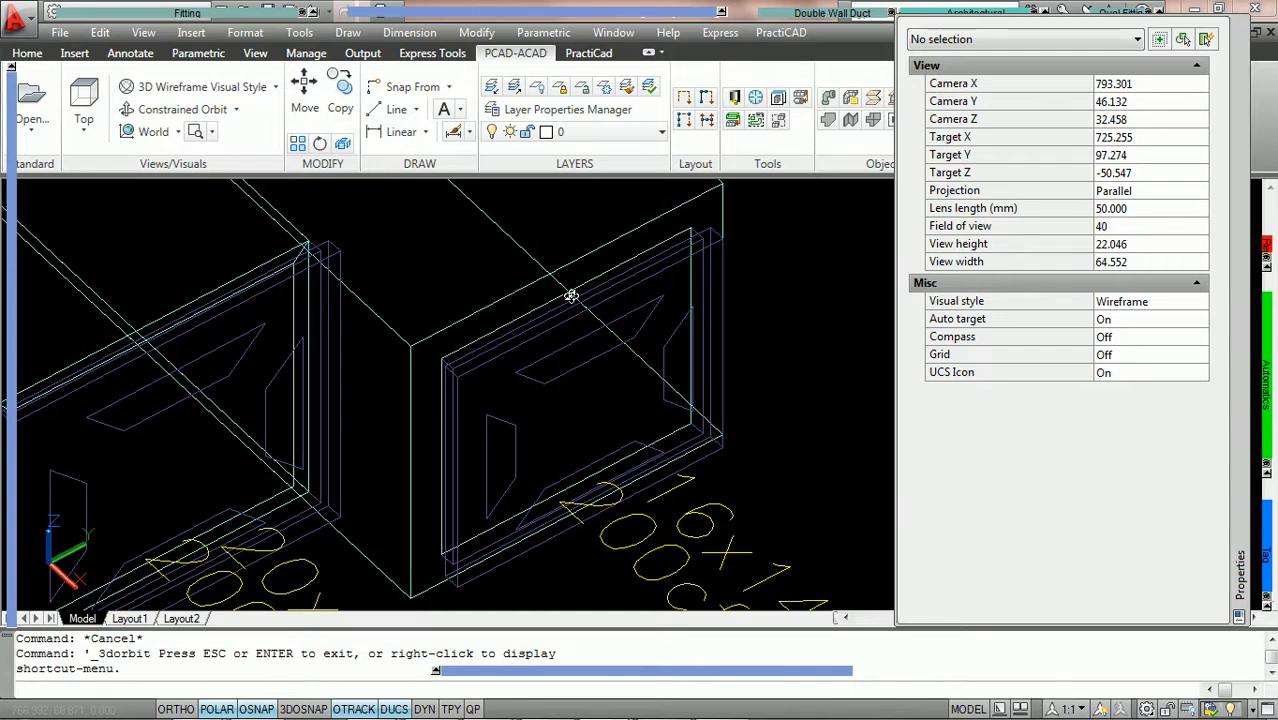
scroll(571, 296, "down", 3)
middle_click_drag(539, 263, 636, 414)
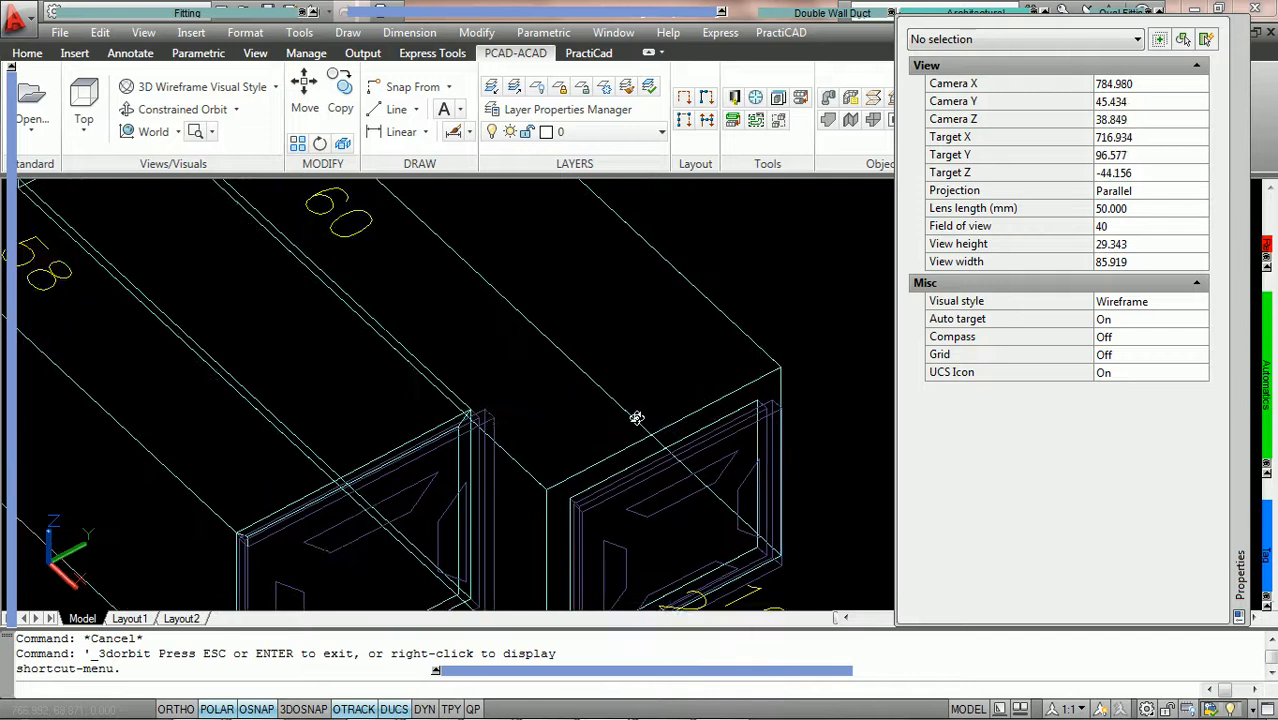
scroll(636, 414, "down", 2)
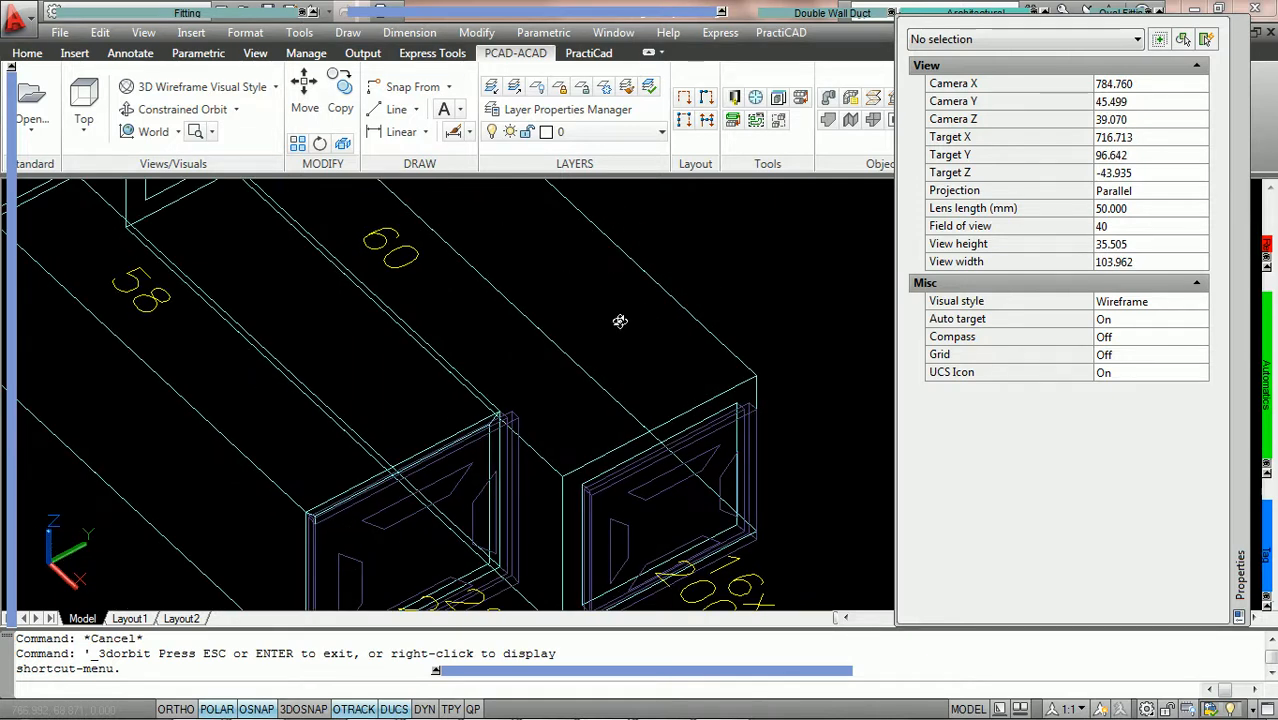
middle_click_drag(548, 312, 649, 253)
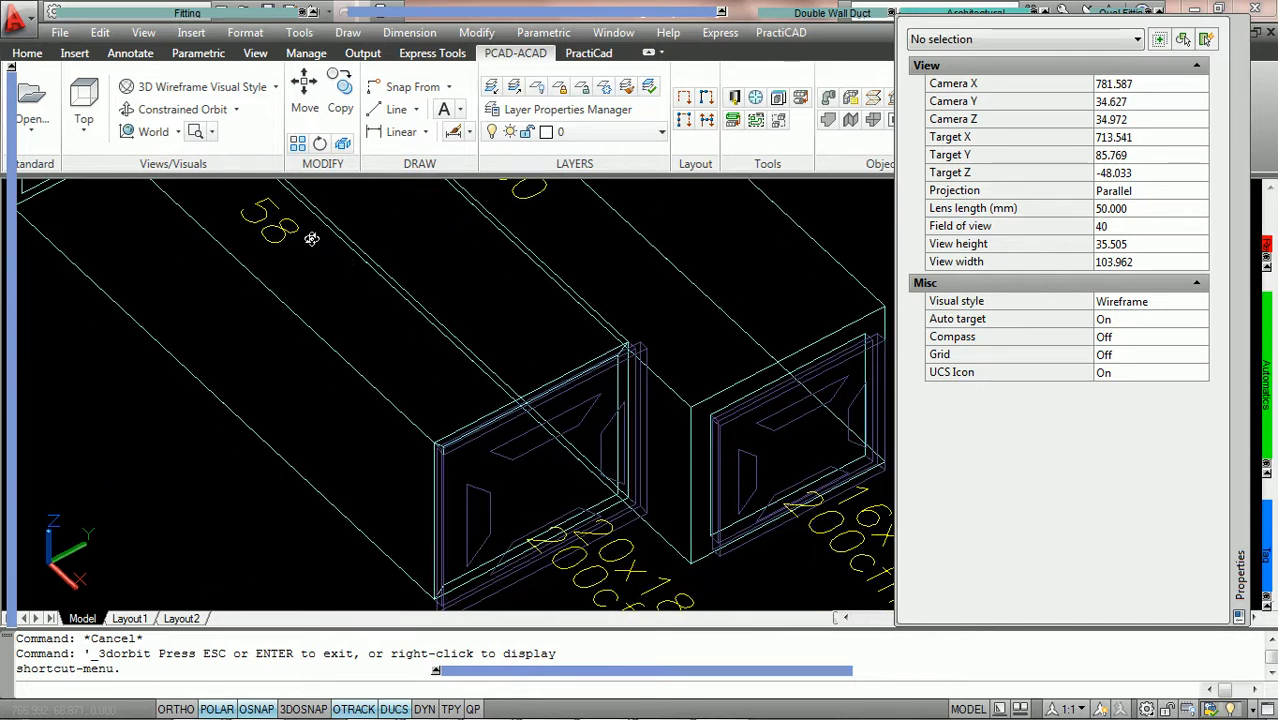
middle_click_drag(312, 238, 325, 331)
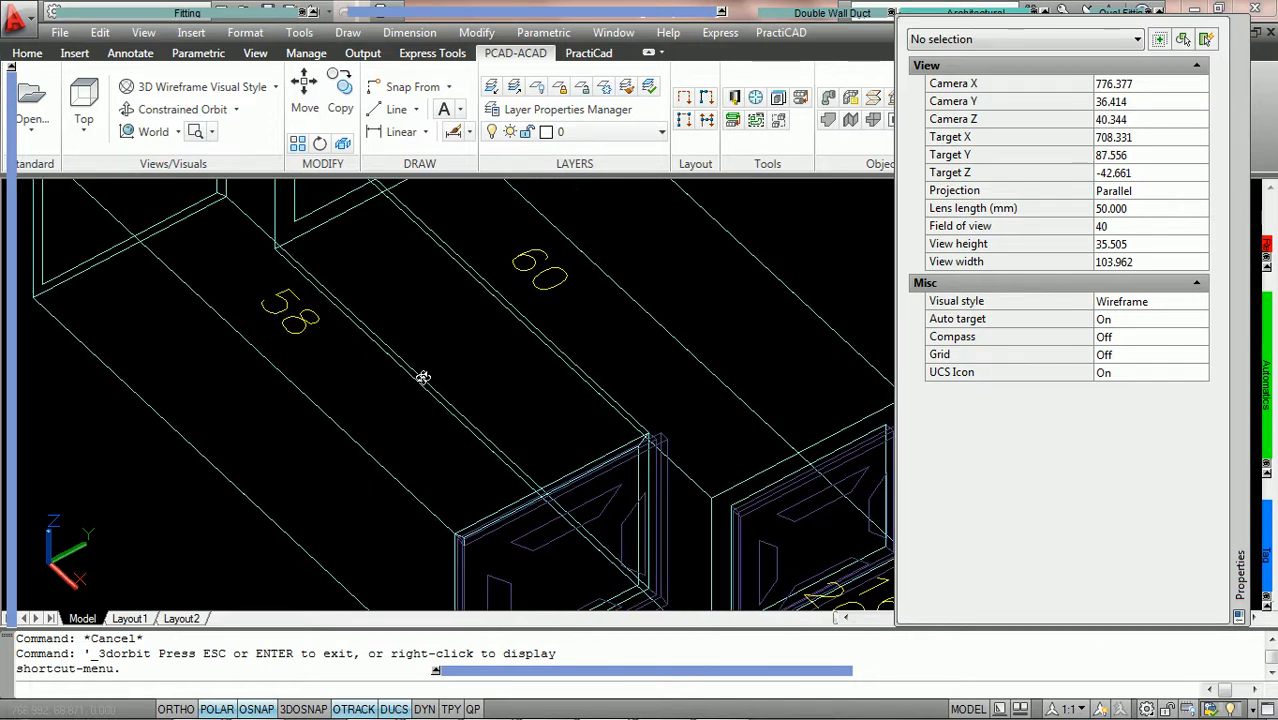
scroll(365, 271, "up", 3)
scroll(411, 380, "up", 3)
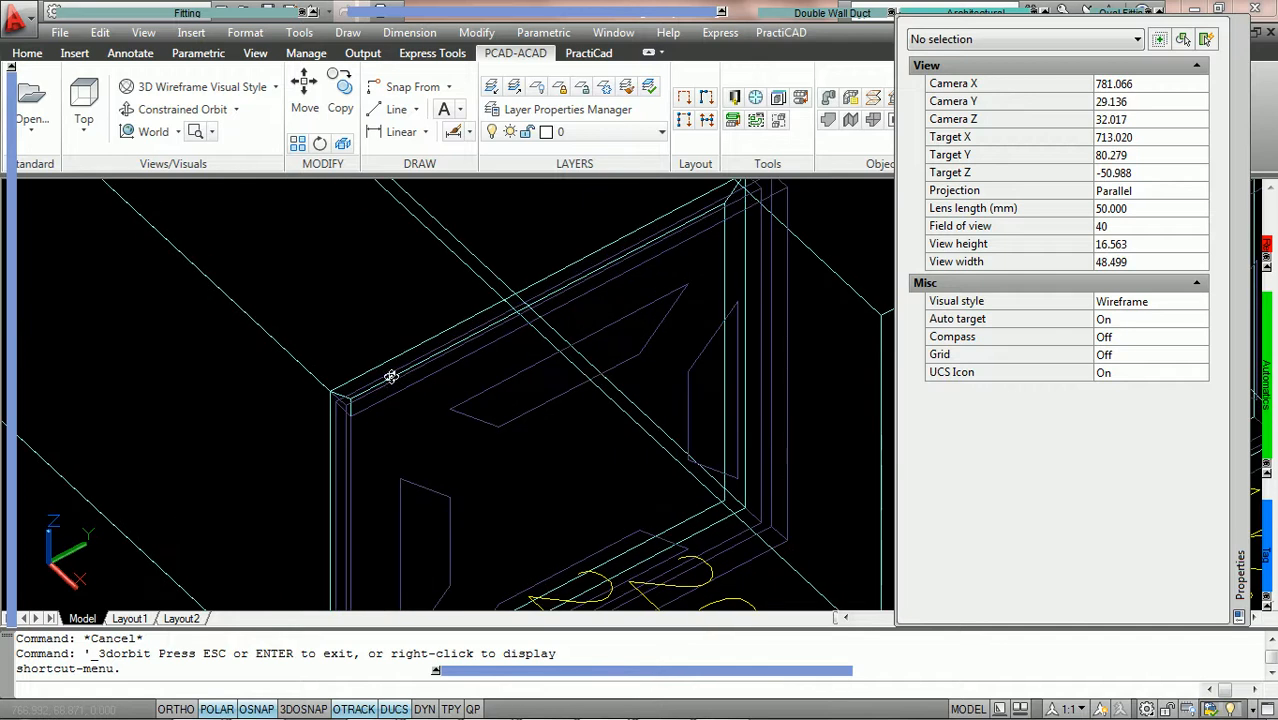
scroll(397, 365, "down", 5)
middle_click_drag(733, 352, 414, 399)
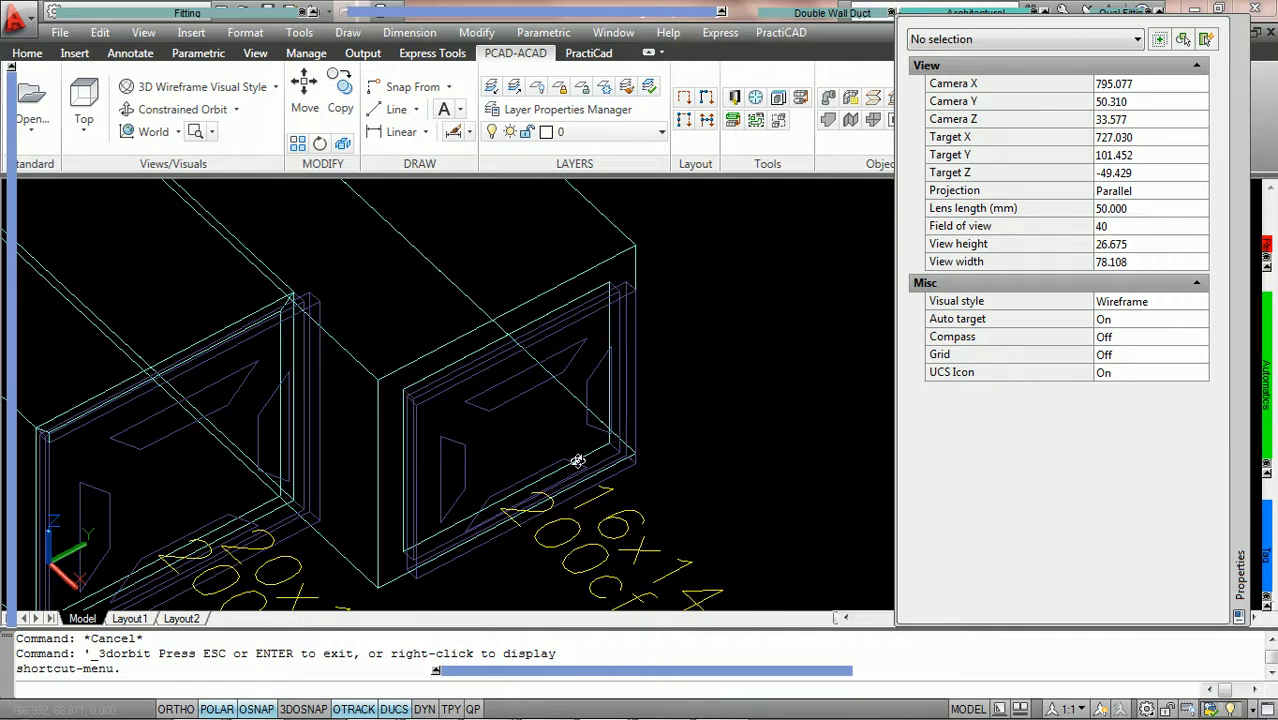
middle_click_drag(580, 462, 730, 400)
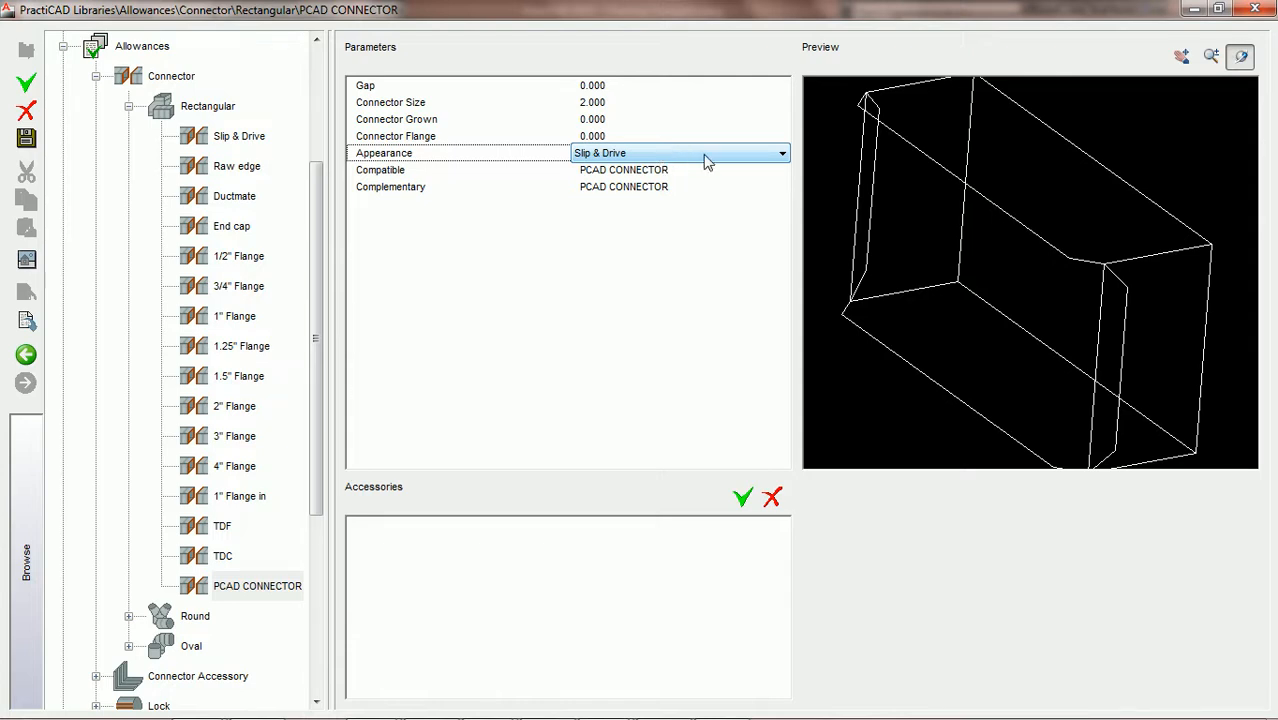
- Try the TDC, Drive & Slip, Flange Out, Hammer Lock and Slip & Slip appearances on PCAD CONNECTOR
left_click(742, 156)
left_click(710, 187)
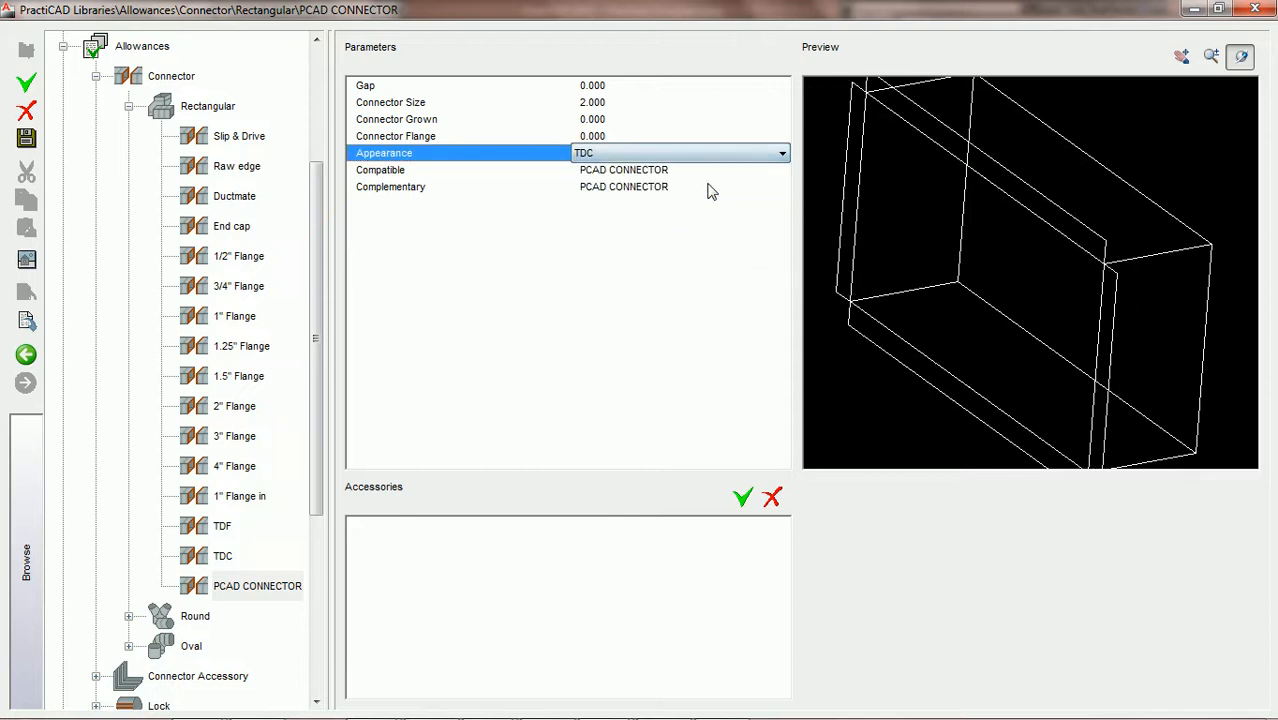
left_click(712, 153)
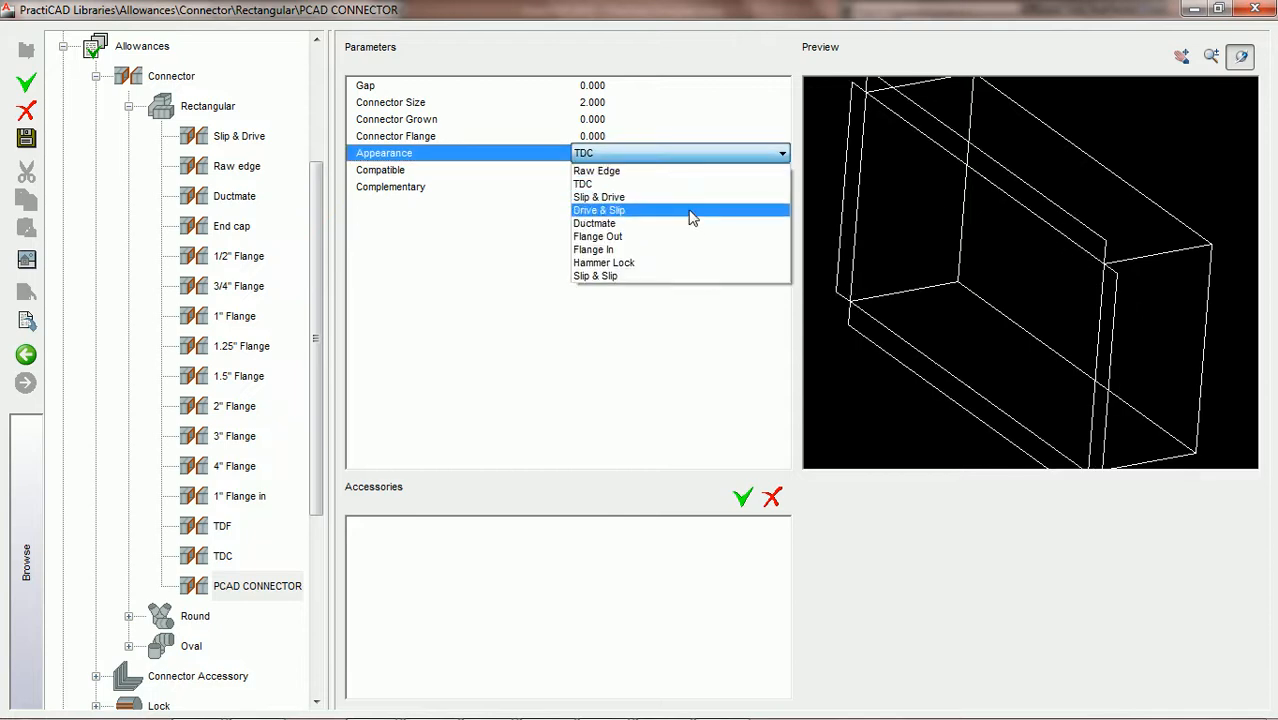
left_click(692, 212)
left_click(708, 158)
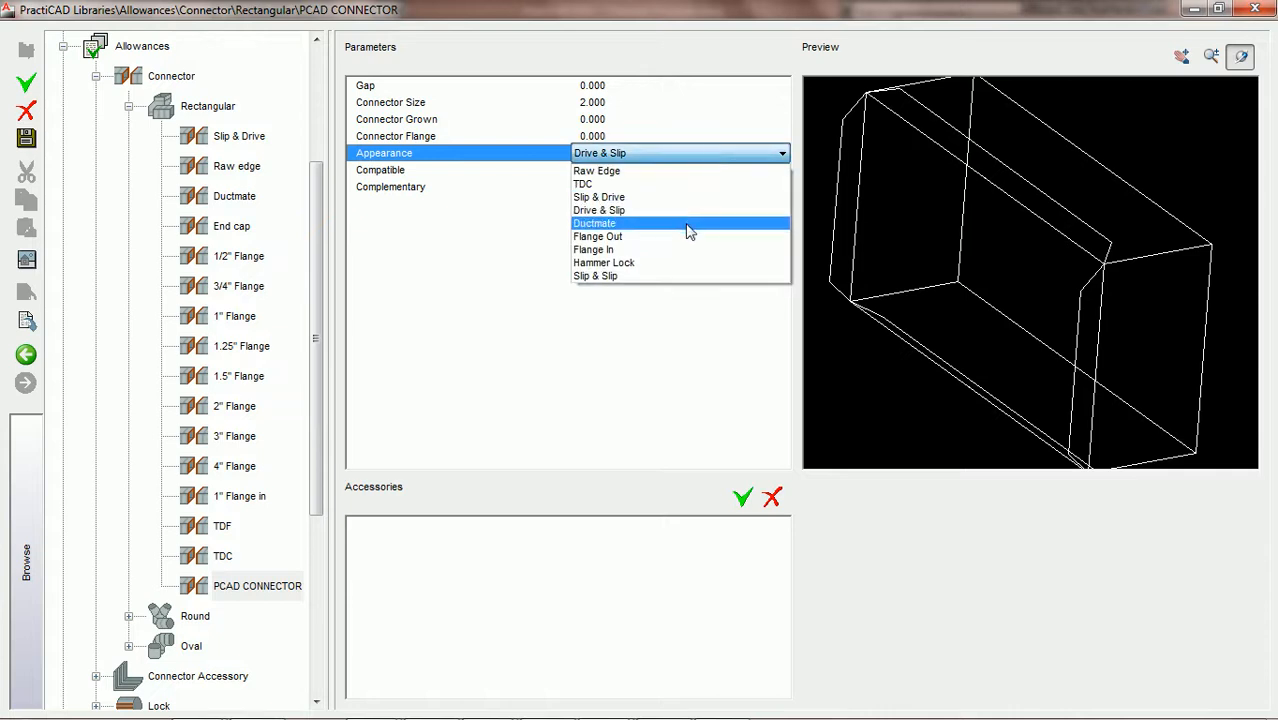
left_click(688, 243)
left_click(725, 157)
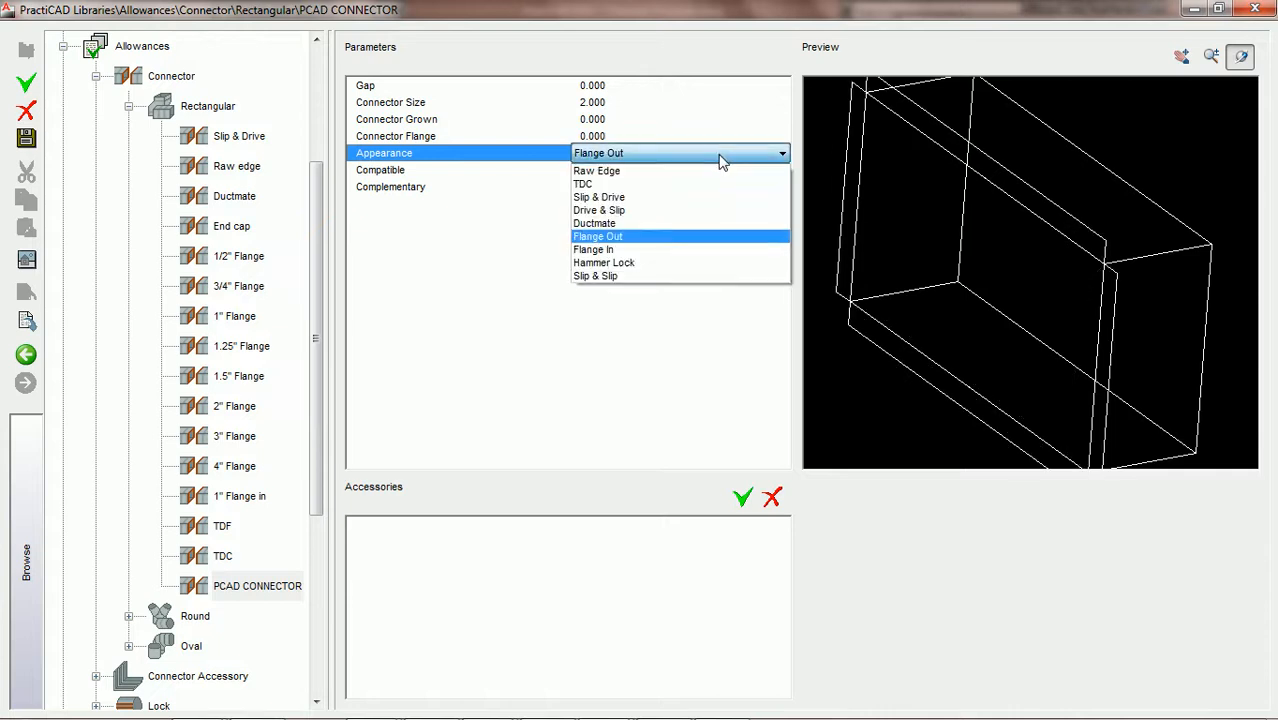
left_click(686, 263)
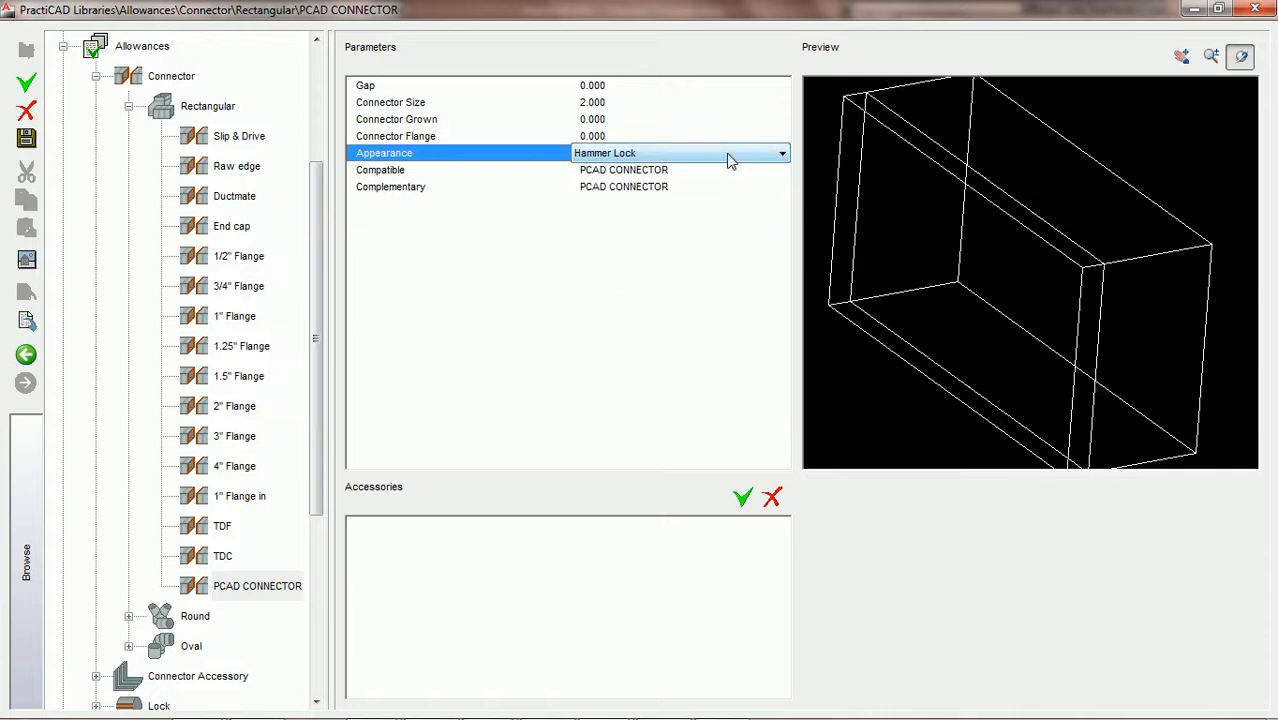
left_click(730, 155)
left_click(665, 282)
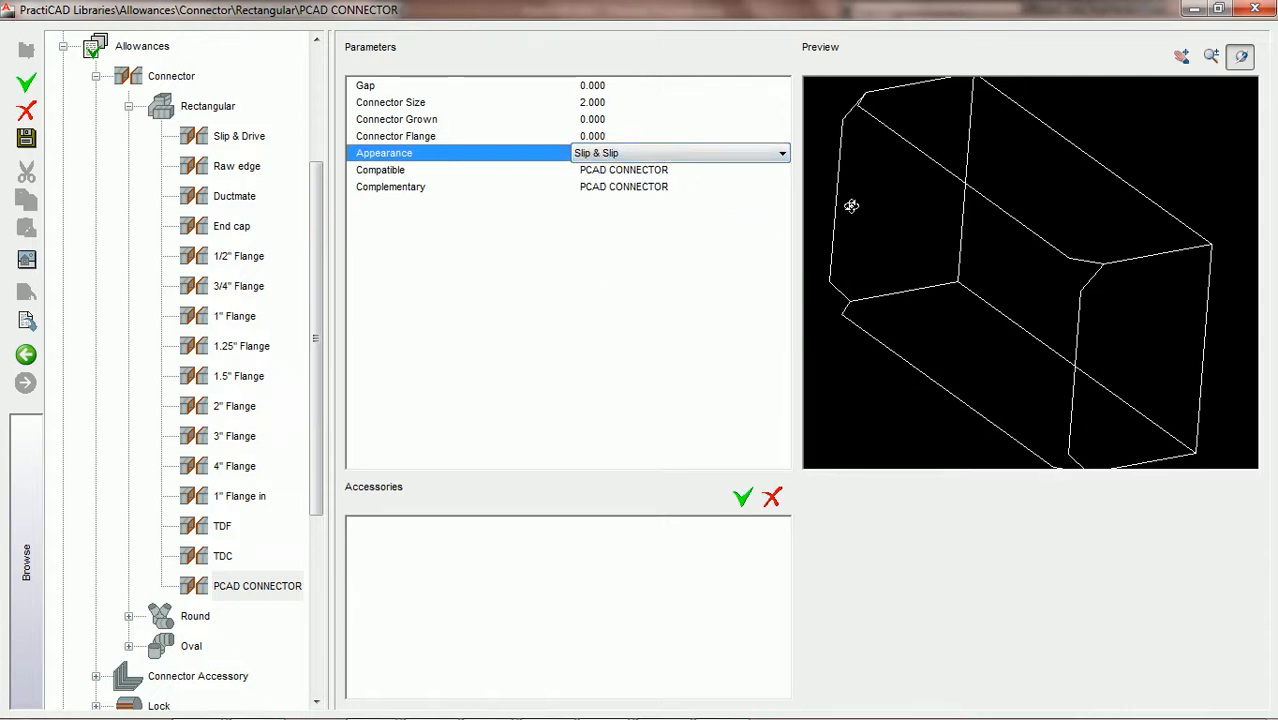
- Try a Connector Flange of 2 on PCAD CONNECTOR and set it back to 0
left_click(613, 138)
type("2")
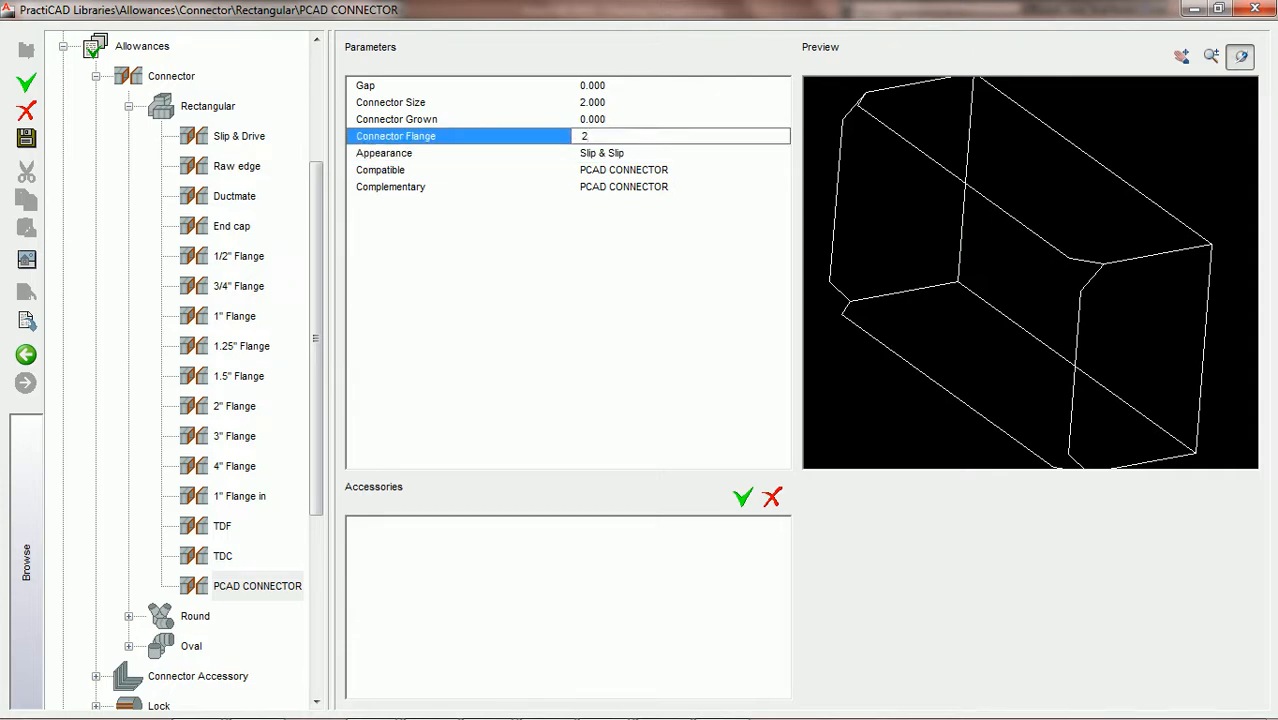
key("Return")
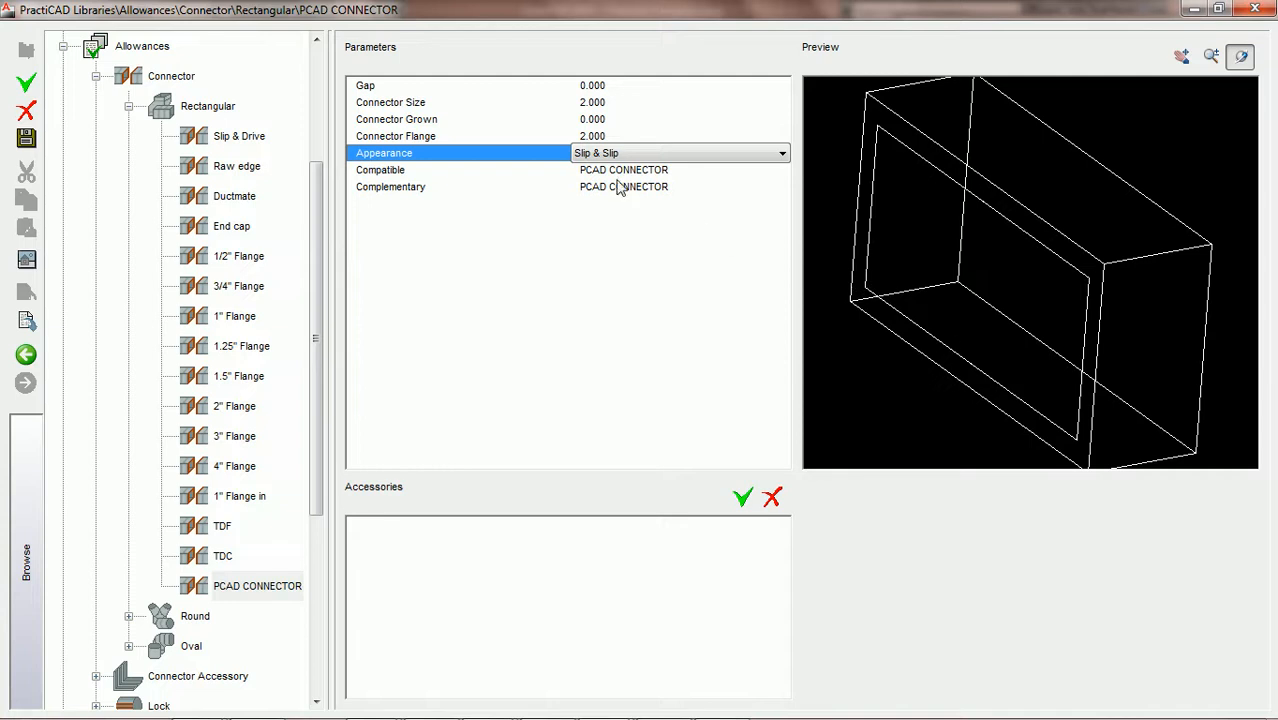
left_click(607, 135)
type("0")
key("Tab")
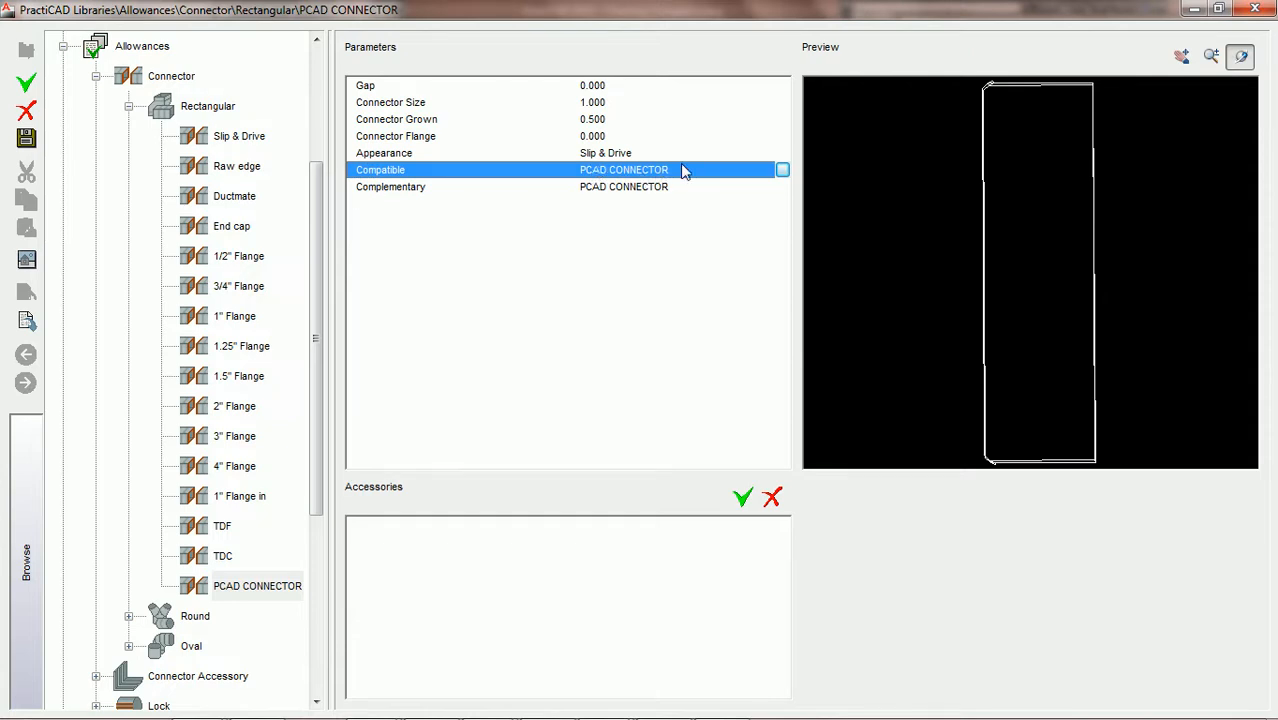
- Mark PCAD CONNECTOR and Raw edge as compatible connectors for PCAD CONNECTOR
left_click(783, 172)
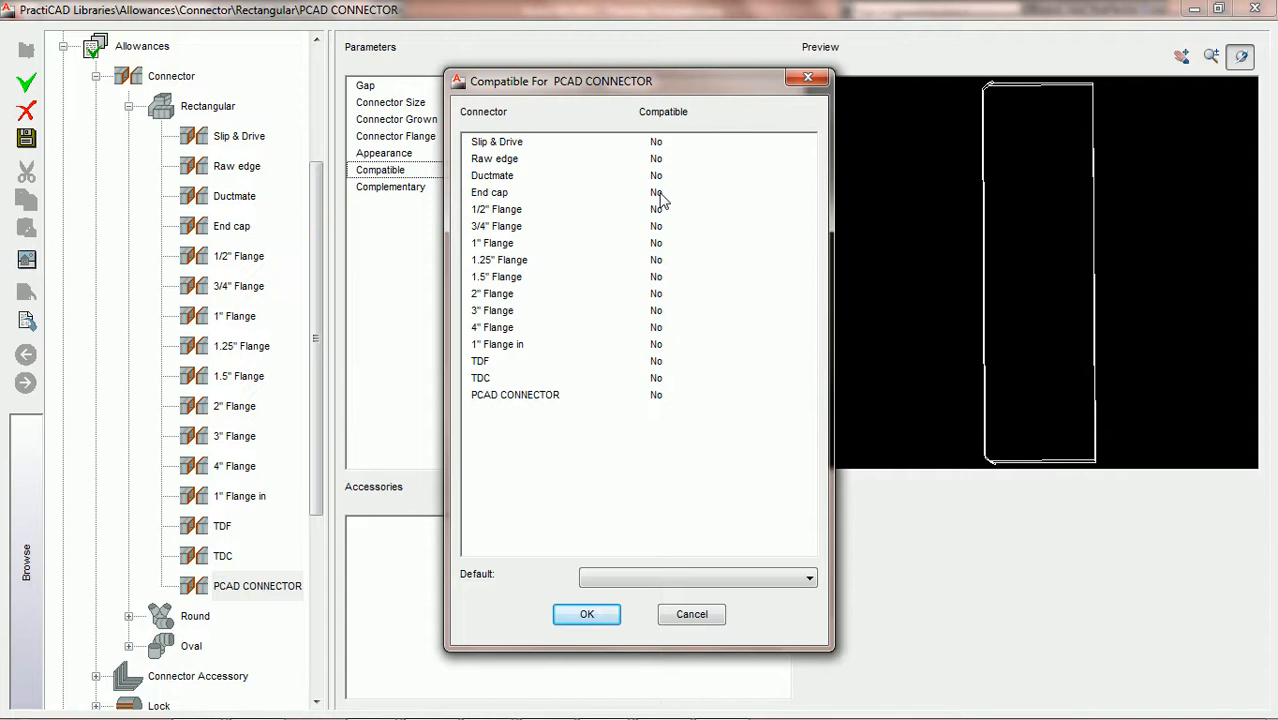
left_click(656, 395)
left_click(690, 399)
left_click(660, 427)
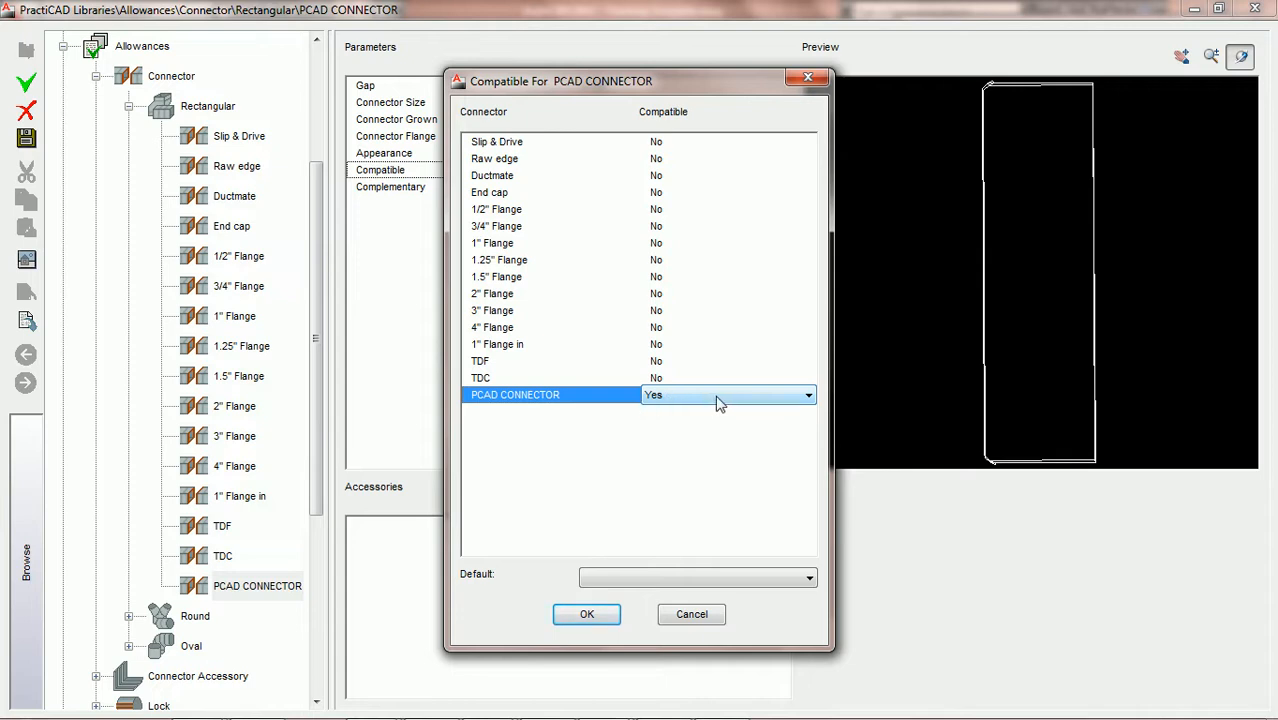
left_click(660, 162)
left_click(667, 162)
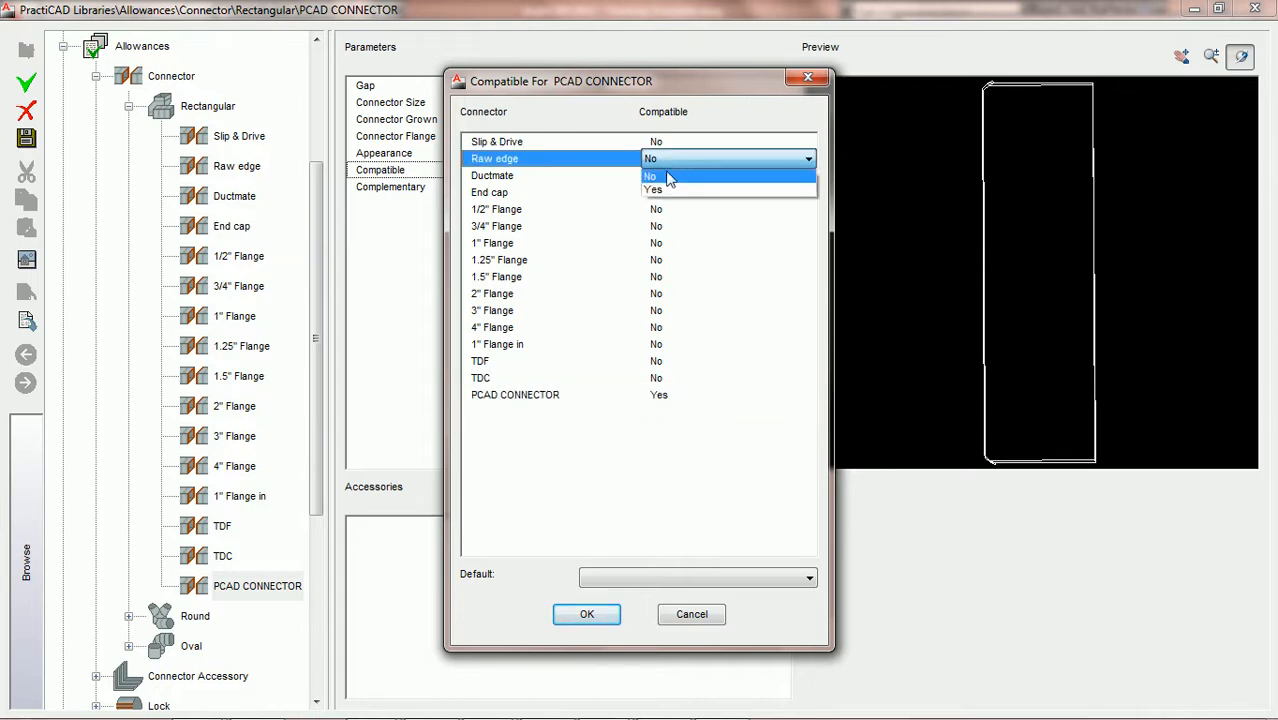
left_click(664, 191)
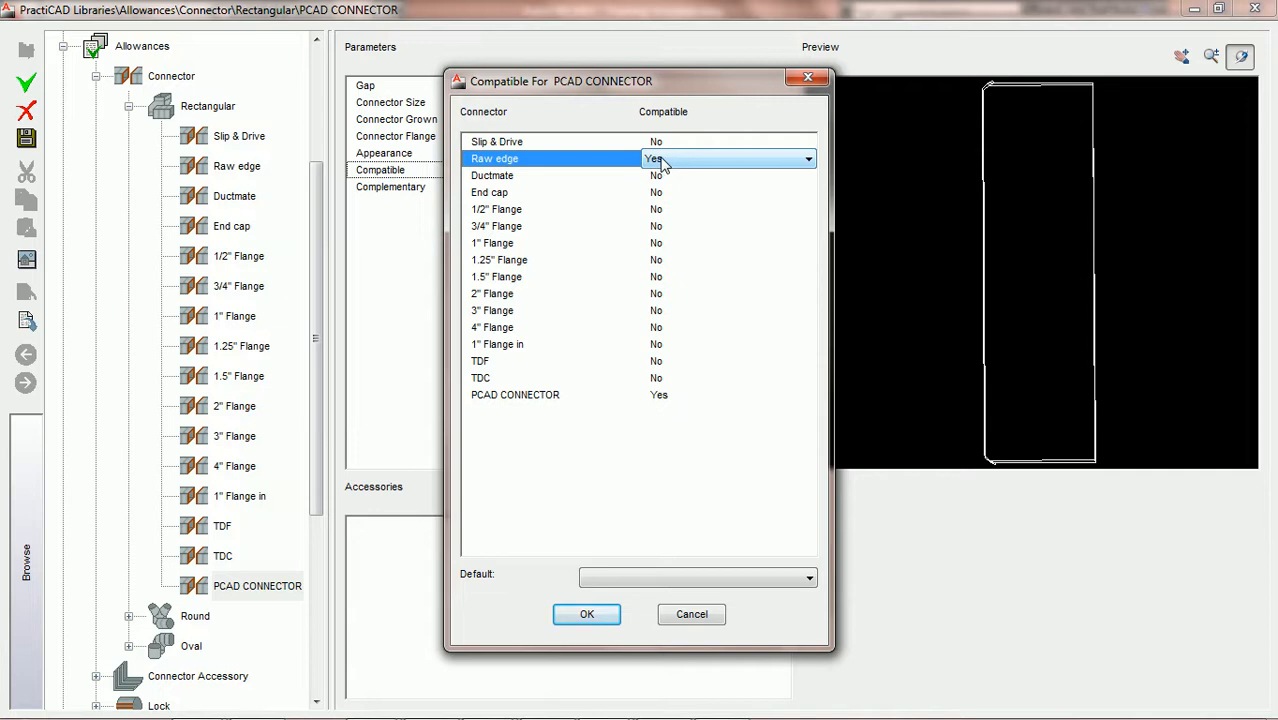
- Choose PCAD CONNECTOR as the default compatible connector
left_click(752, 585)
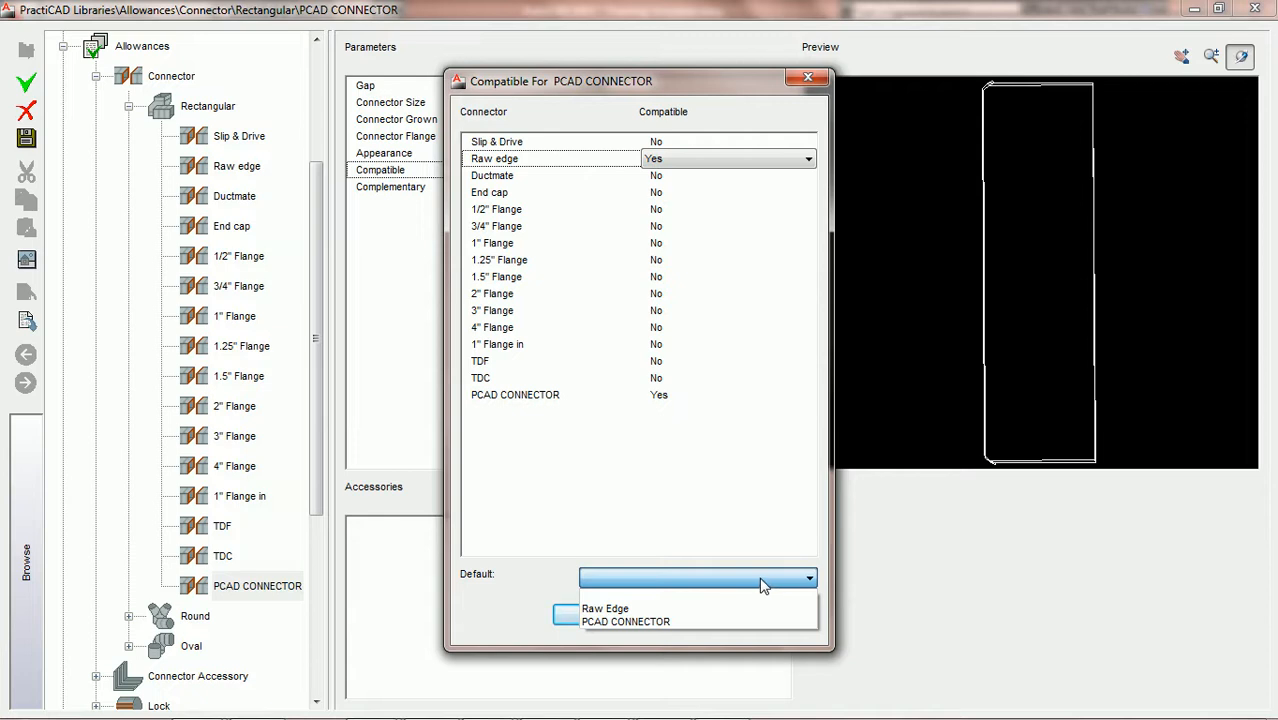
left_click(662, 622)
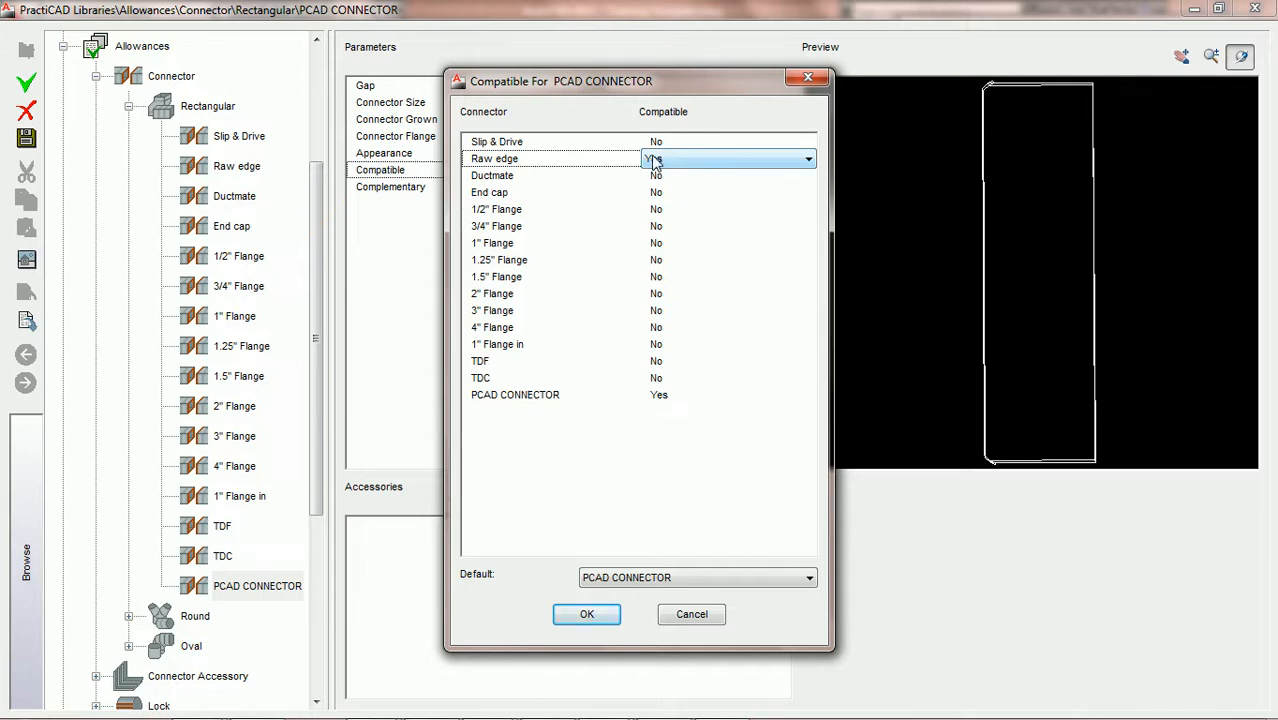
left_click(725, 582)
left_click(662, 622)
left_click(687, 578)
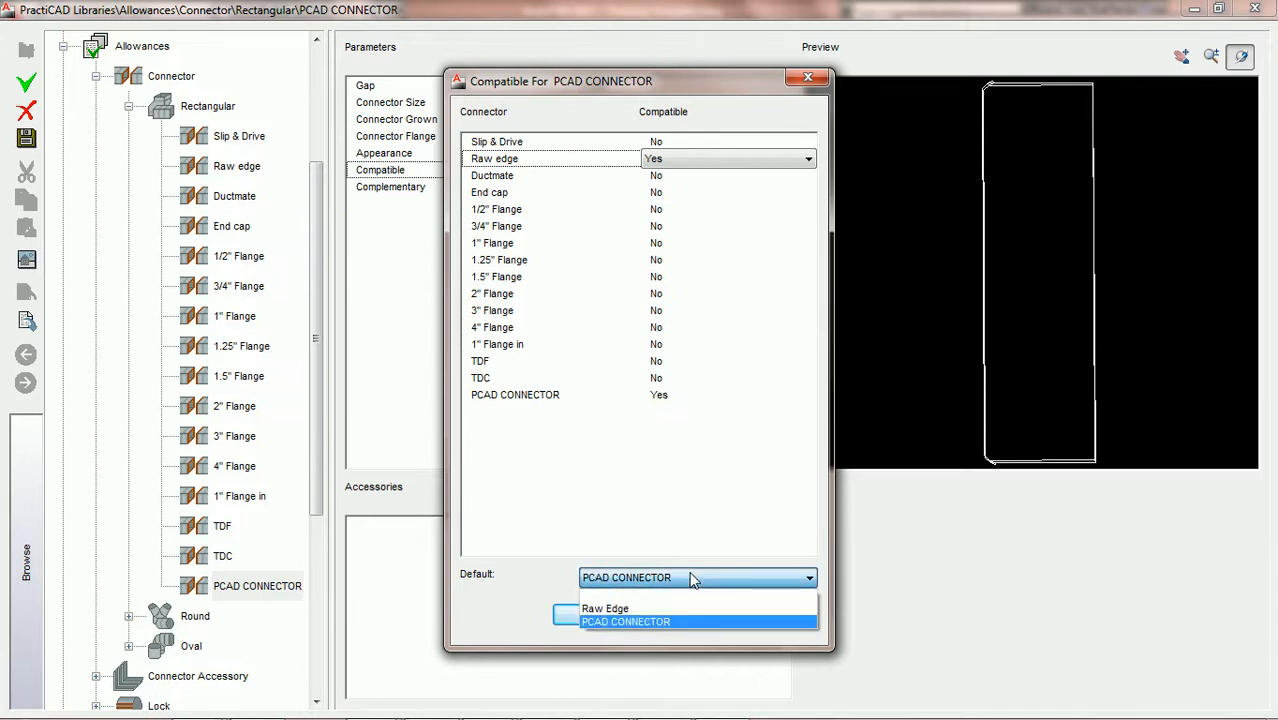
left_click(668, 623)
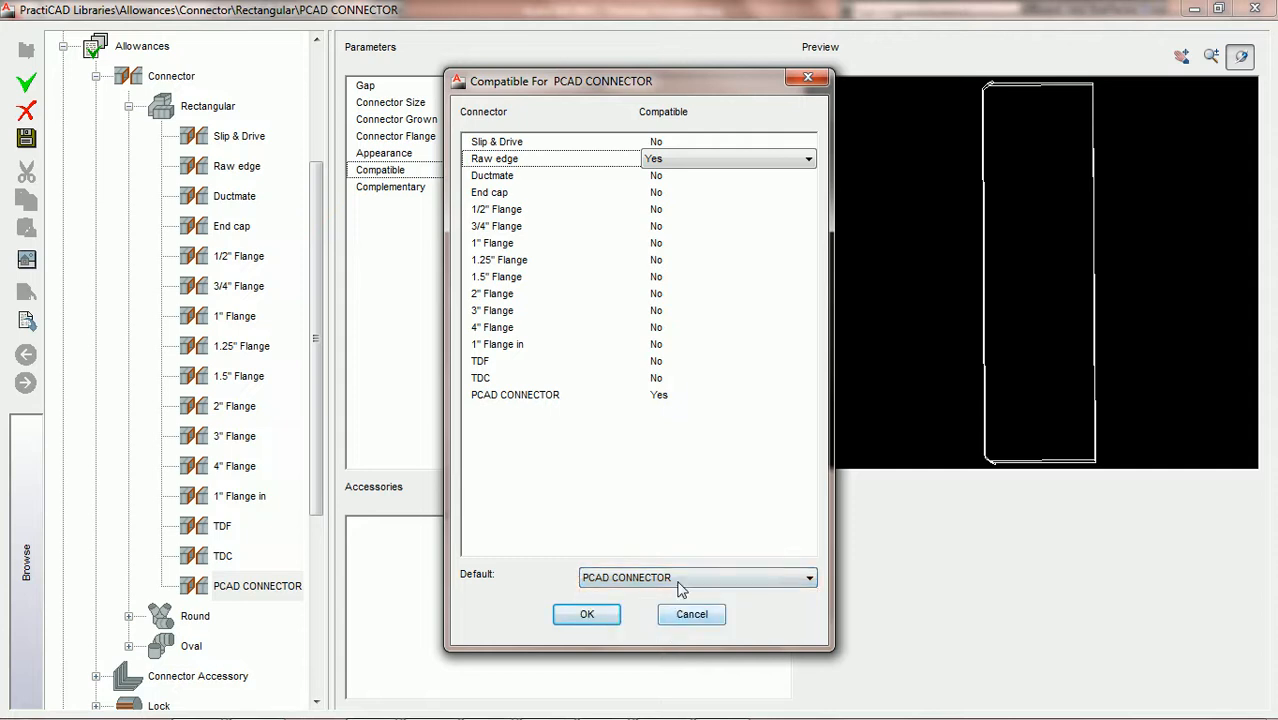
- Accept the compatibility settings of PCAD CONNECTOR, save the library and close it
left_click(588, 614)
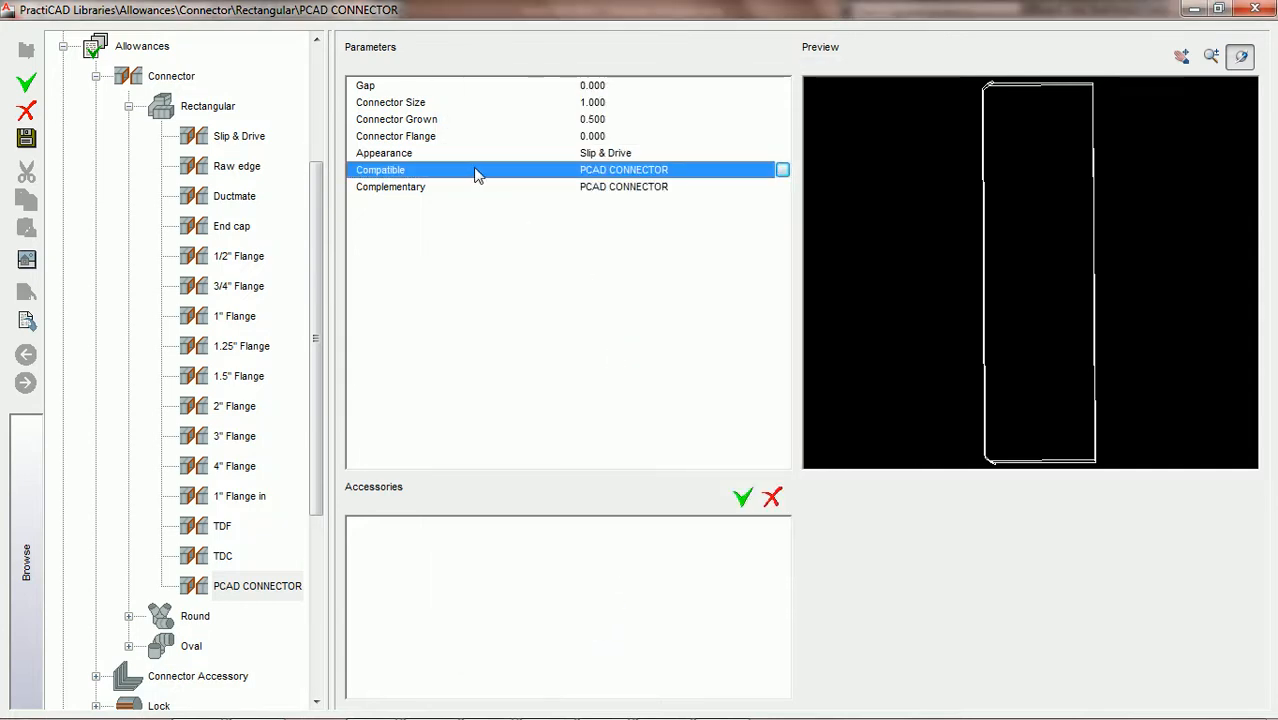
left_click(27, 137)
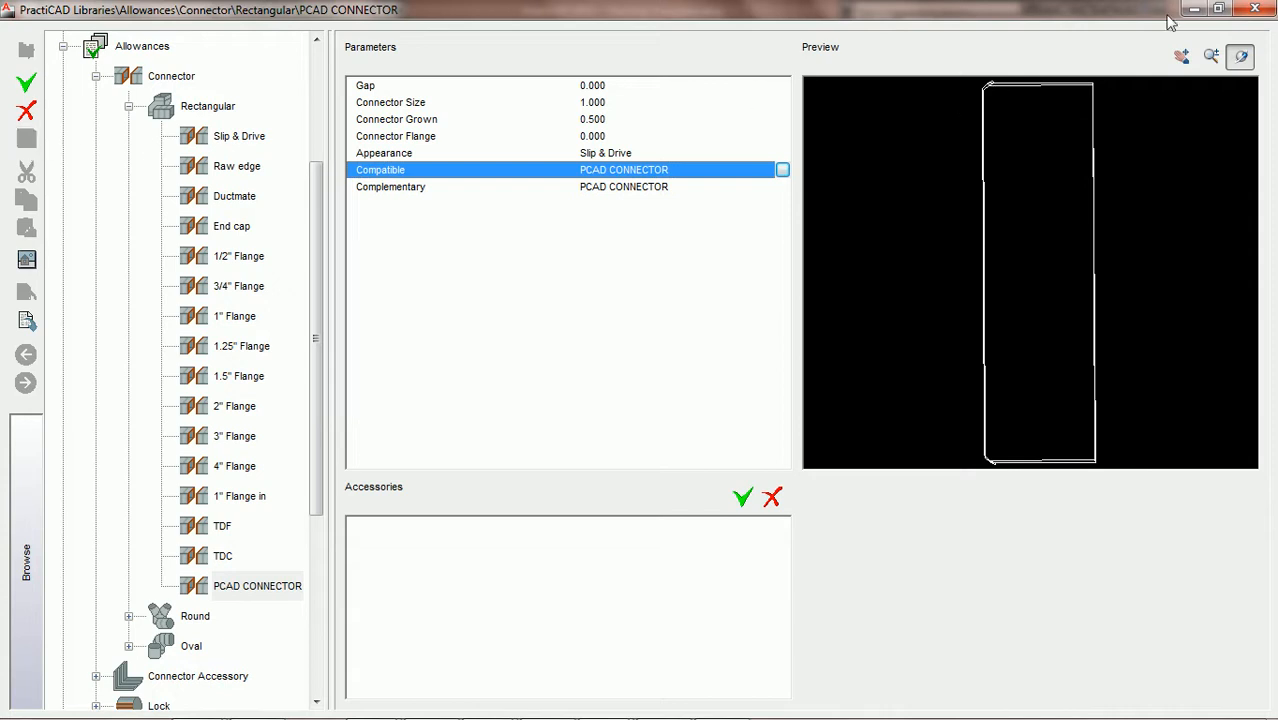
left_click(1255, 10)
- Start a new rectangular straight duct and set both Connector In and Connector Out to PCAD CONNECTOR
mouse_move(129, 15)
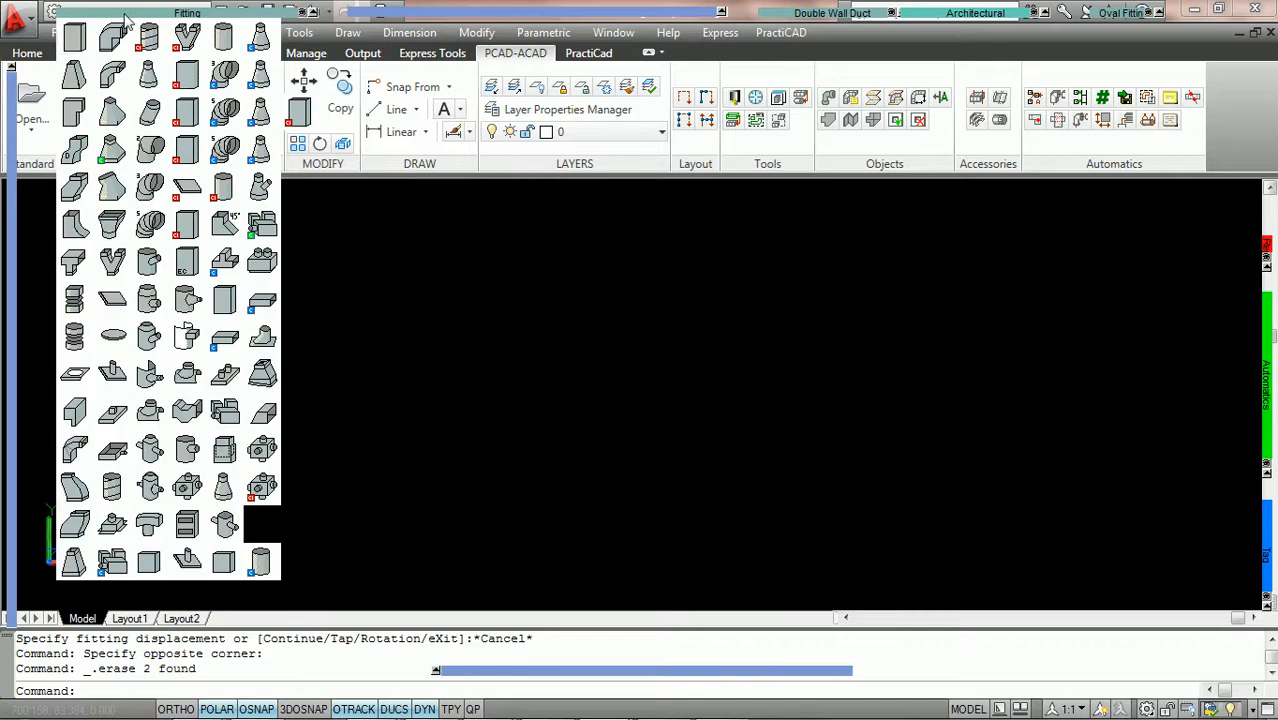
left_click(80, 38)
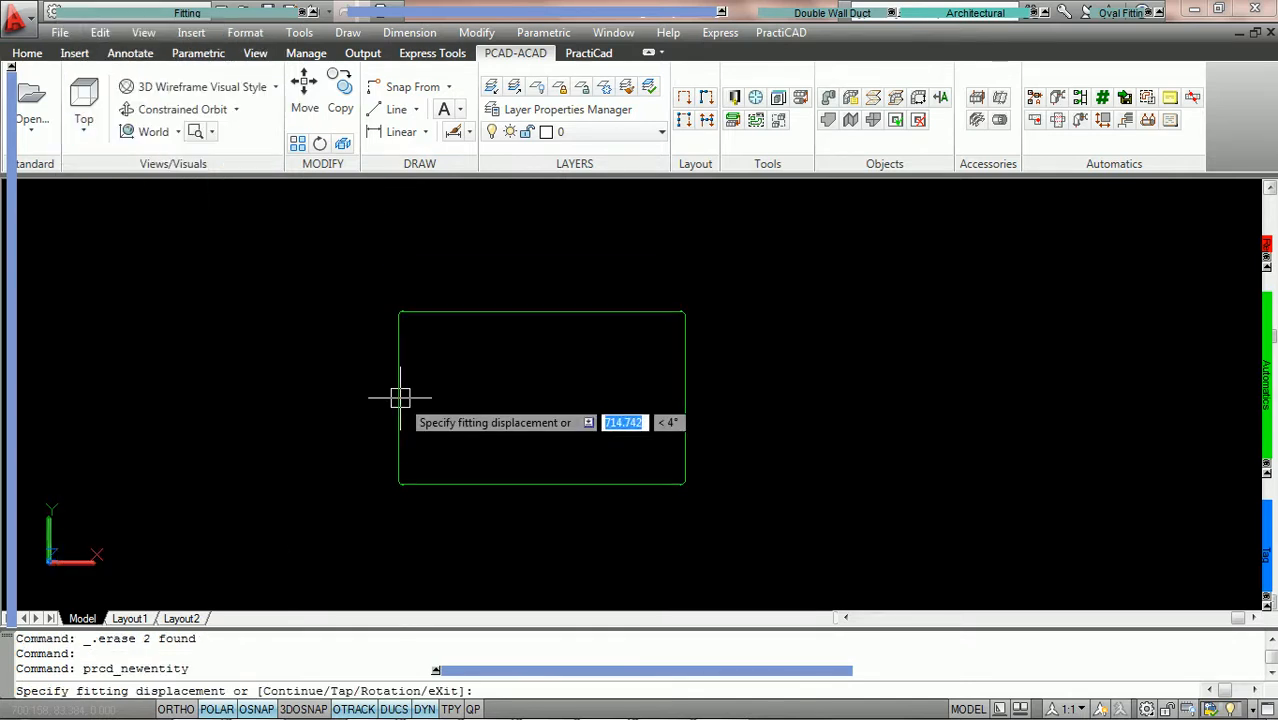
mouse_move(12, 300)
left_click(226, 232)
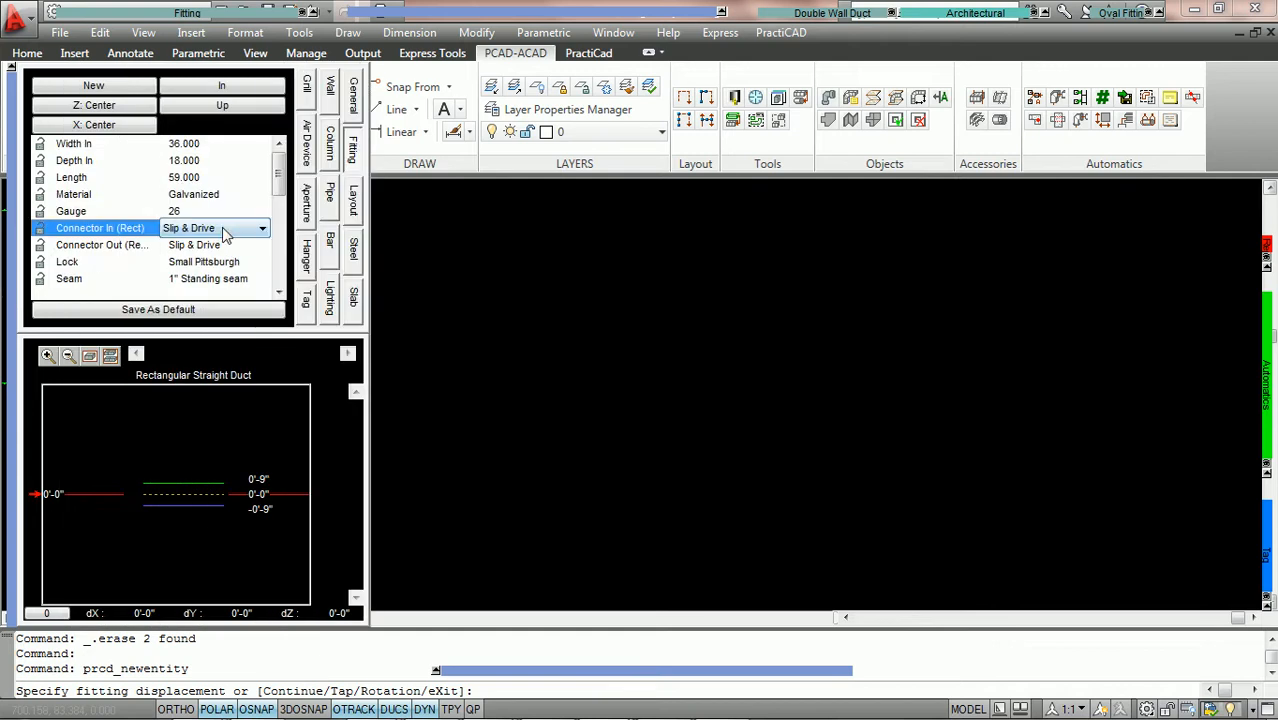
double_click(224, 229)
double_click(221, 246)
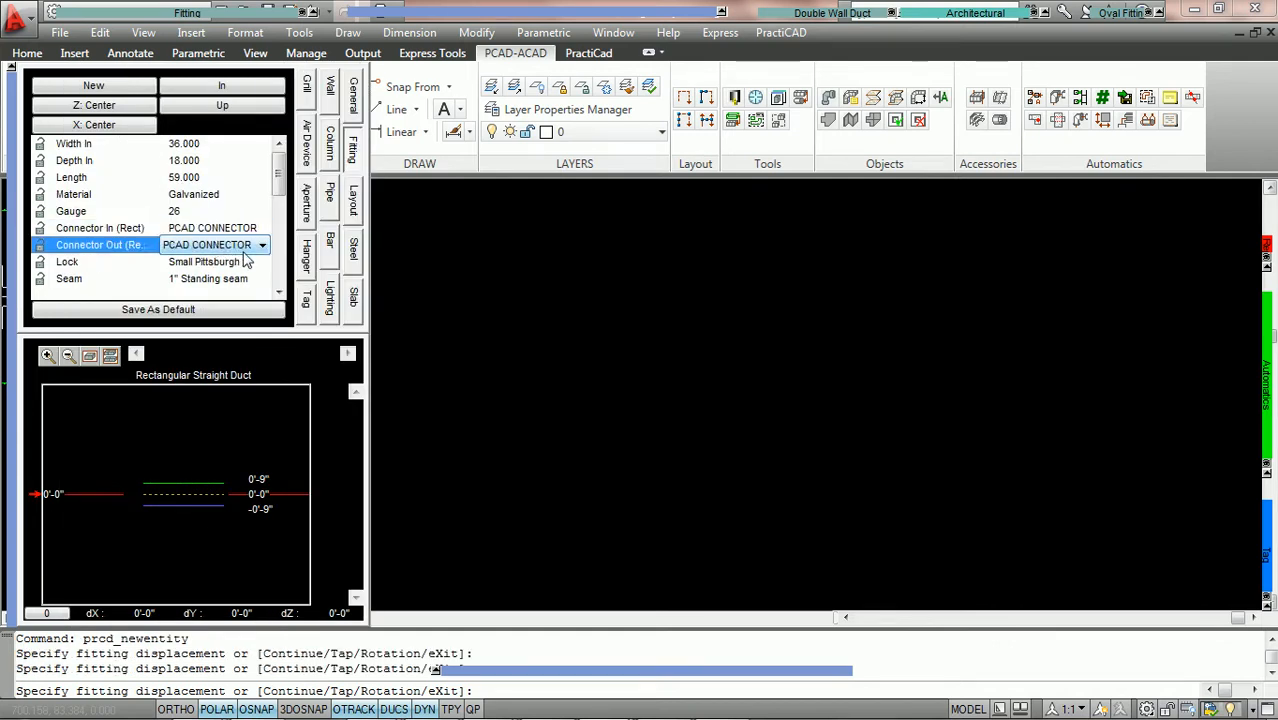
- Place the 36 x 18 duct, 59 long, in the empty drawing without rotating it and finish the placement
left_click(318, 367)
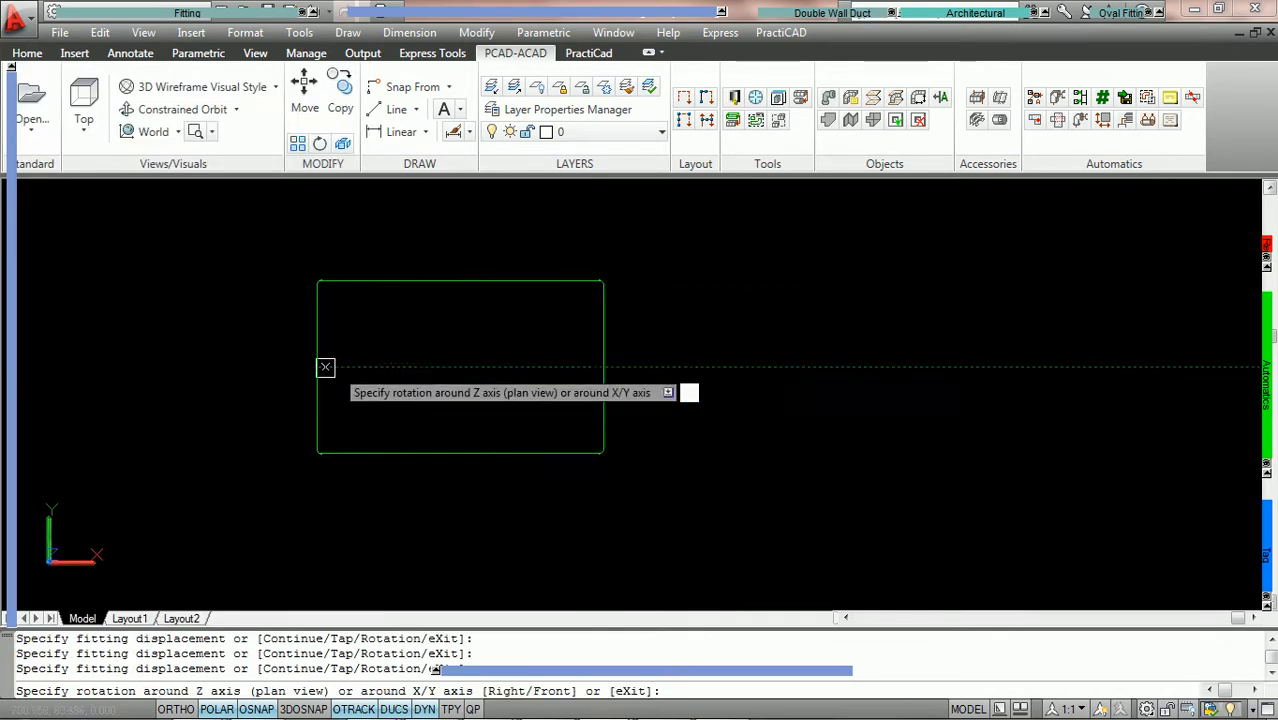
key("Return")
key("Return")
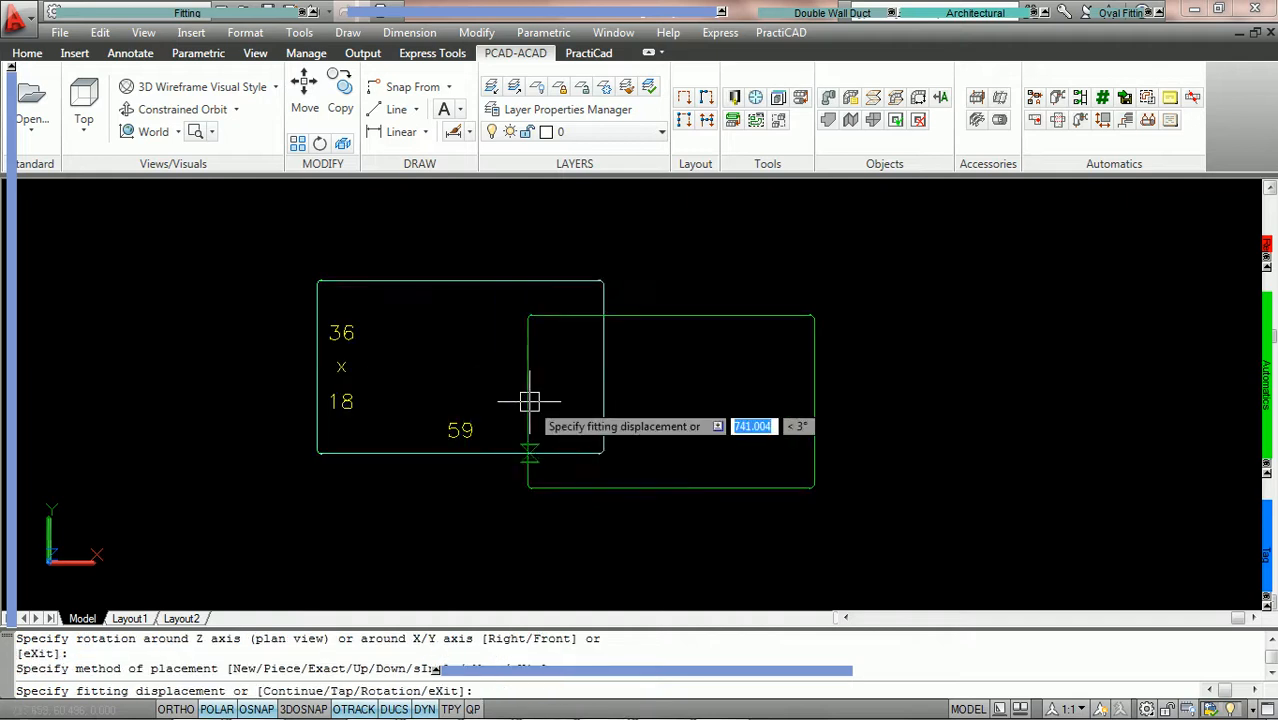
scroll(528, 393, "up", 2)
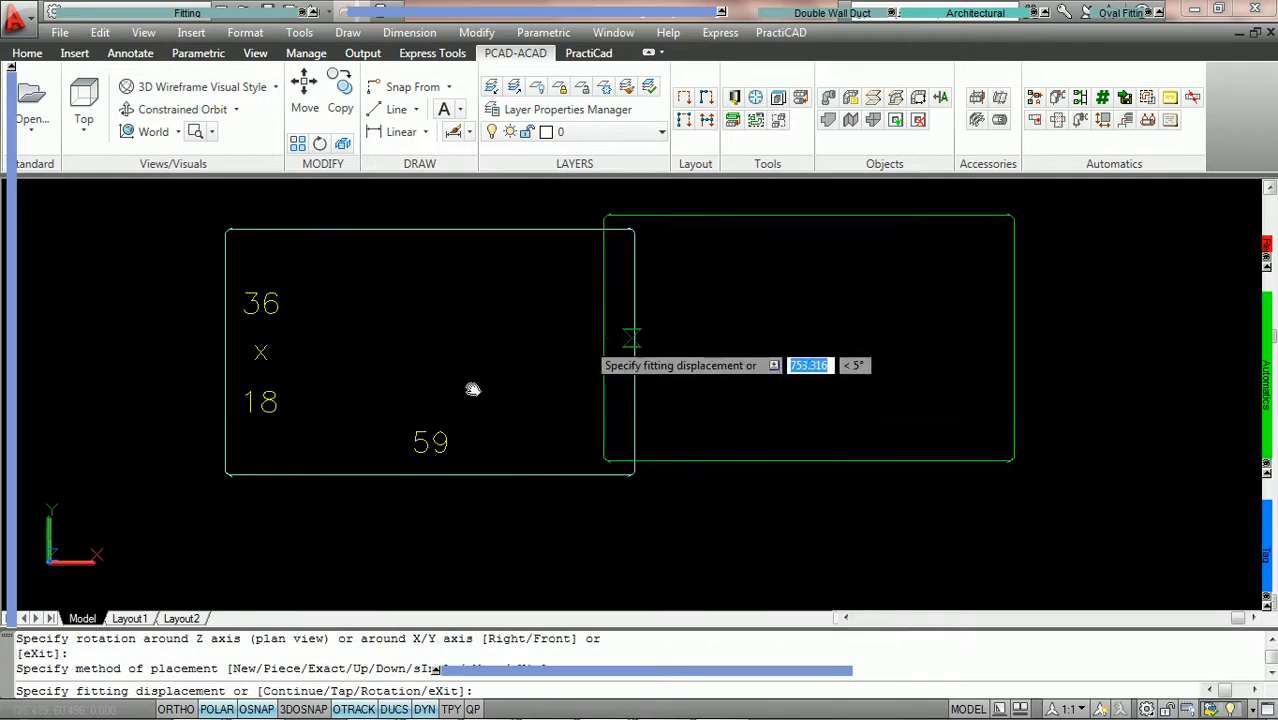
middle_click_drag(605, 333, 483, 372)
key("Escape")
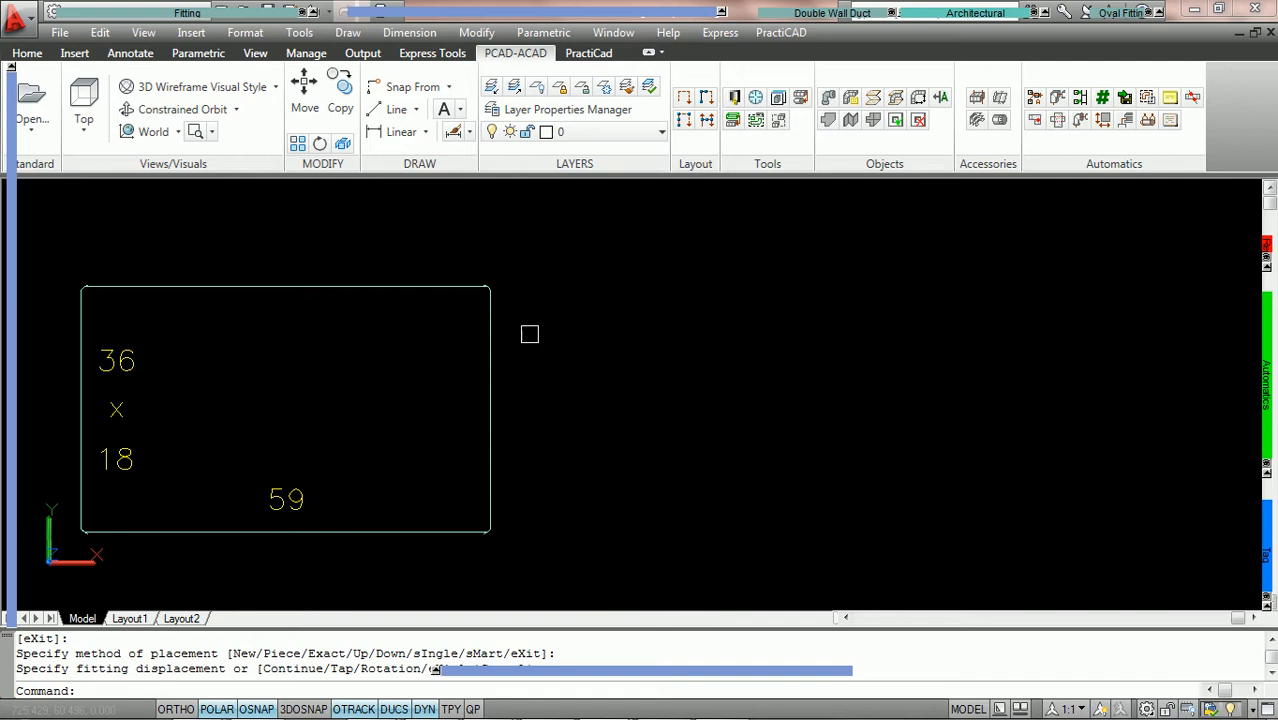
- Attach a second 36 x 18 rectangular straight duct, 59 long, to the outlet end of the first duct
left_click(52, 12)
left_click(80, 38)
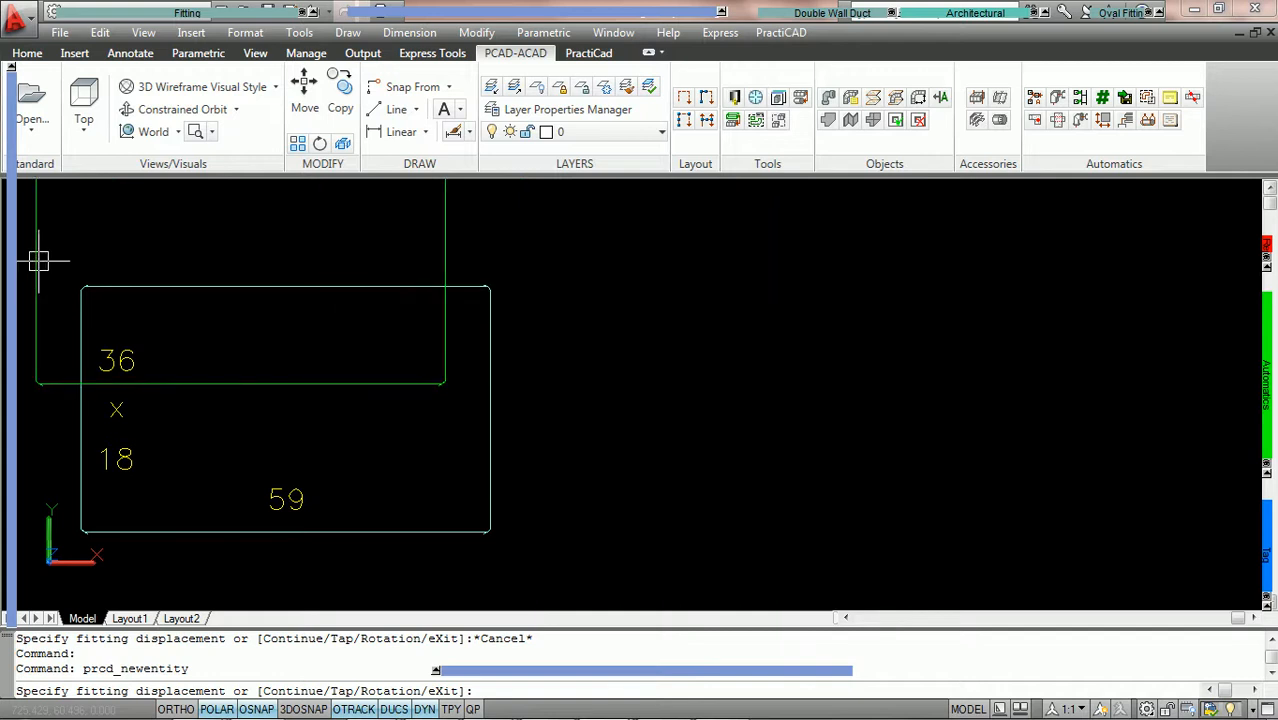
mouse_move(22, 270)
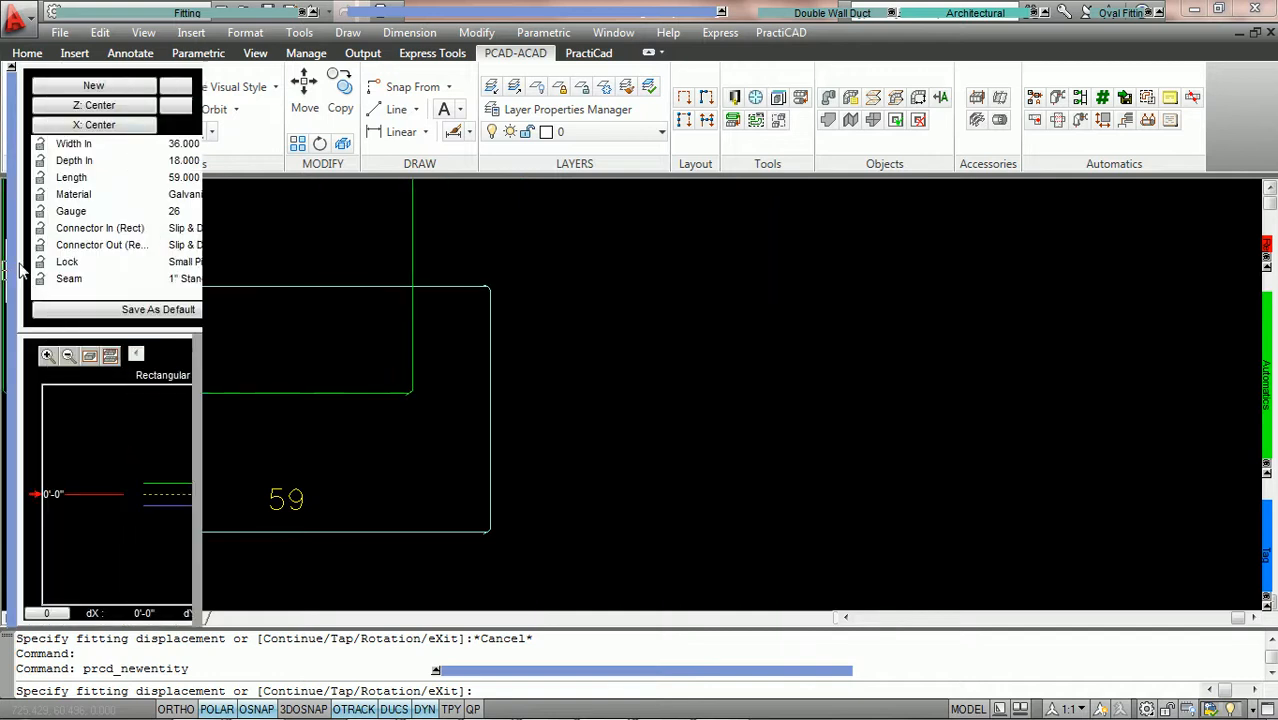
left_click(200, 229)
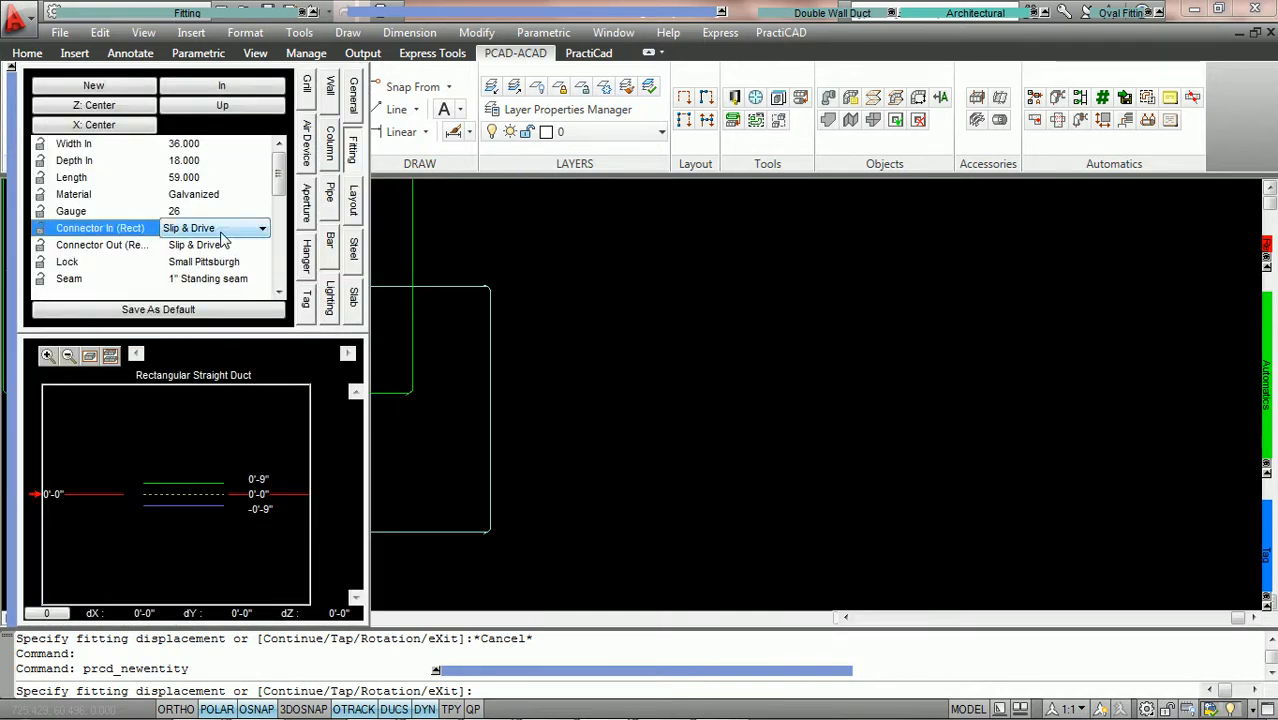
scroll(221, 233, "down", 1)
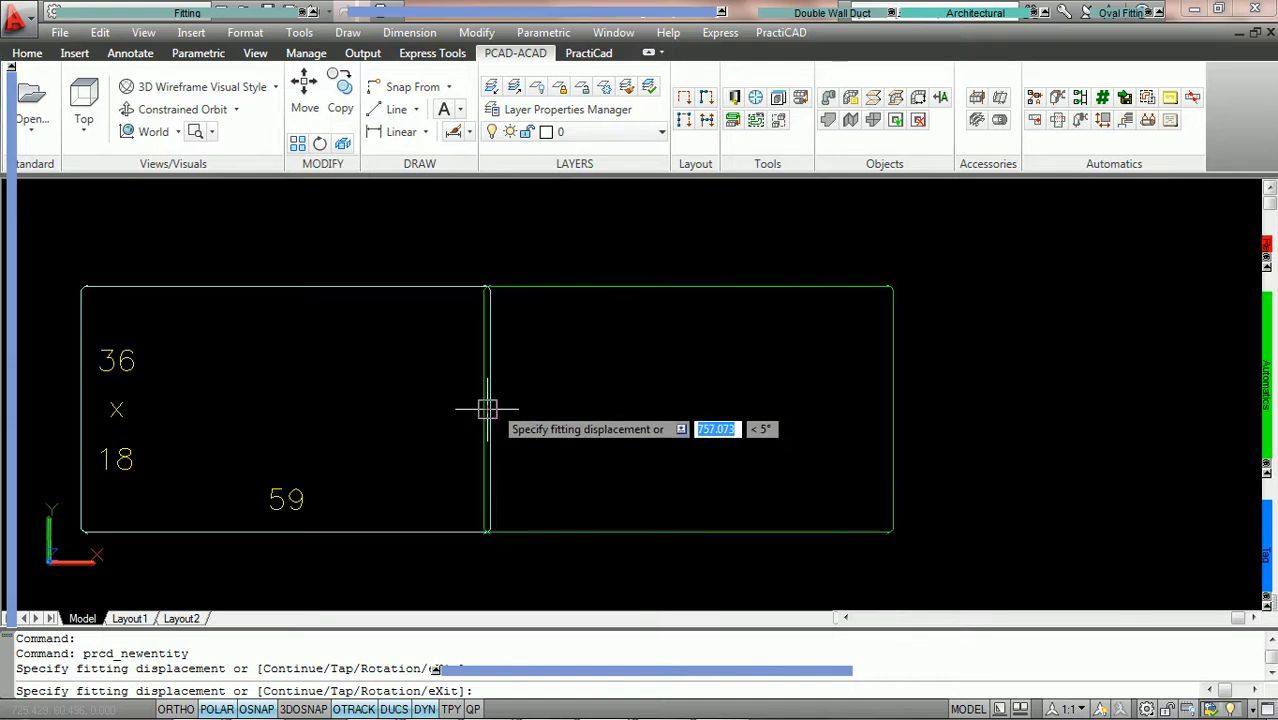
left_click(487, 409)
key("Return")
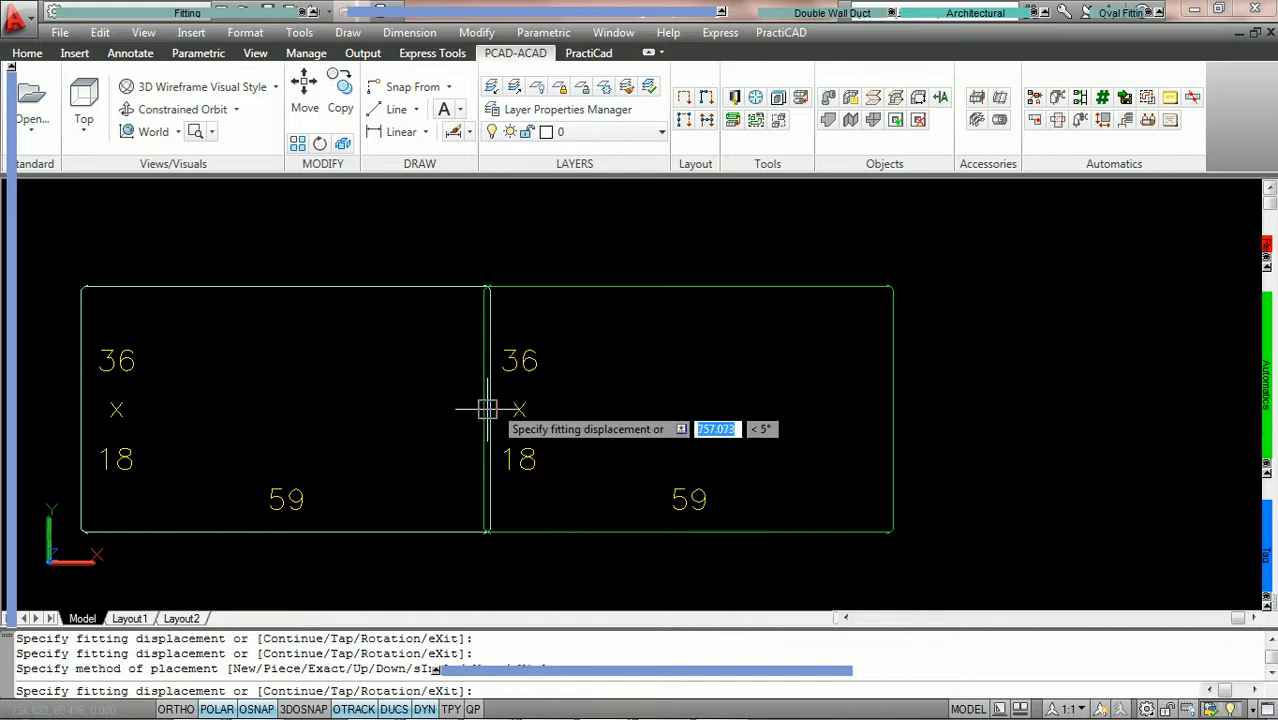
key("Escape")
- Set the second duct's Connector In (Rect) property to Raw edge
left_click(610, 278)
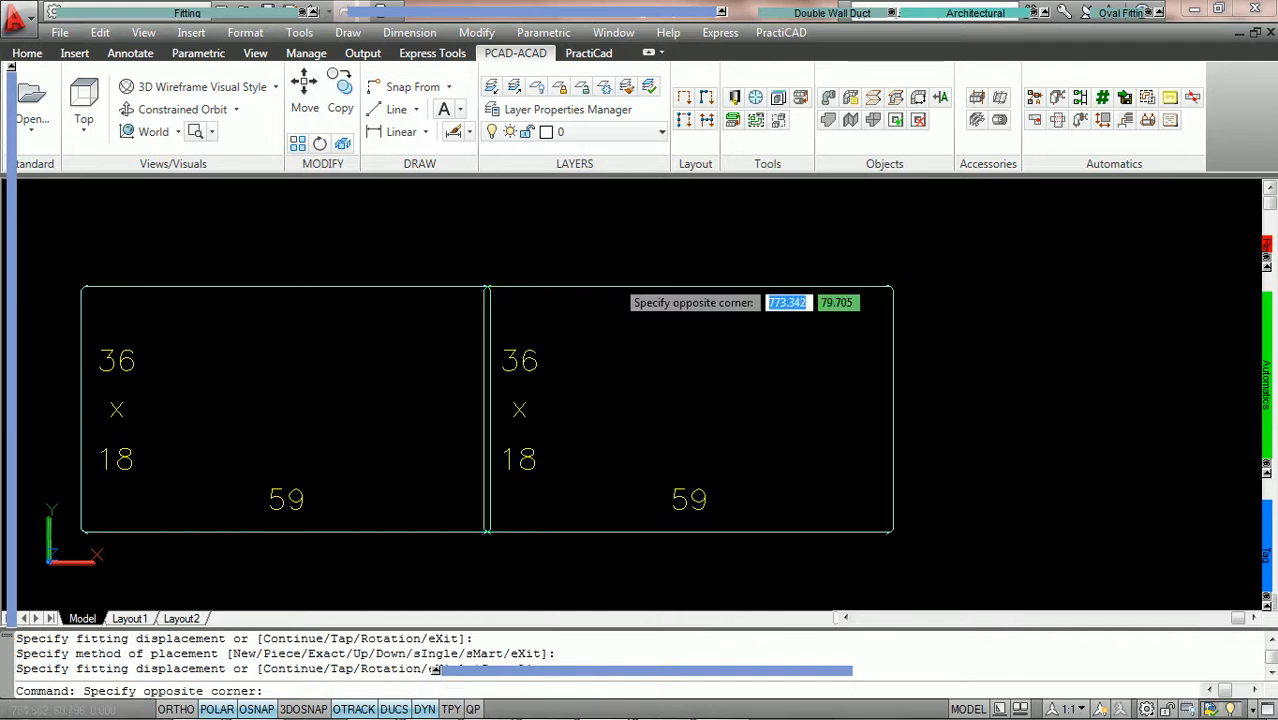
left_click(600, 290)
key("ctrl+1")
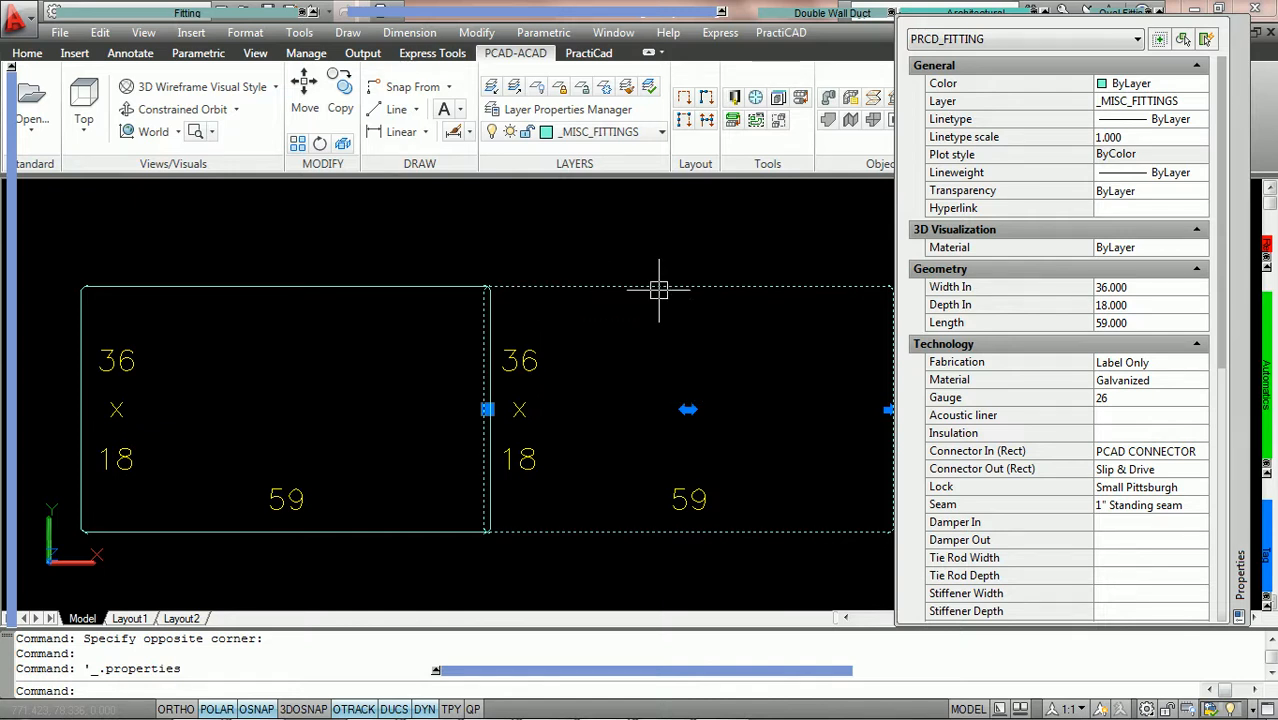
left_click(1190, 452)
left_click(1203, 453)
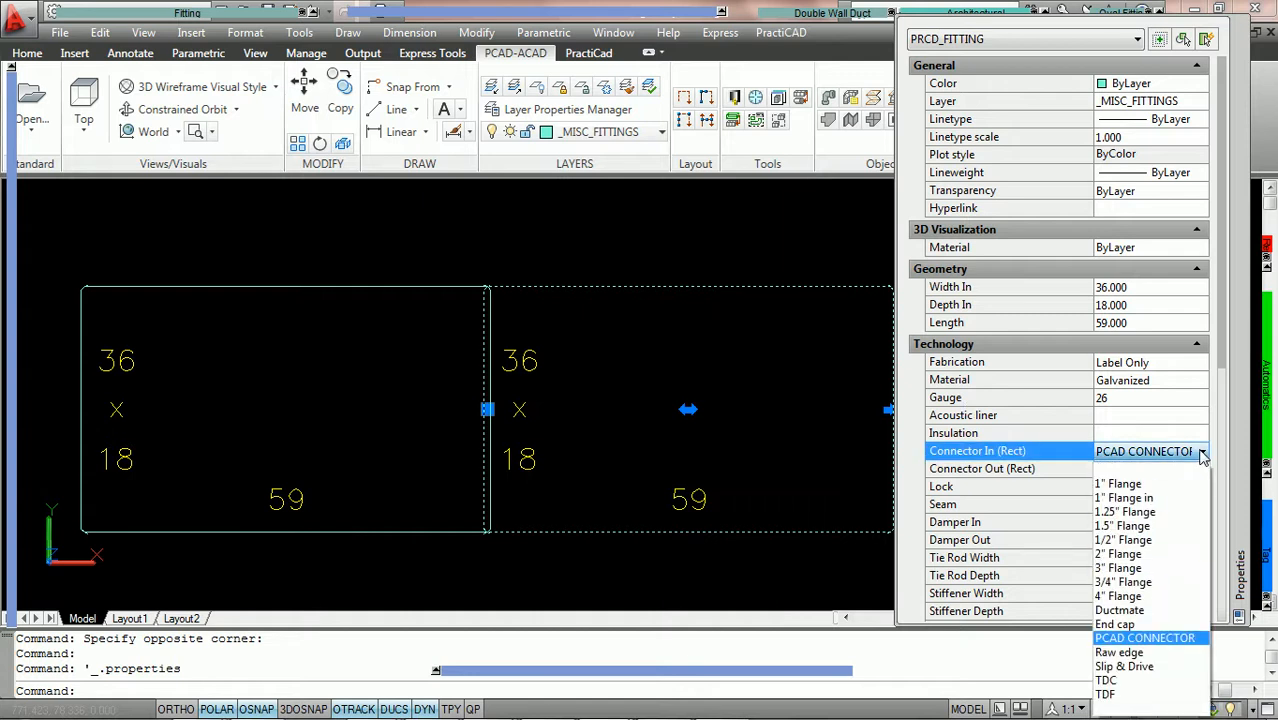
left_click(1155, 653)
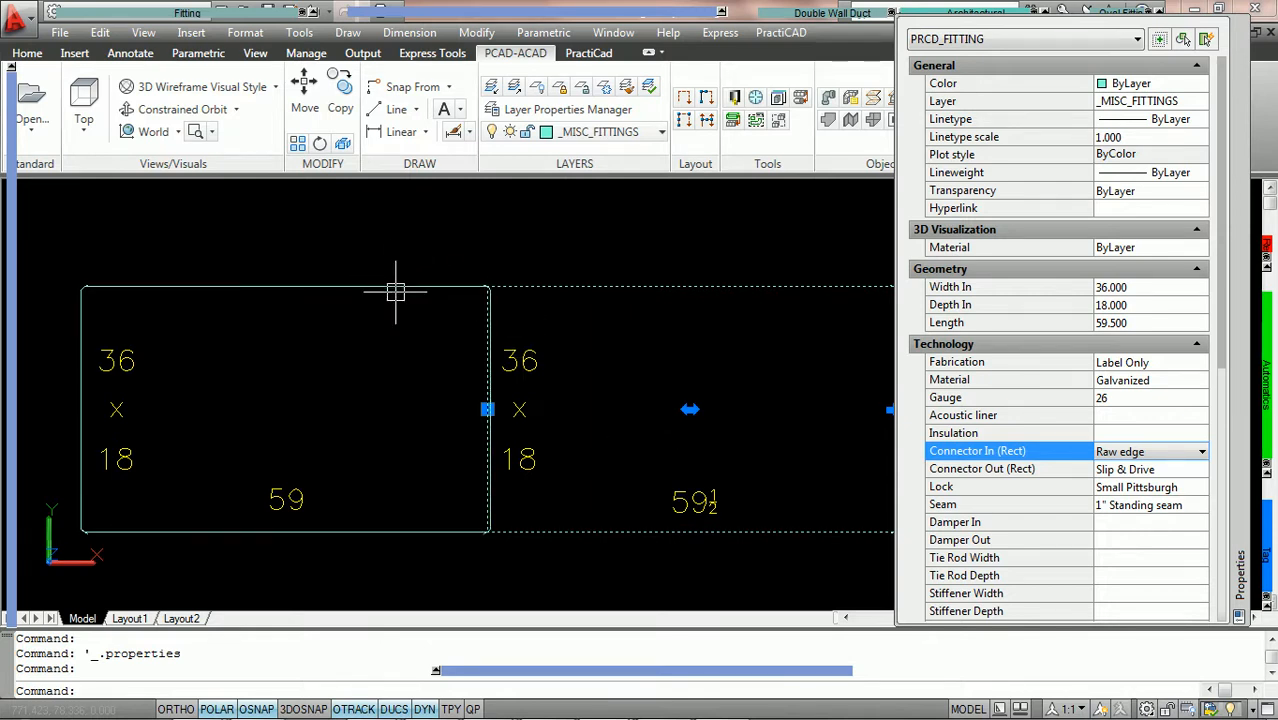
mouse_move(395, 292)
key("Escape")
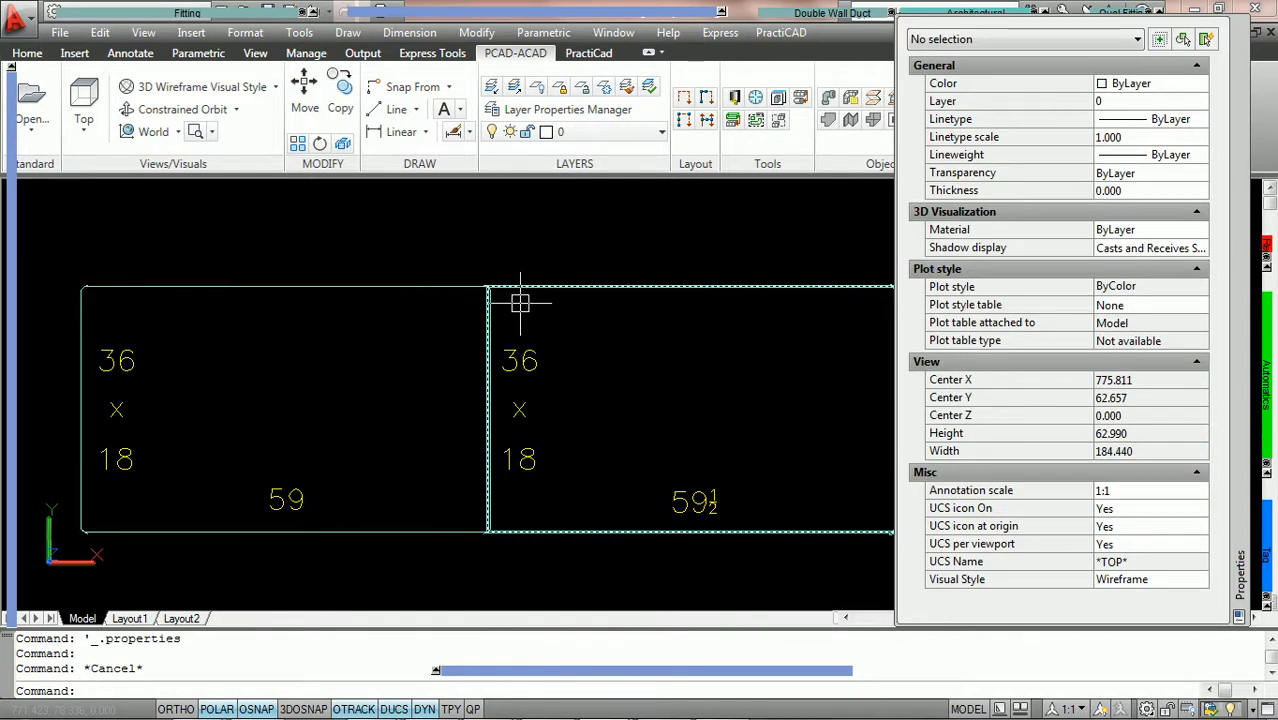
- Inspect the joint between the two ducts and run the automatic that marks open duct ends on both pieces
scroll(518, 300, "up", 5)
scroll(459, 300, "up", 3)
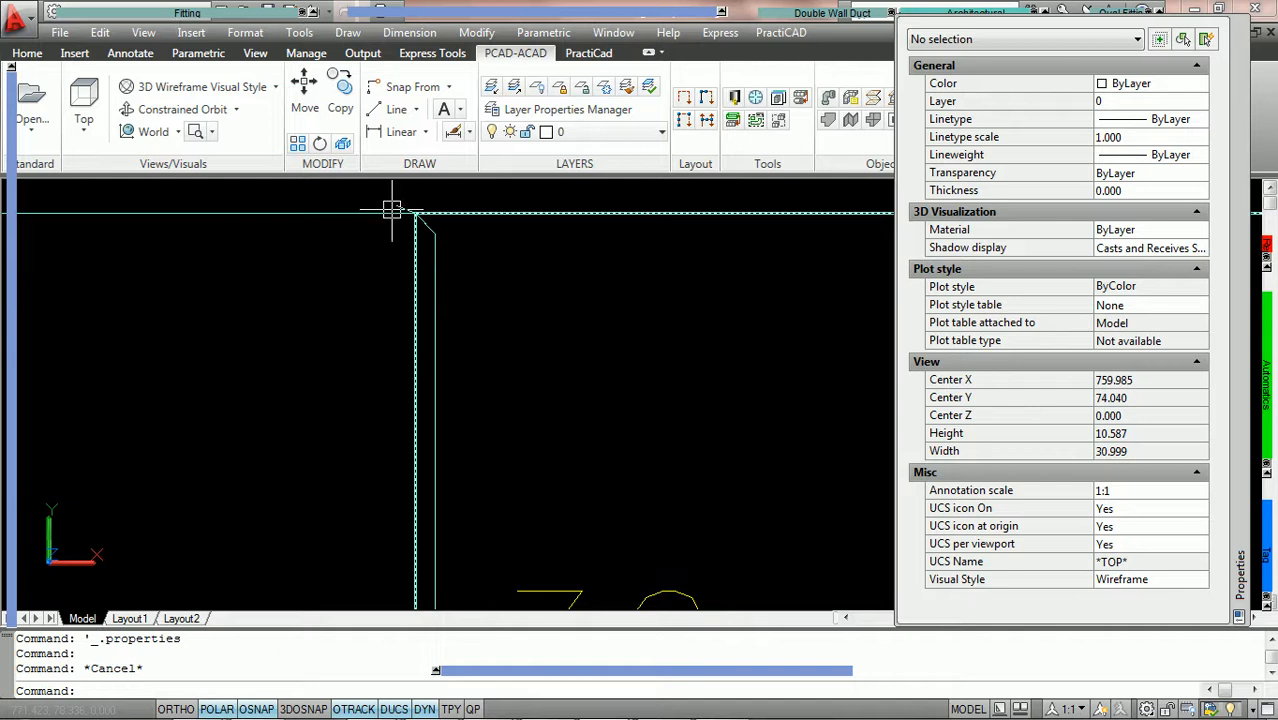
scroll(416, 215, "down", 8)
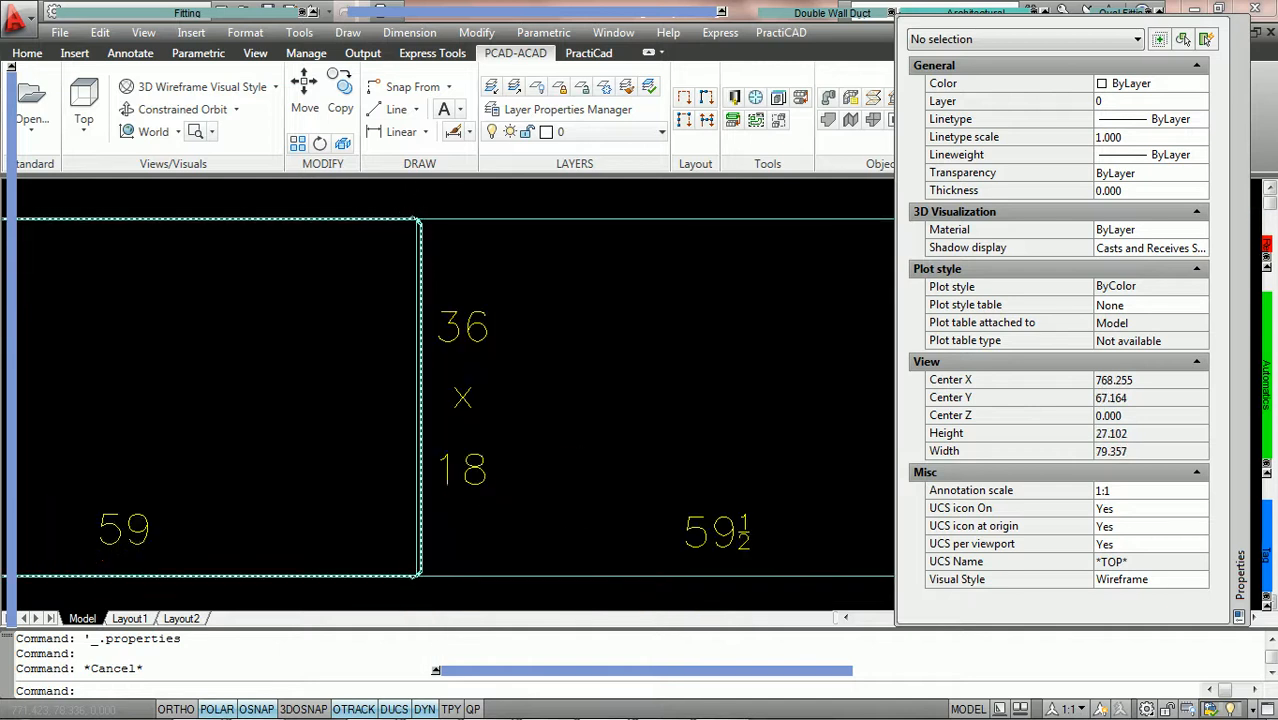
key("Escape")
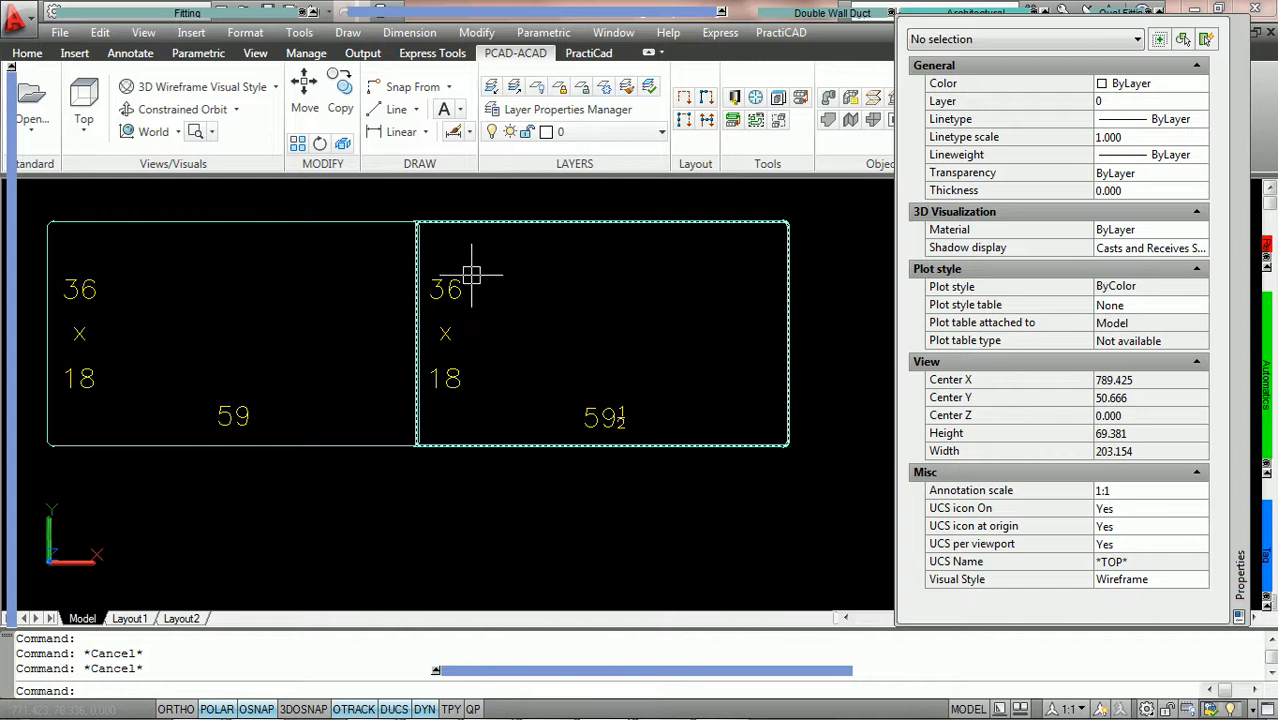
scroll(471, 277, "up", 2)
scroll(476, 277, "down", 3)
scroll(474, 277, "down", 2)
left_click(556, 437)
left_click(355, 217)
mouse_move(1255, 430)
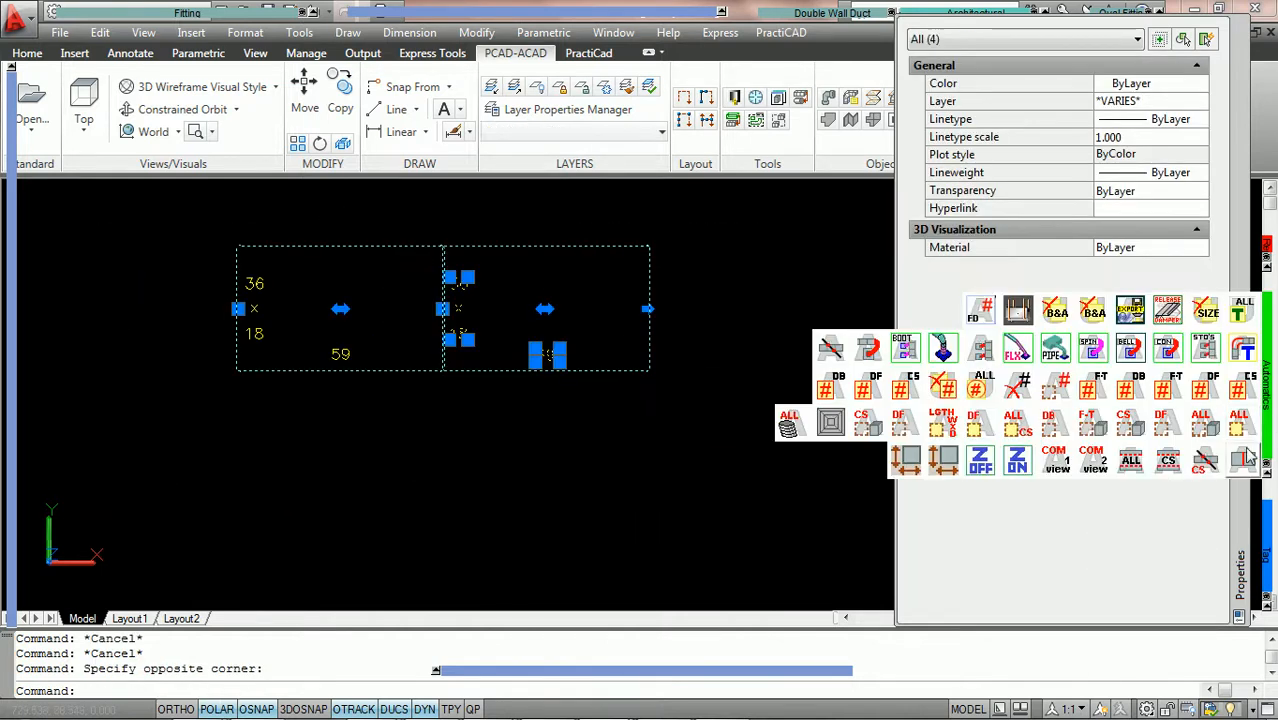
left_click(1246, 459)
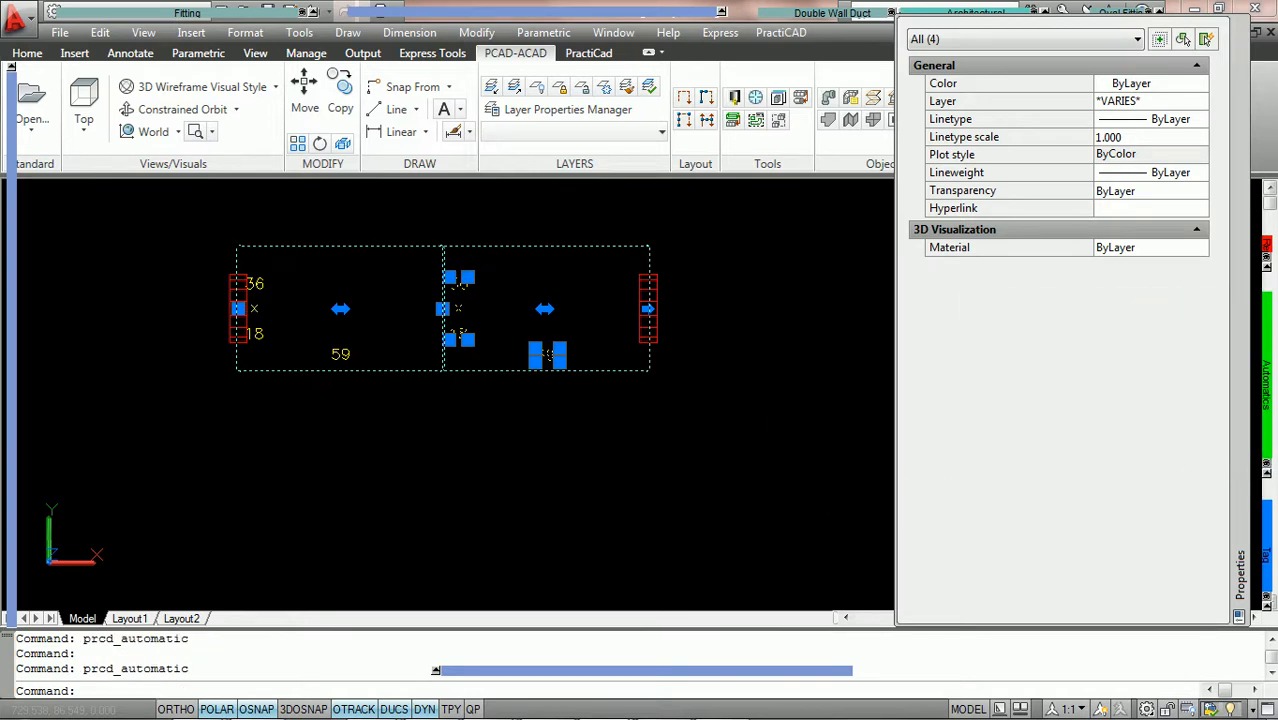
key("Escape")
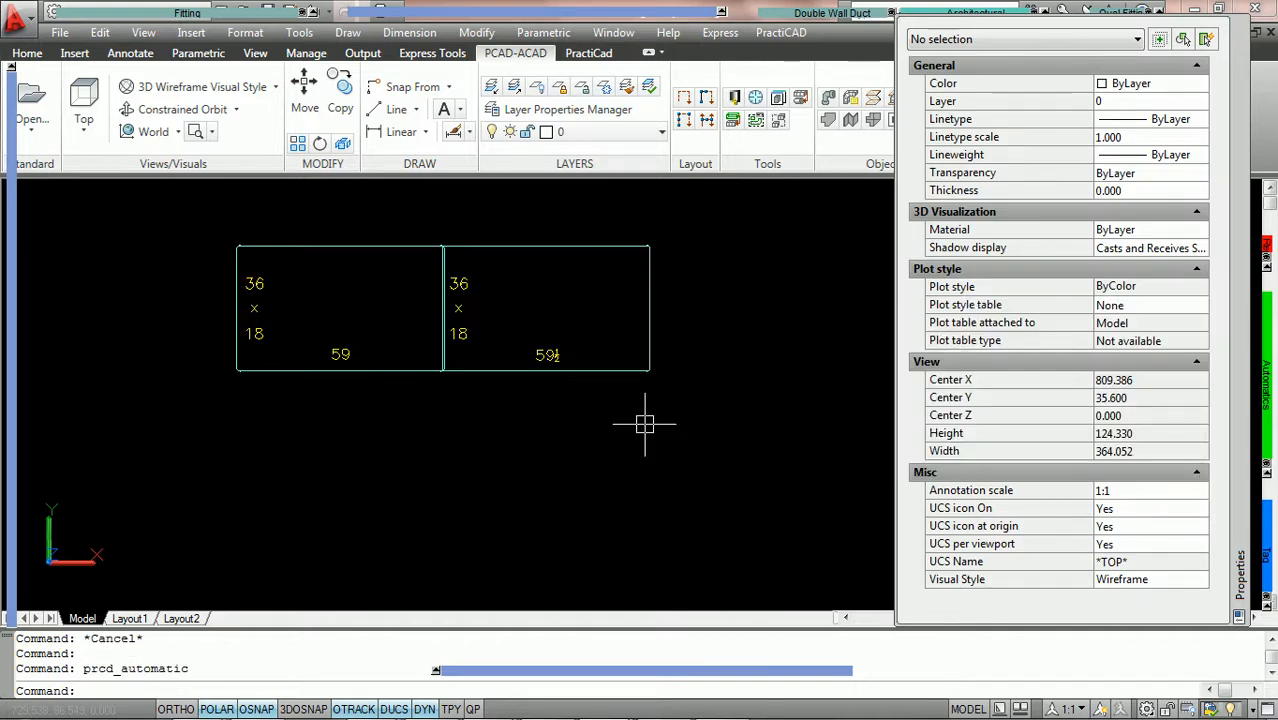
- Set the second duct's Connector In (Rect) to TDC and check the connector properties of the first duct
scroll(543, 245, "up", 3)
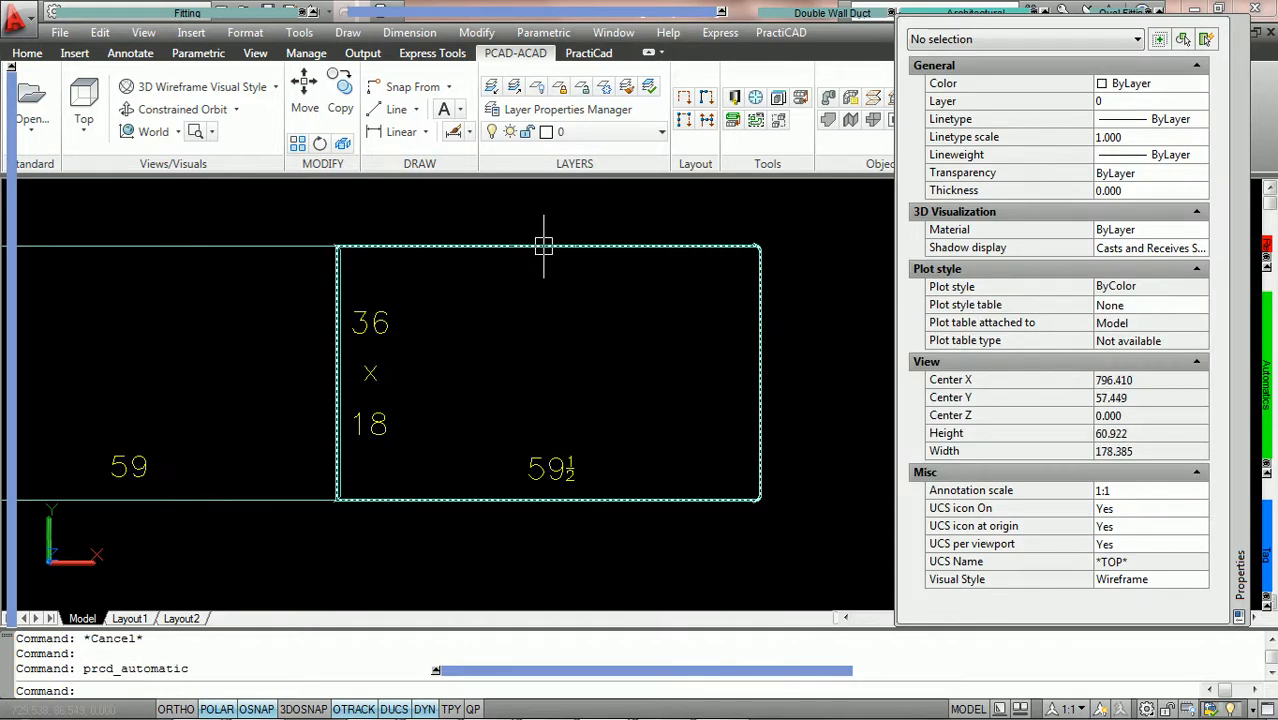
left_click(543, 245)
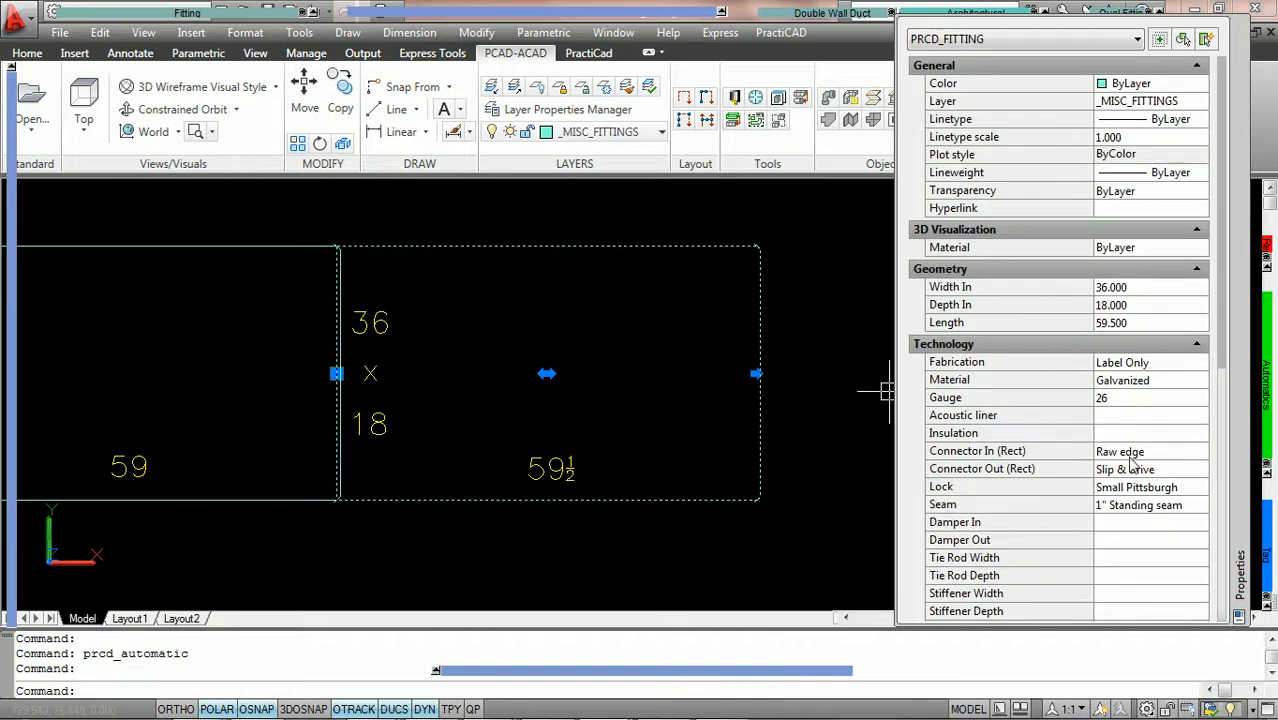
double_click(1185, 455)
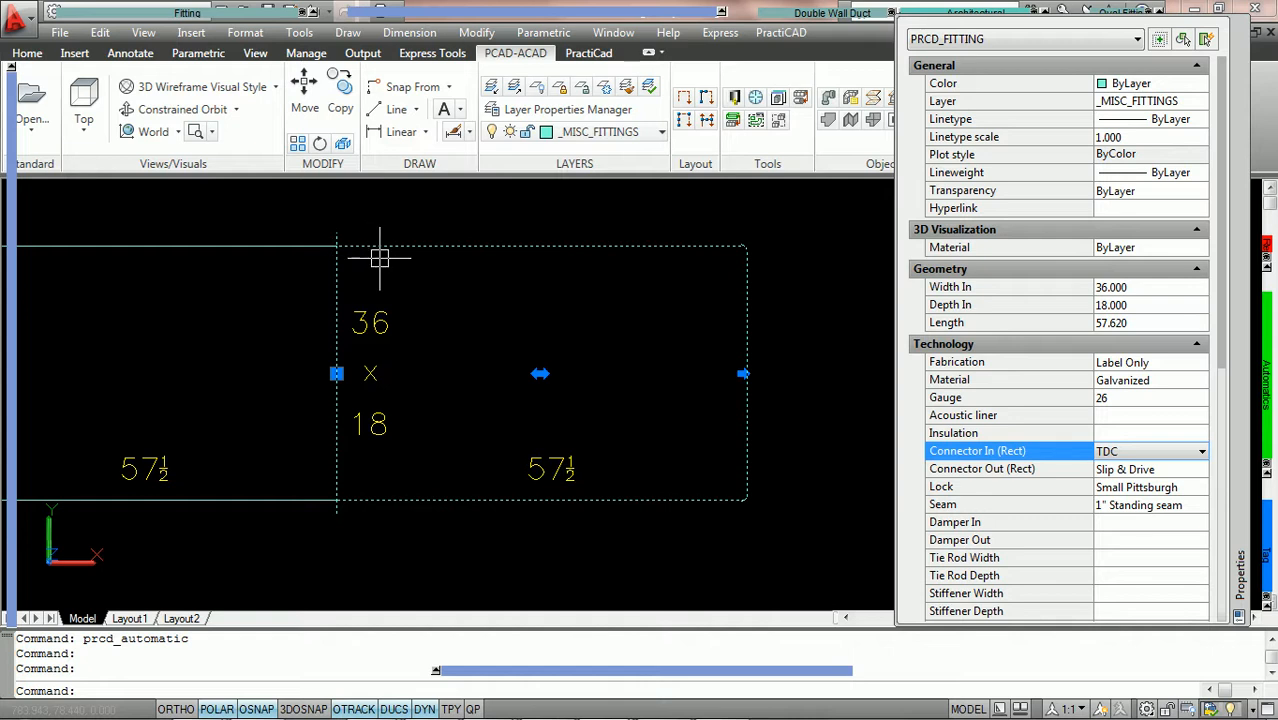
key("Escape")
left_click(258, 246)
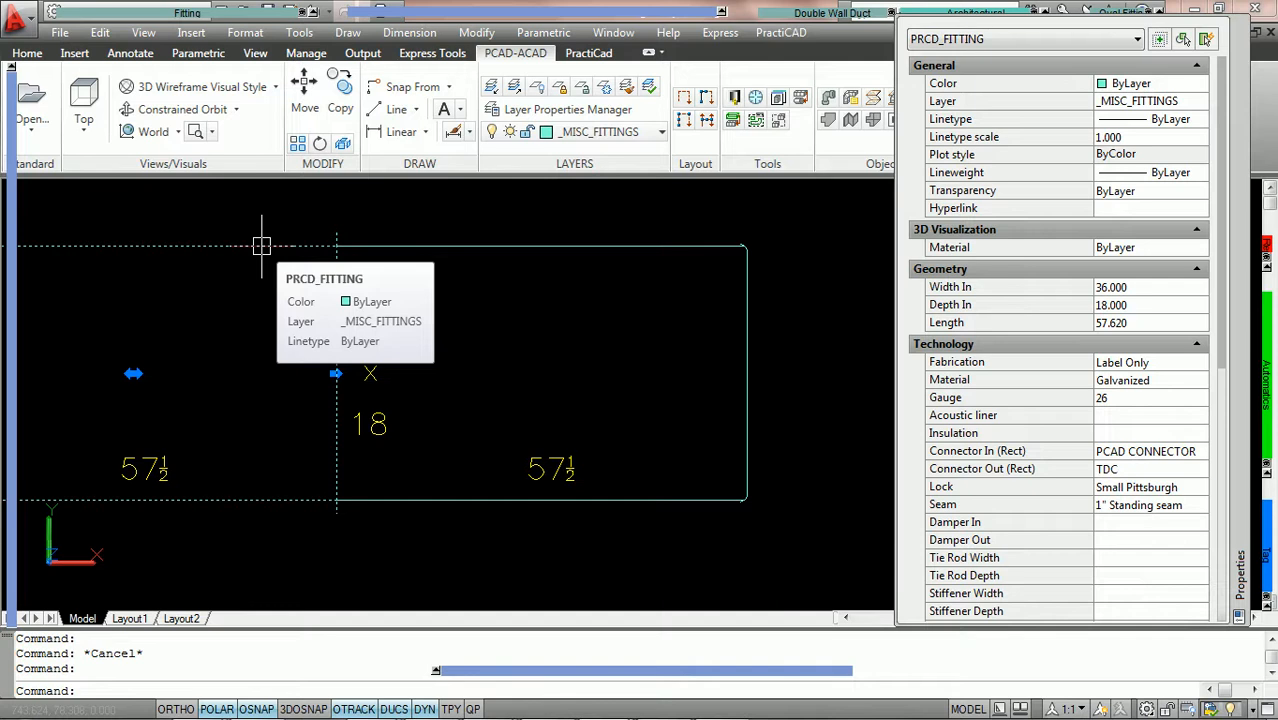
scroll(593, 237, "down", 2)
key("Escape")
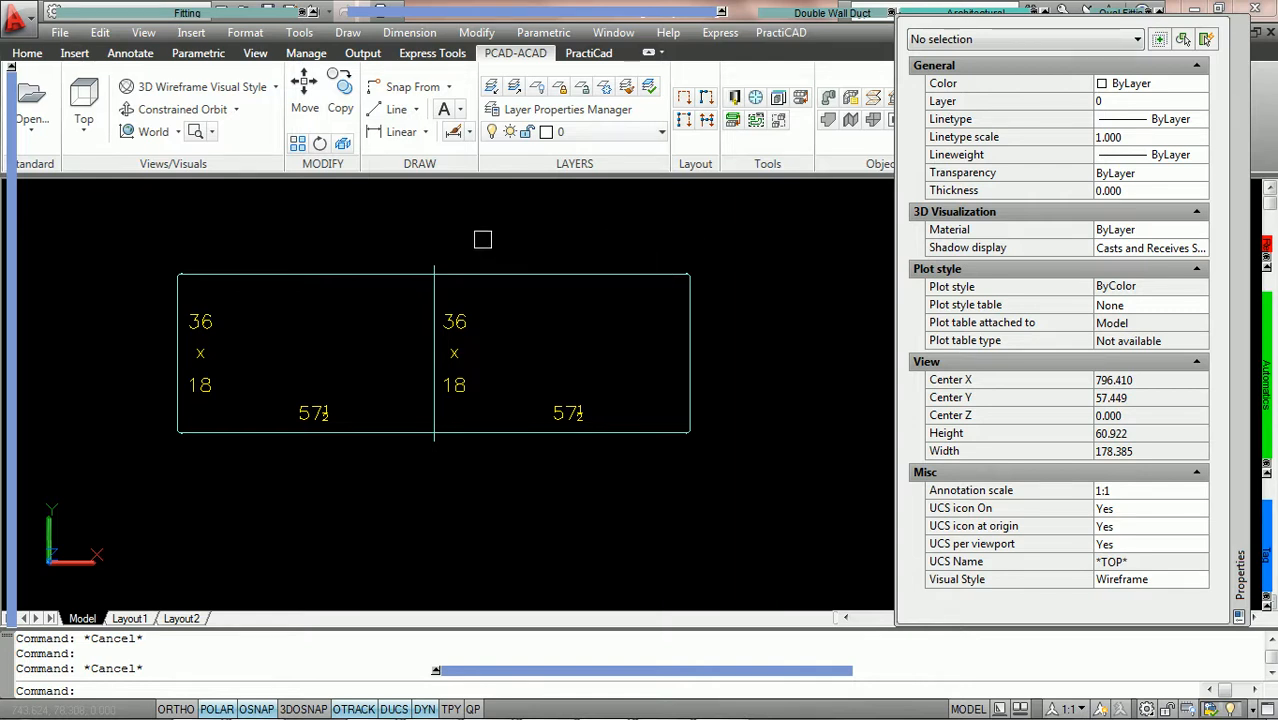
- Reopen the PractiCAD library and examine the Slip & Drive rectangular connector's Appearance with its preview rotated to a 3D view
left_click(735, 98)
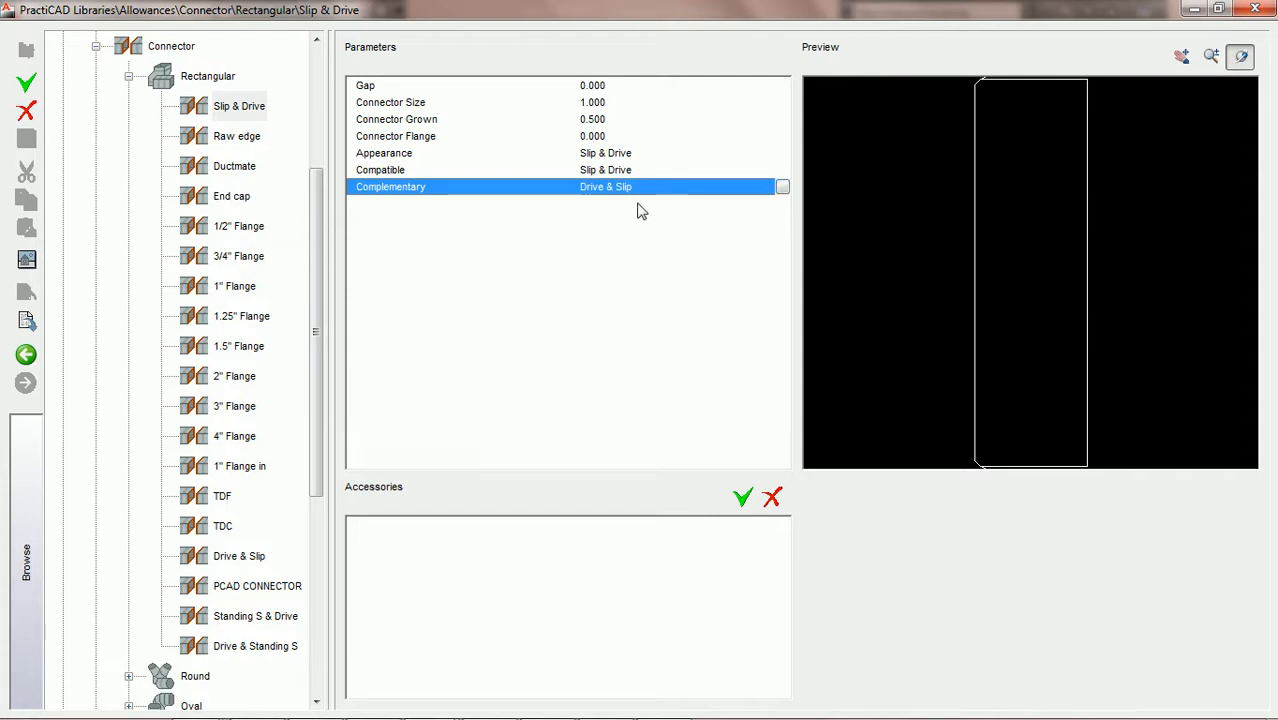
left_click(243, 108)
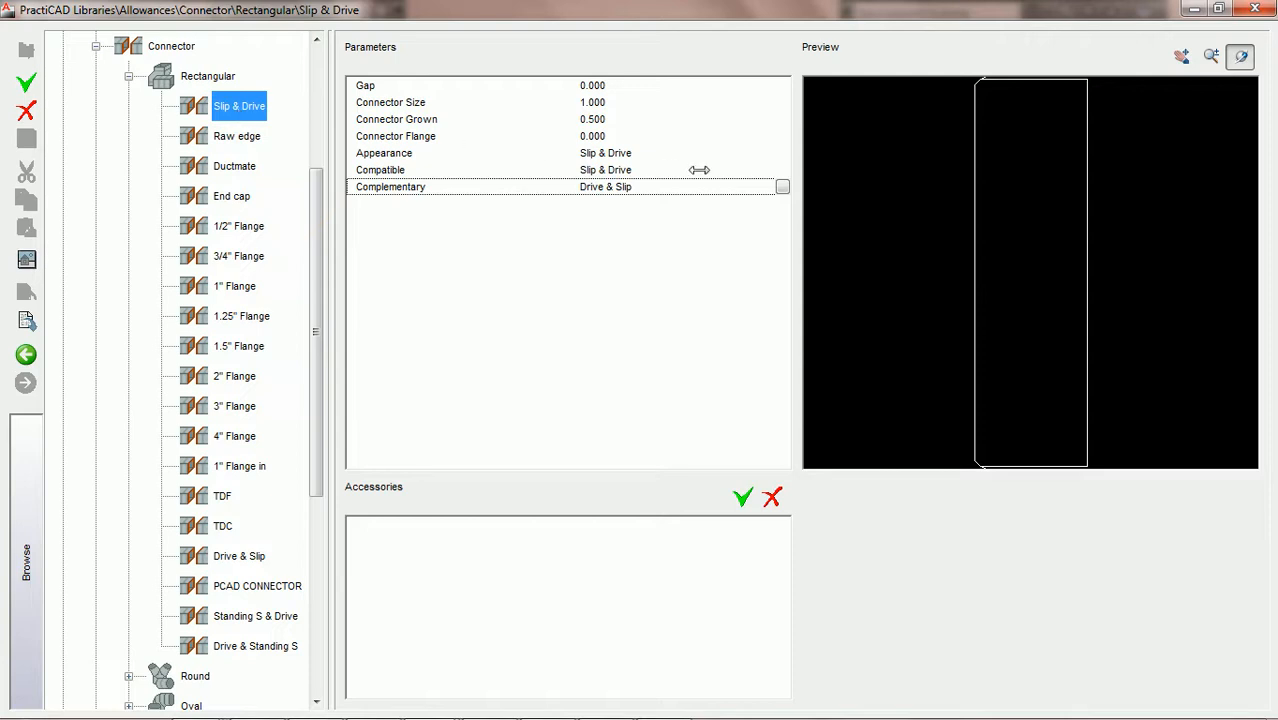
left_click(624, 156)
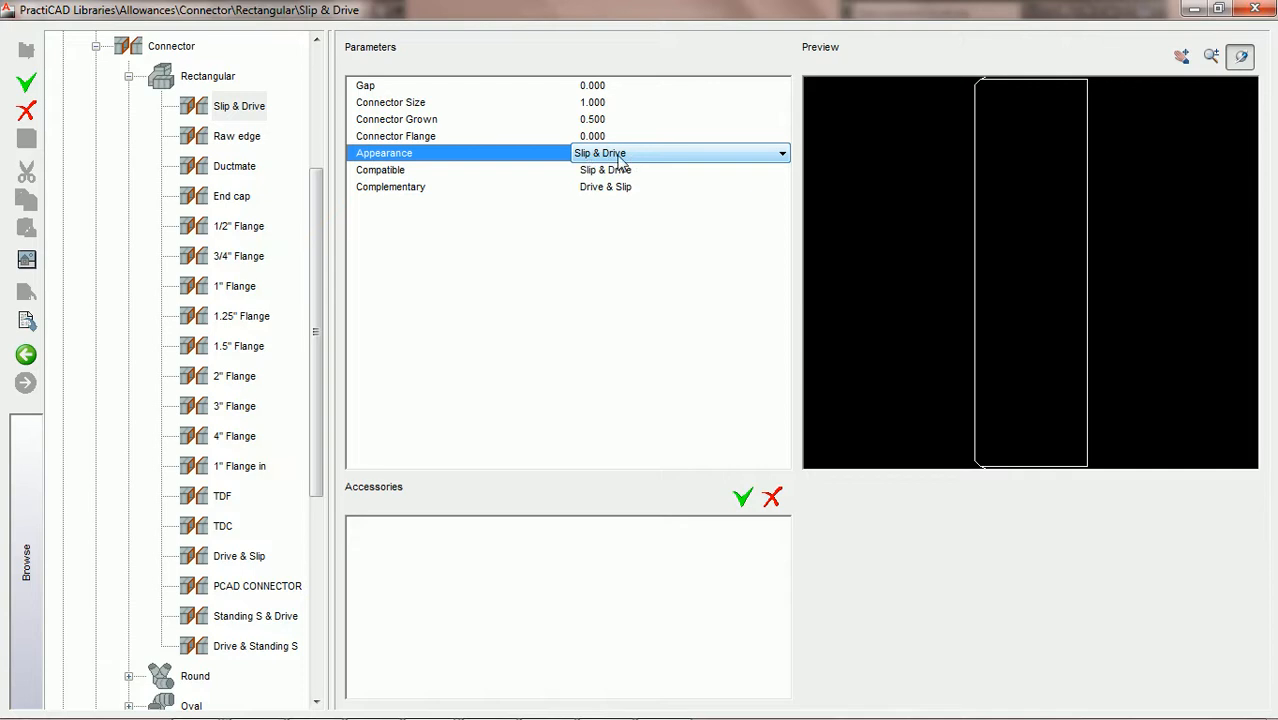
left_click_drag(1036, 362, 956, 245)
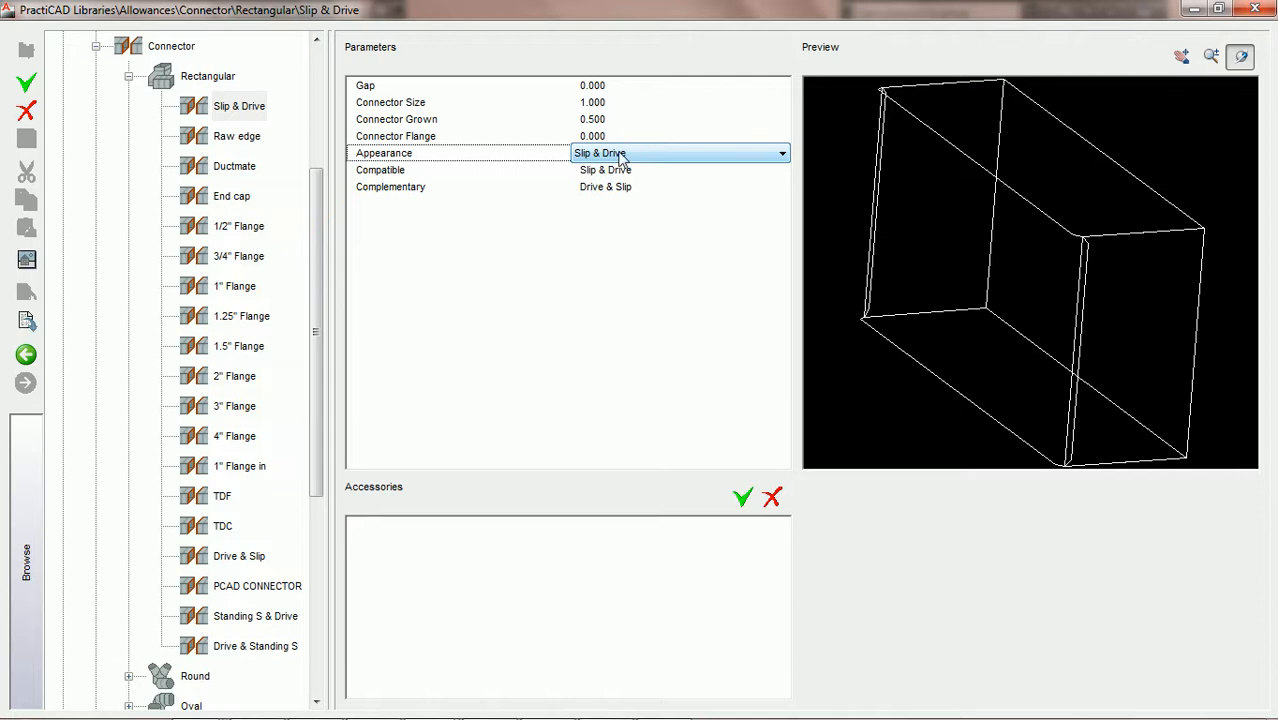
- Switch the Slip & Drive connector's Appearance to Drive & Slip to compare the preview, and restore it to Slip & Drive
left_click_drag(965, 220, 962, 234)
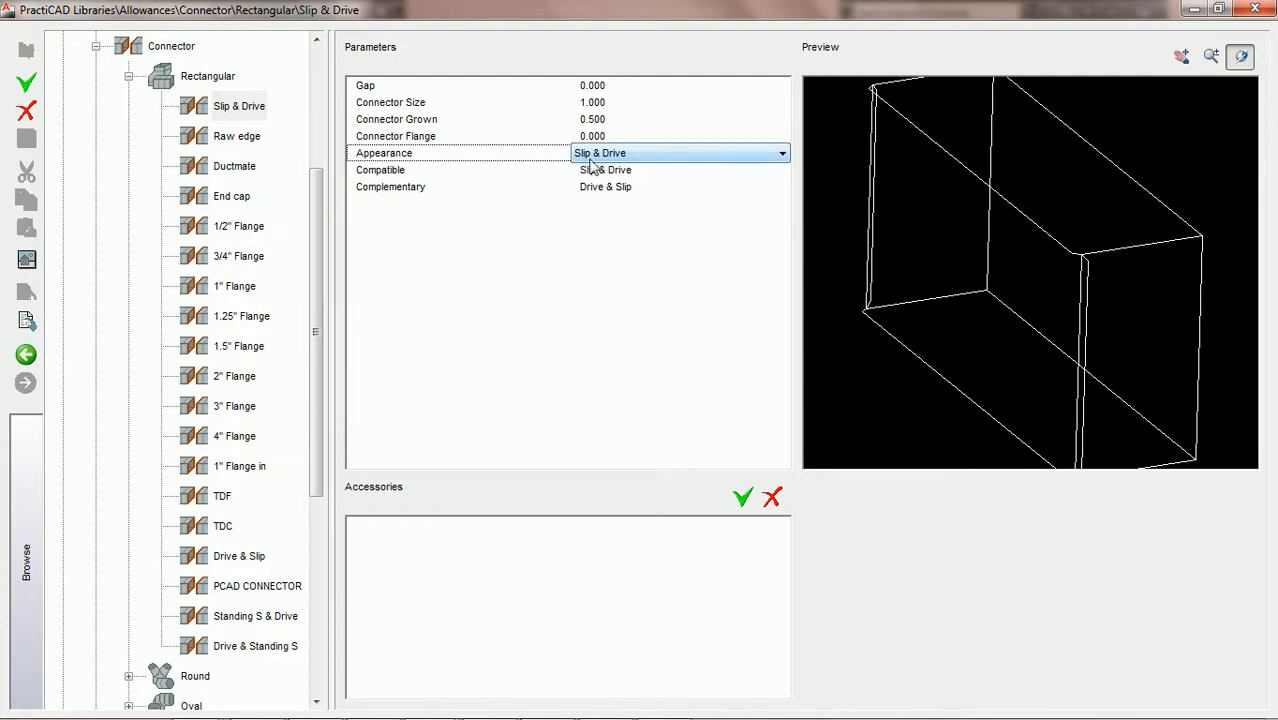
left_click(656, 160)
left_click(623, 212)
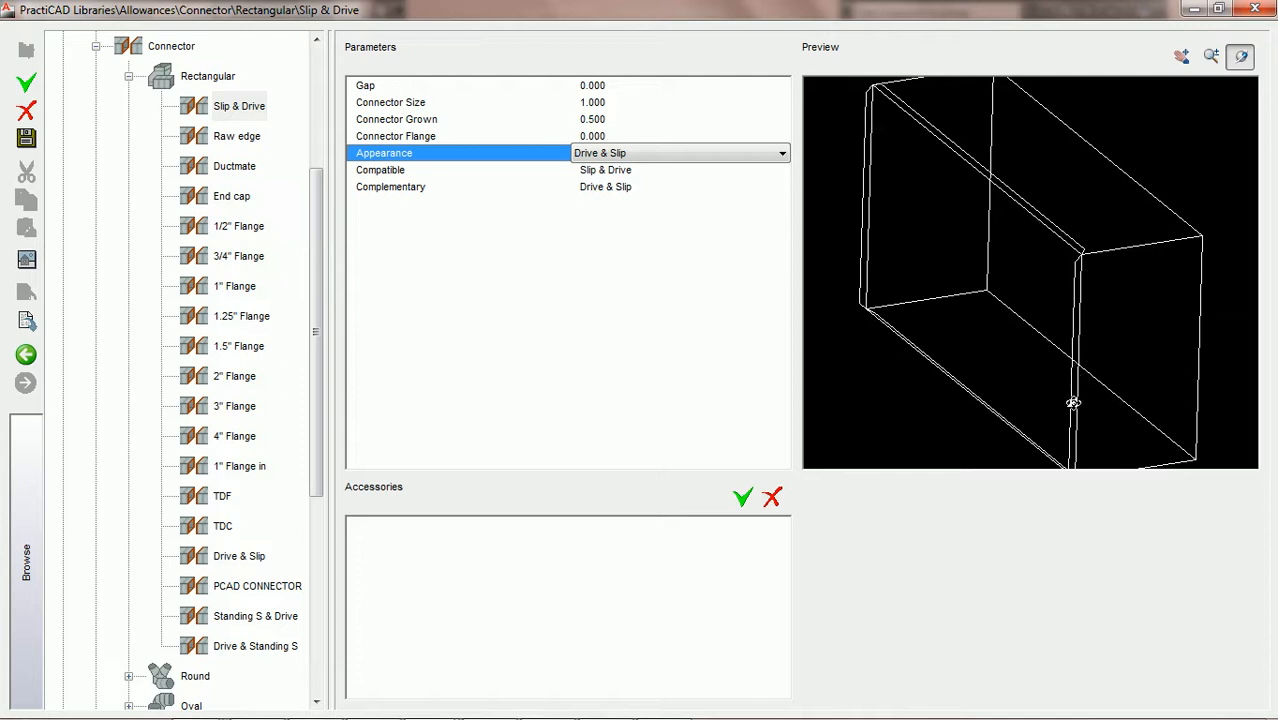
left_click(653, 151)
left_click(651, 197)
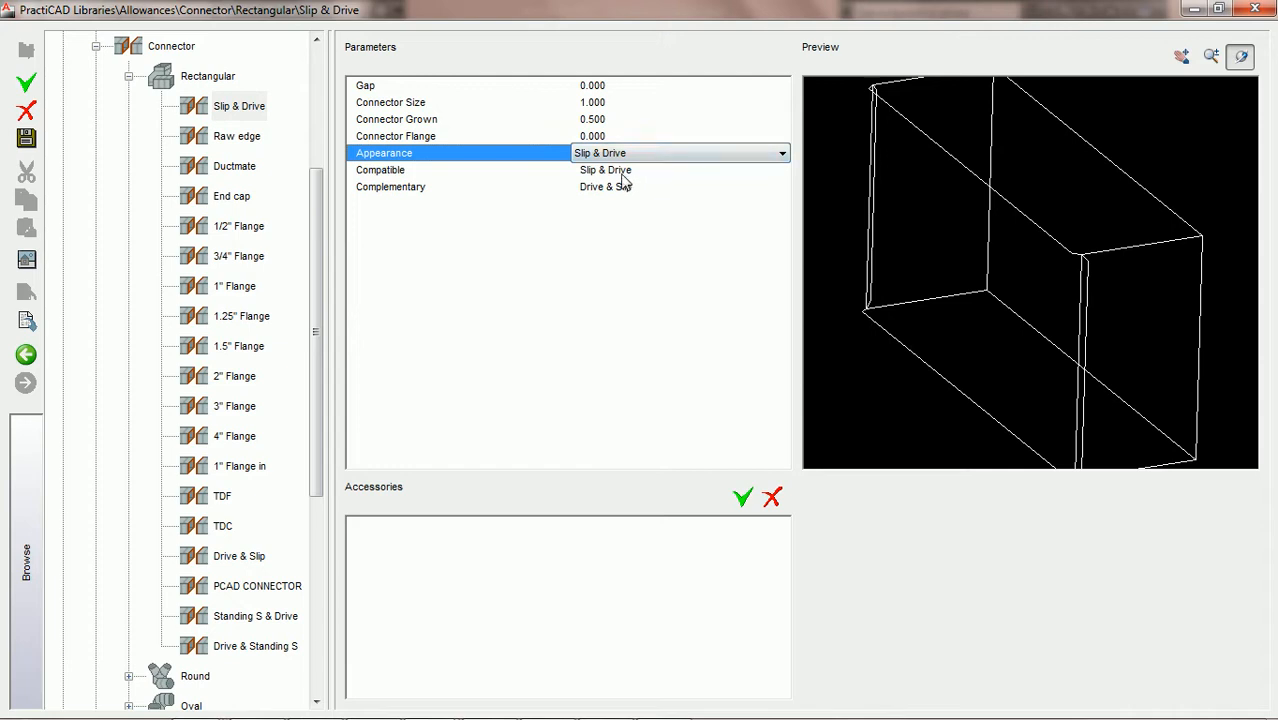
- Review the Slip & Drive connector's Compatible and Complementary settings, accept Drive & Slip with Depth orientation as complementary, and save the changes
left_click(621, 173)
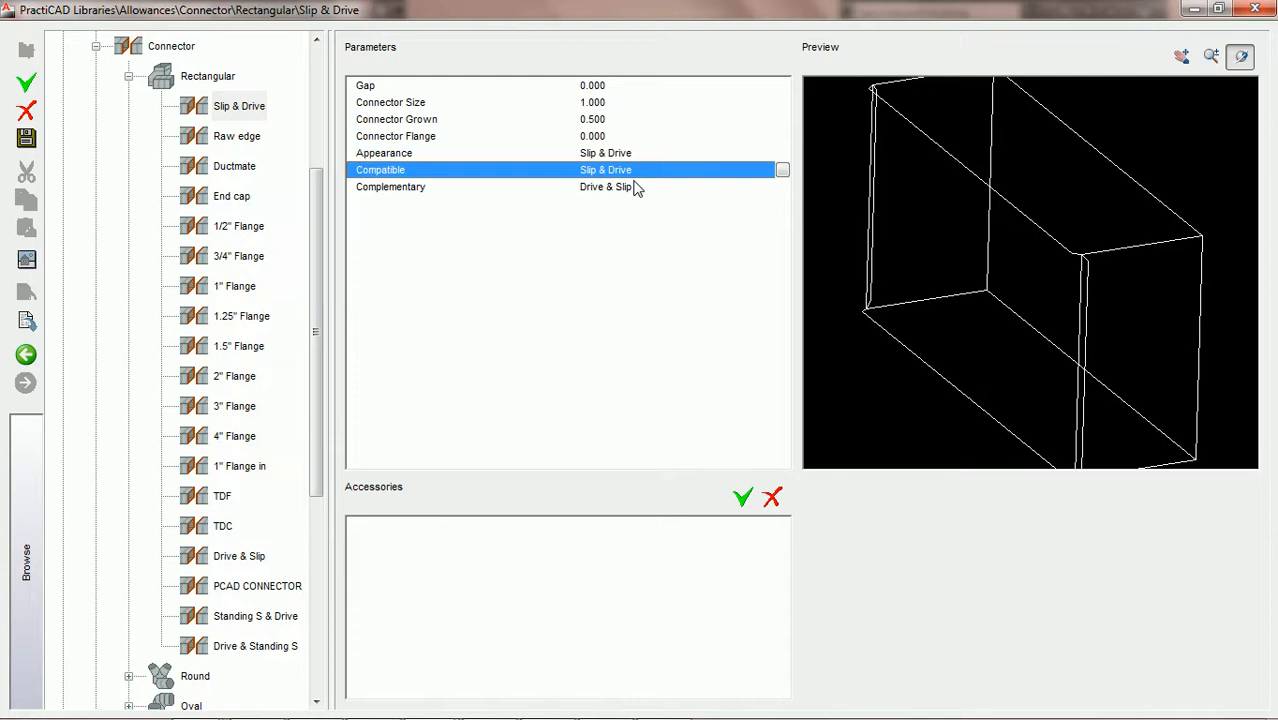
left_click(632, 189)
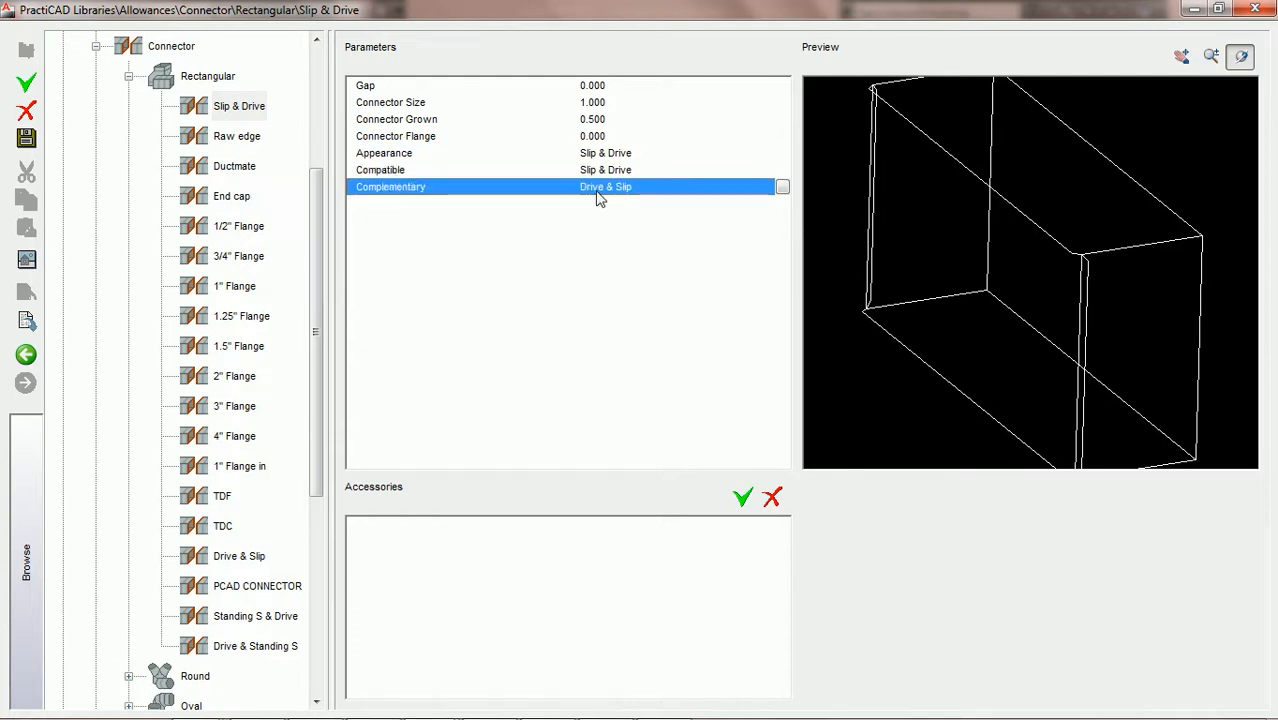
left_click(238, 108)
left_click(648, 192)
left_click(783, 189)
left_click_drag(690, 300, 649, 298)
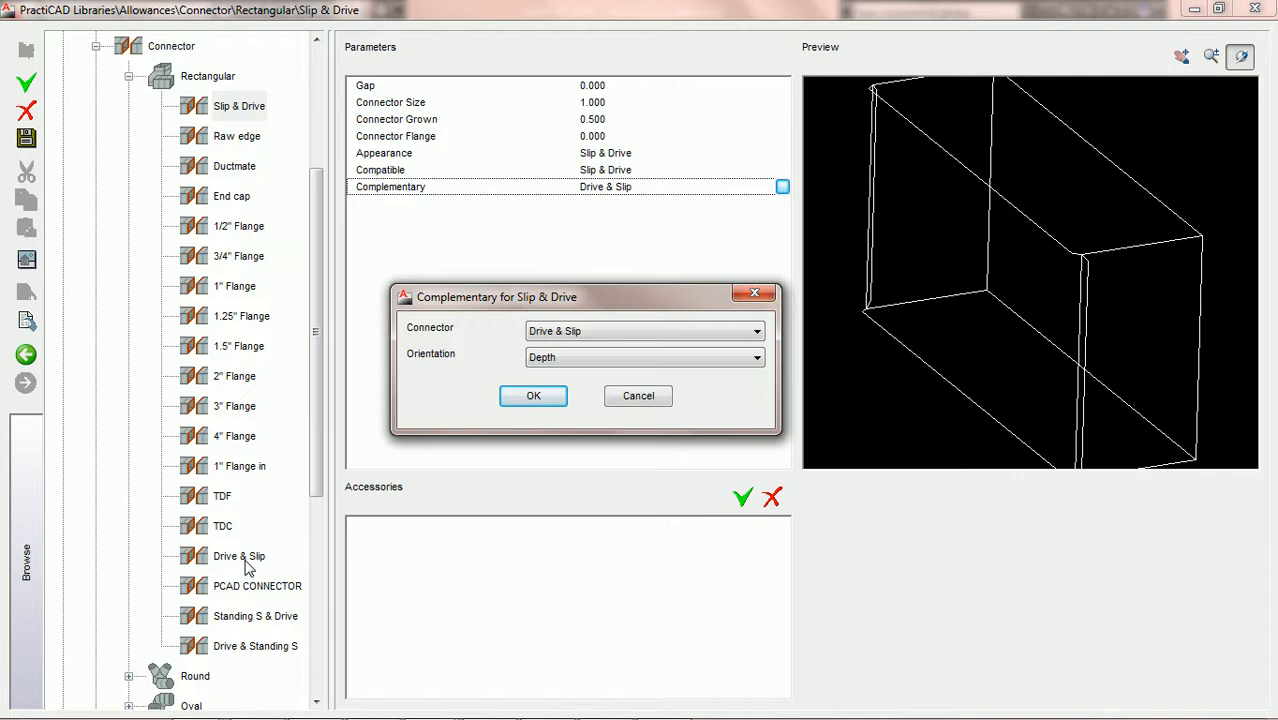
left_click(528, 399)
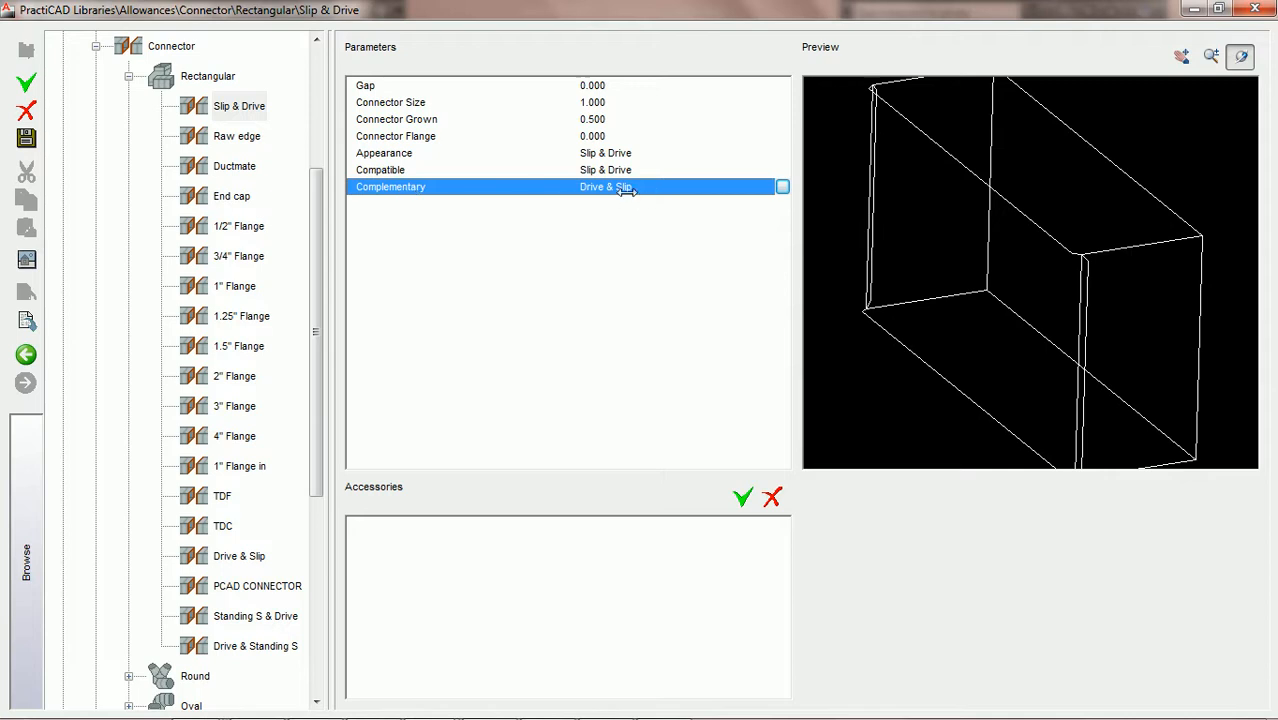
left_click(242, 557)
left_click(597, 411)
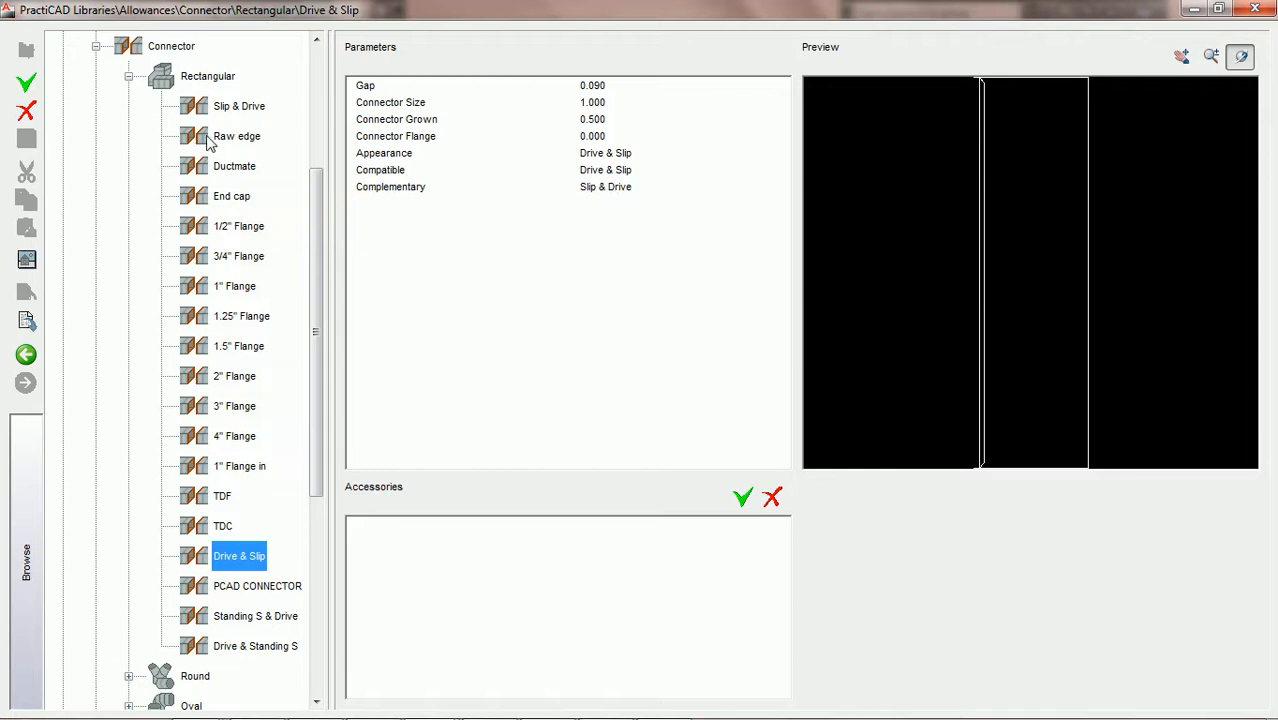
- Examine the complementary orientation options for Slip & Drive, keep Drive & Slip with Depth selected, and save the connector
left_click(244, 107)
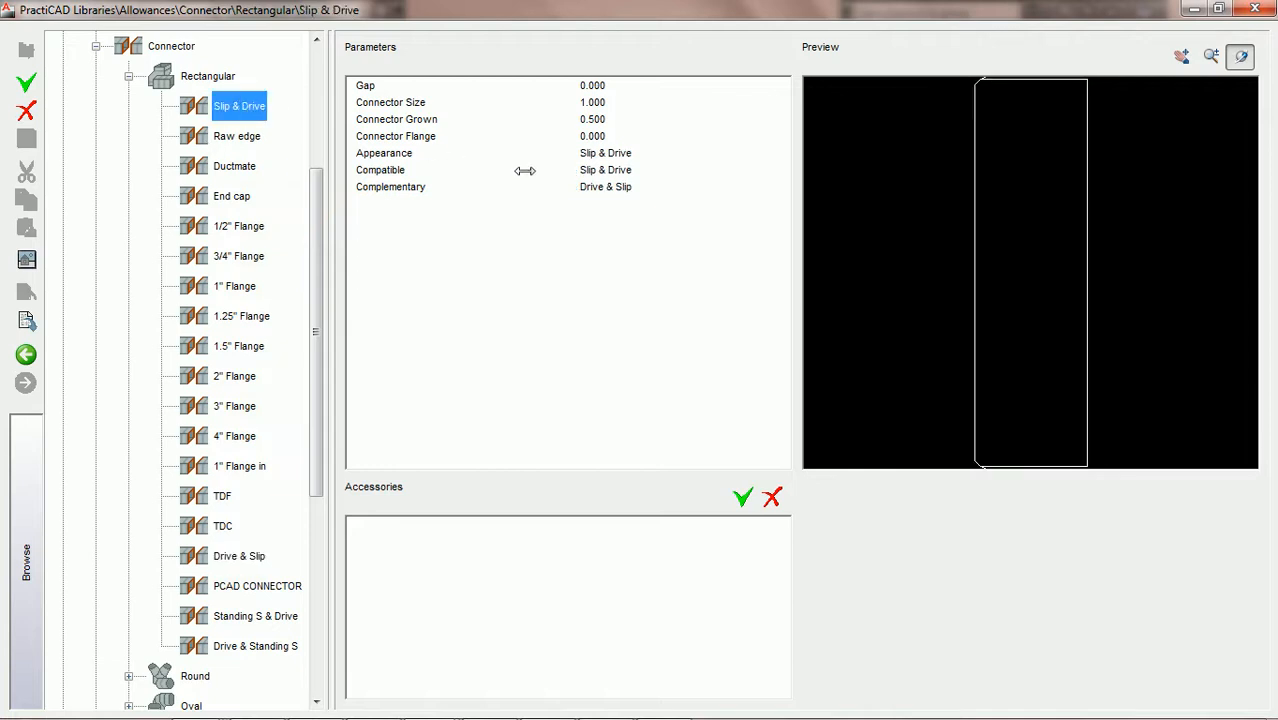
left_click(612, 188)
left_click(782, 188)
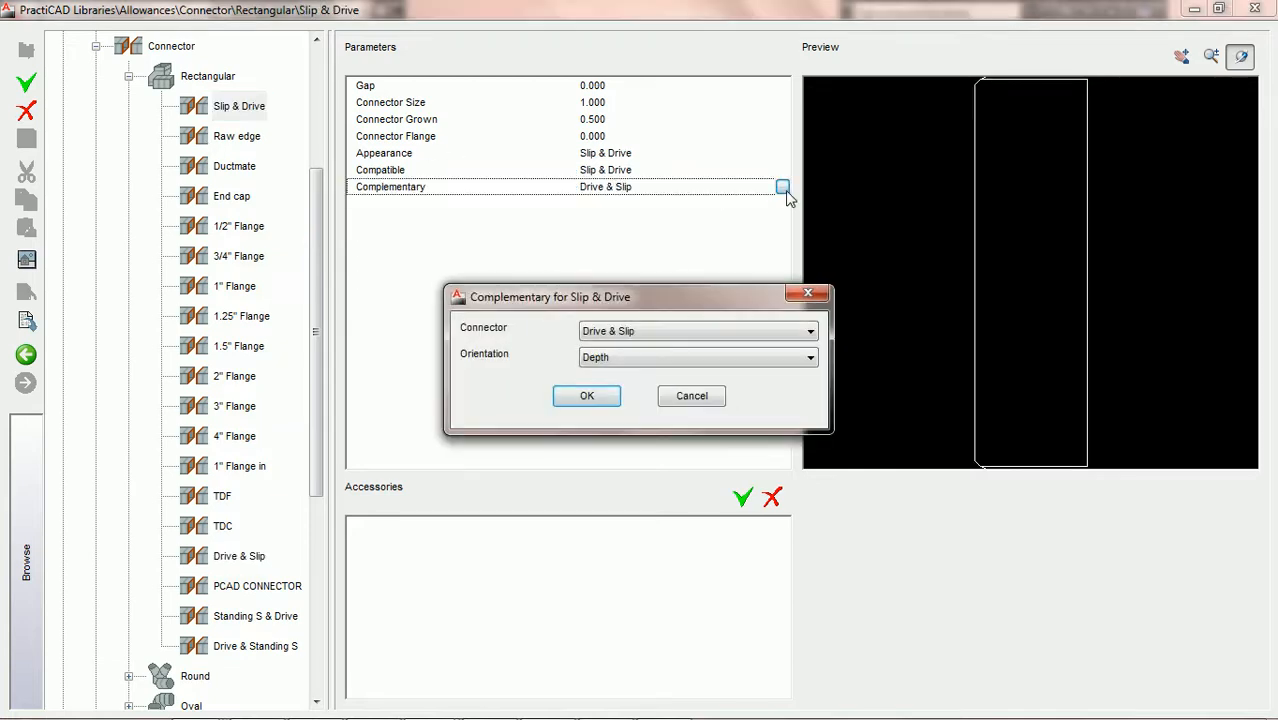
left_click_drag(566, 292, 537, 313)
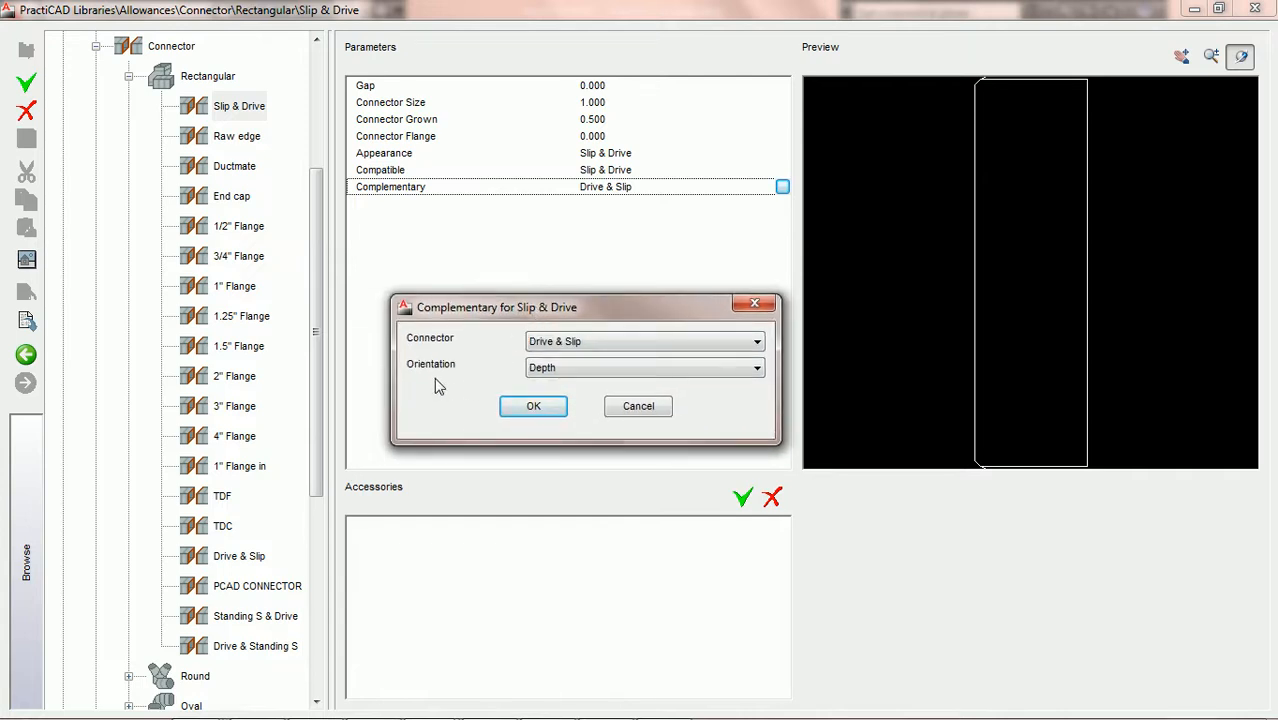
left_click(613, 370)
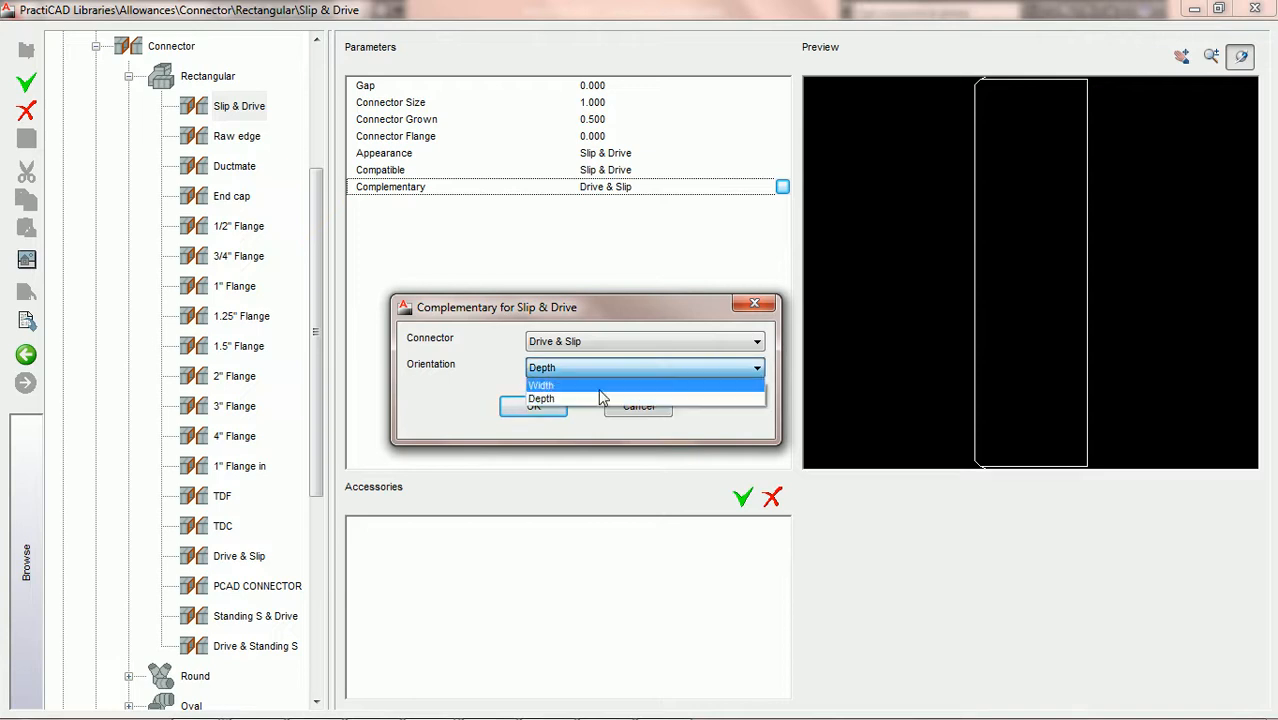
left_click(594, 398)
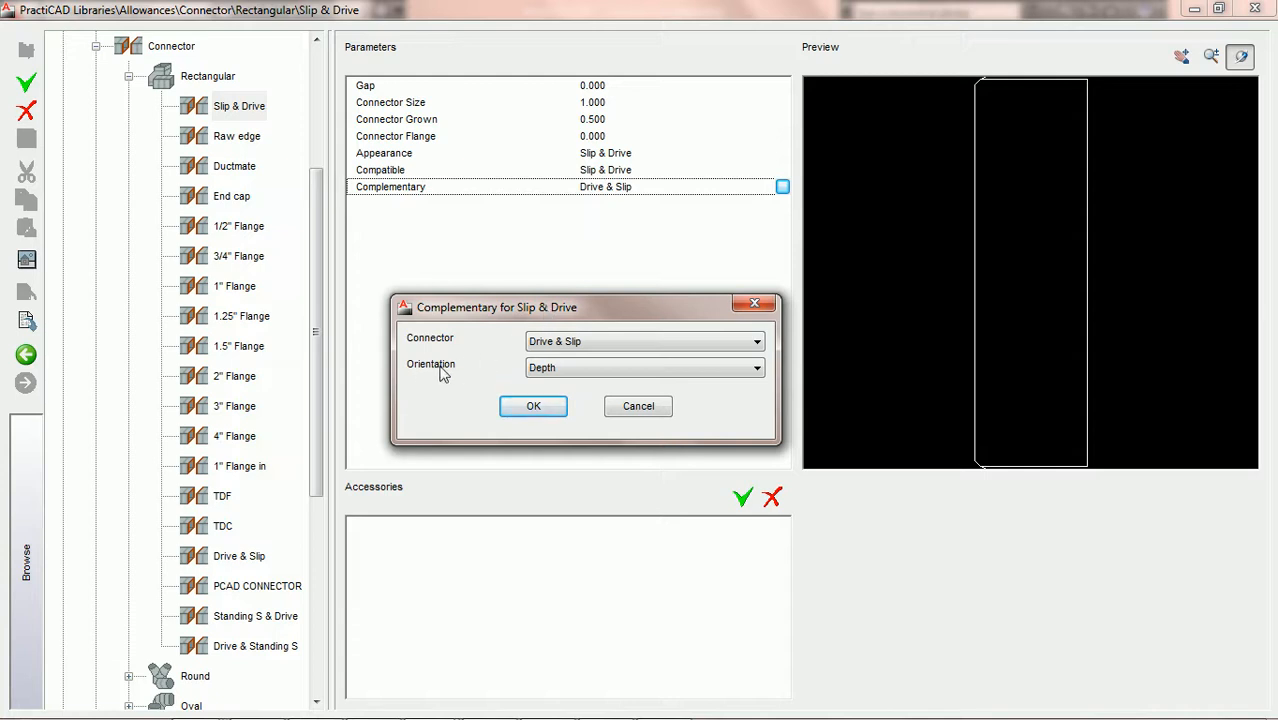
left_click(549, 370)
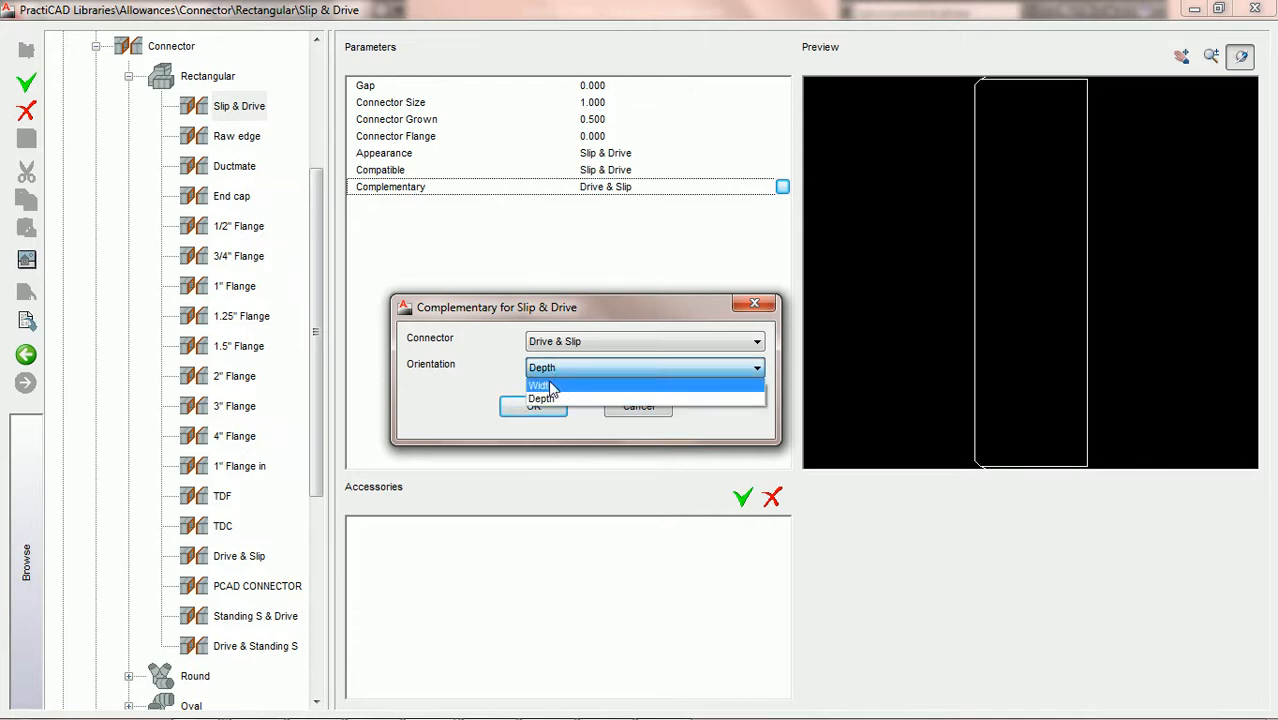
left_click(545, 399)
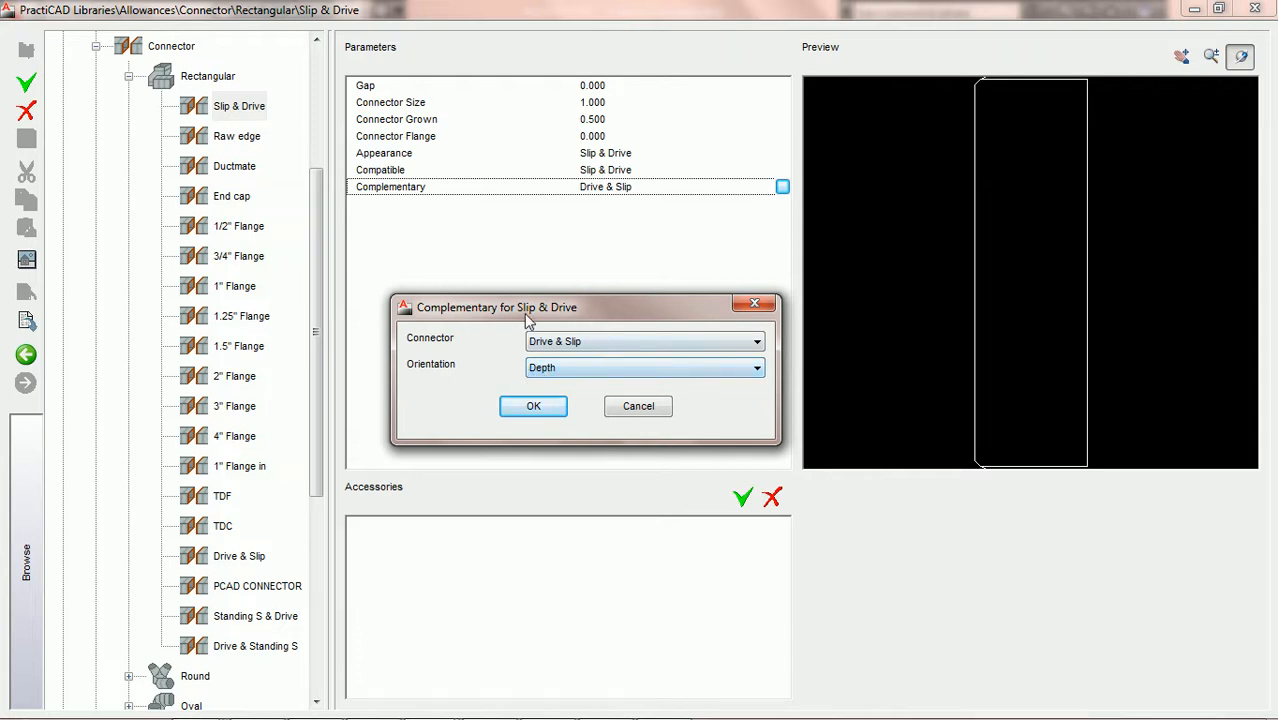
left_click(535, 408)
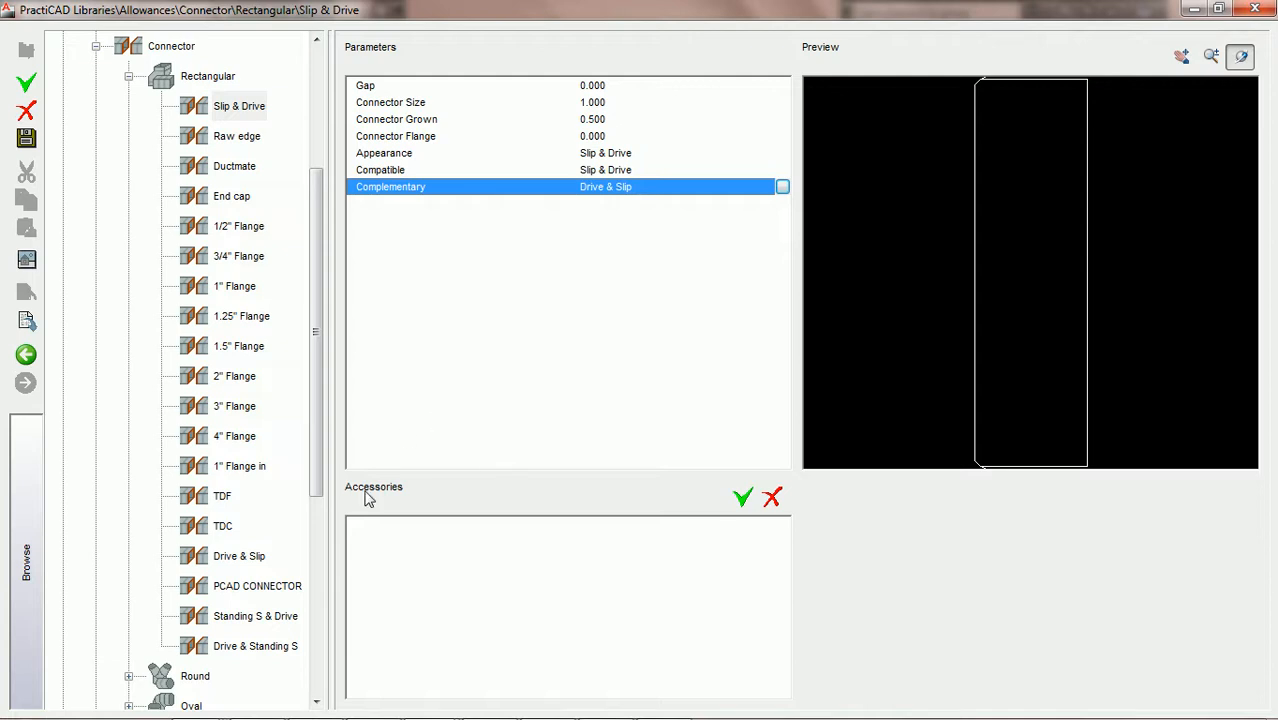
left_click(253, 564)
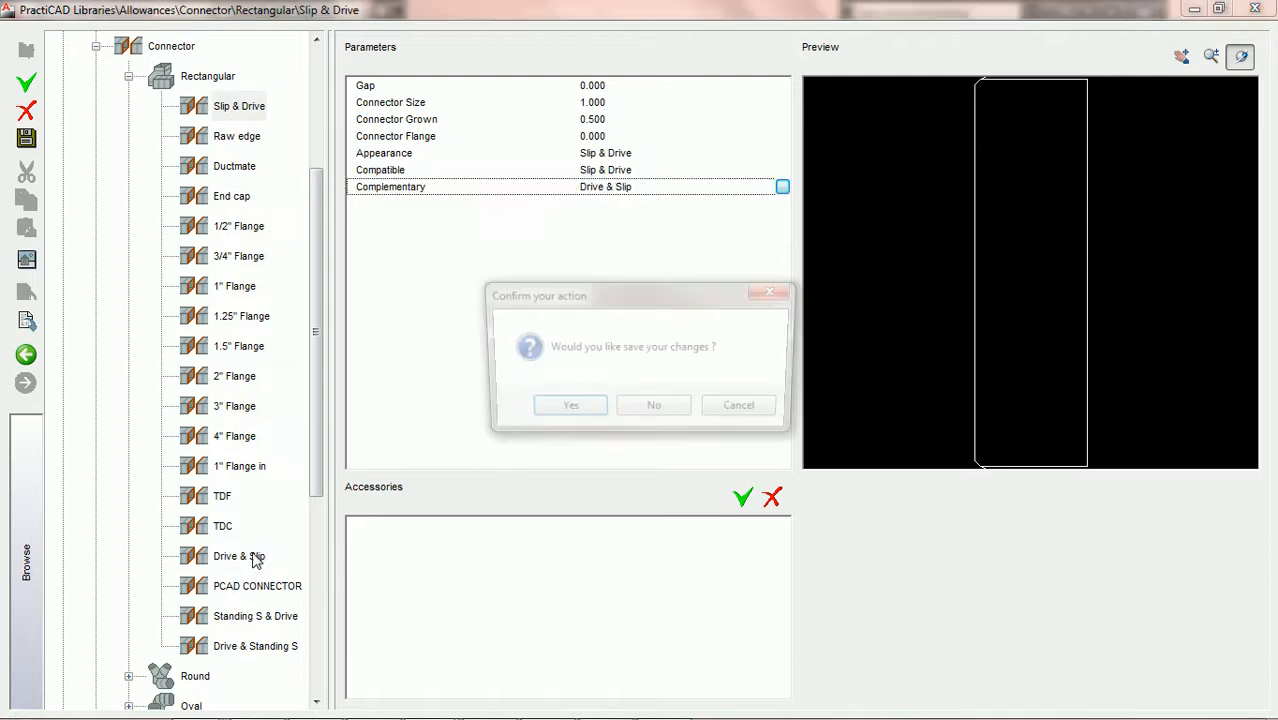
left_click(531, 413)
- Accept Slip & Drive with Width orientation as the Drive & Slip connector's complementary, save it, and close the library
left_click(624, 192)
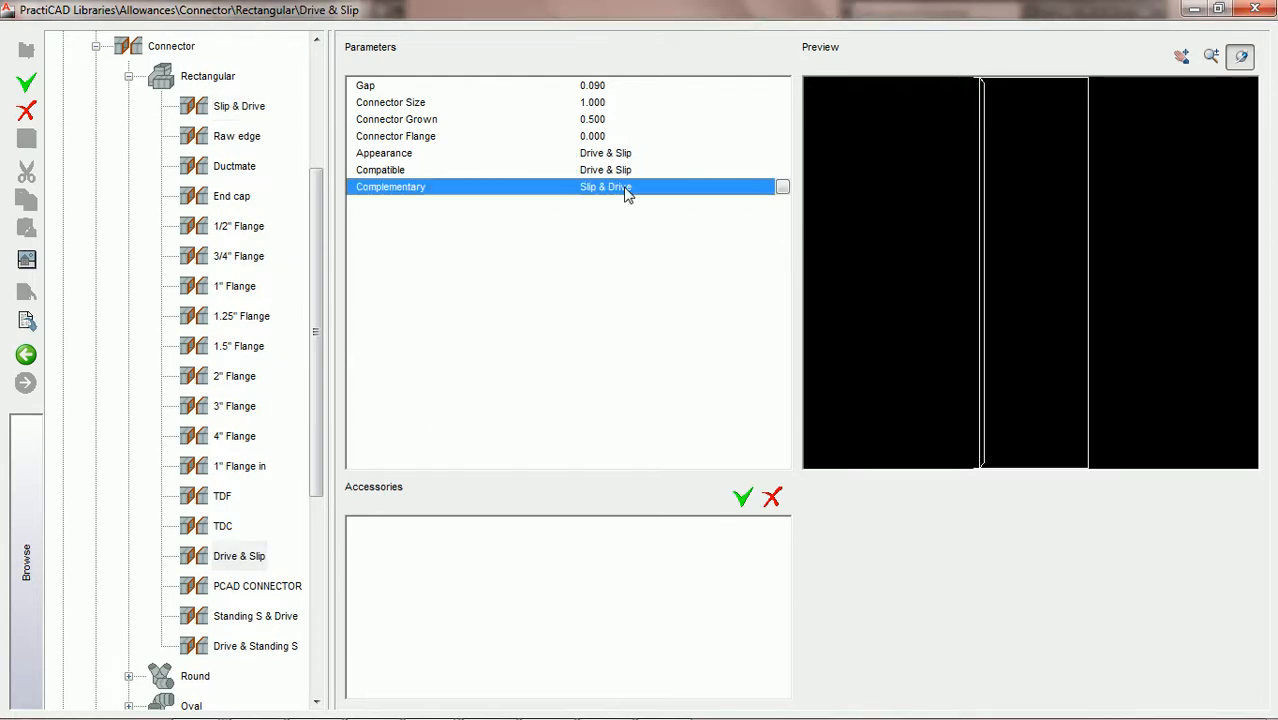
left_click(783, 188)
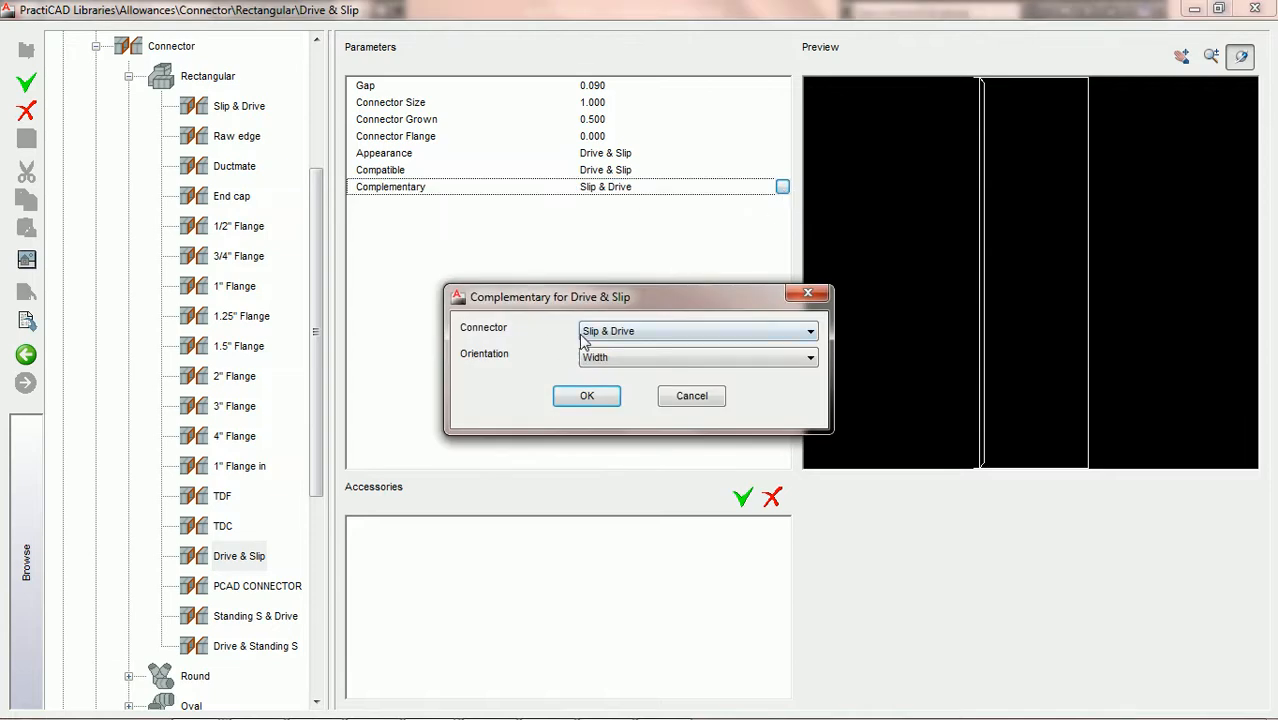
left_click_drag(597, 306, 559, 320)
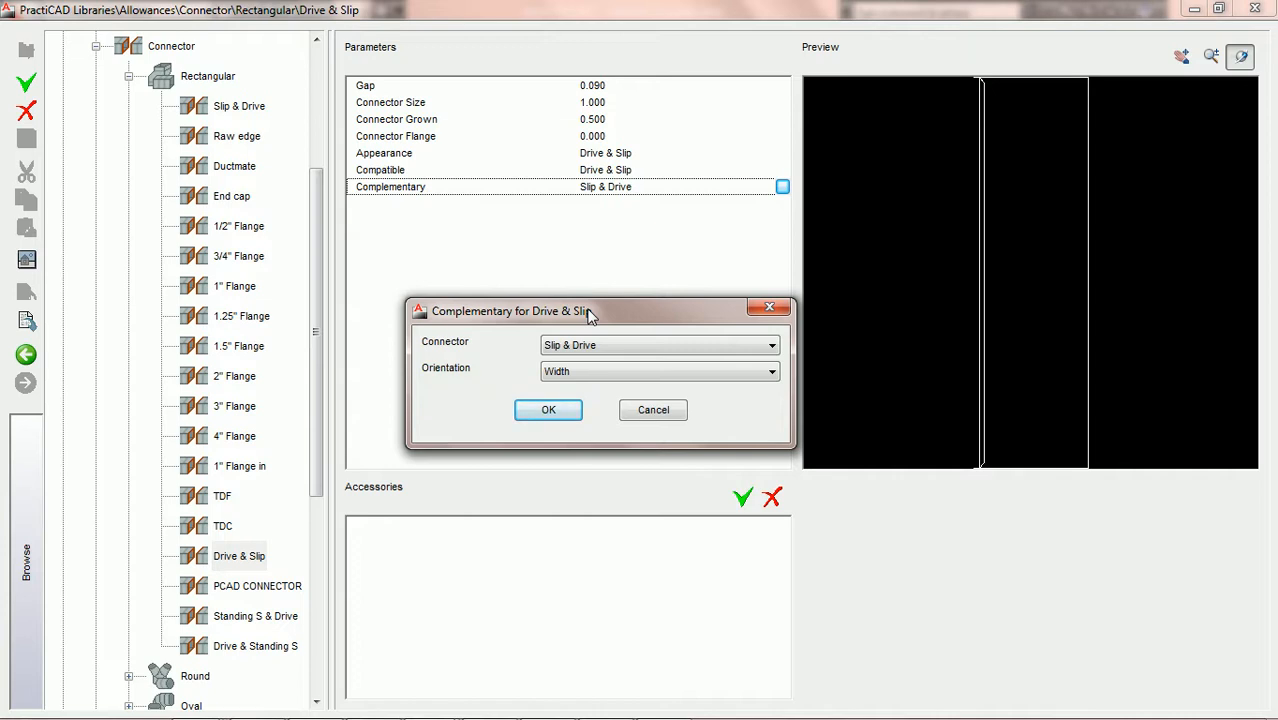
left_click(550, 410)
left_click(27, 139)
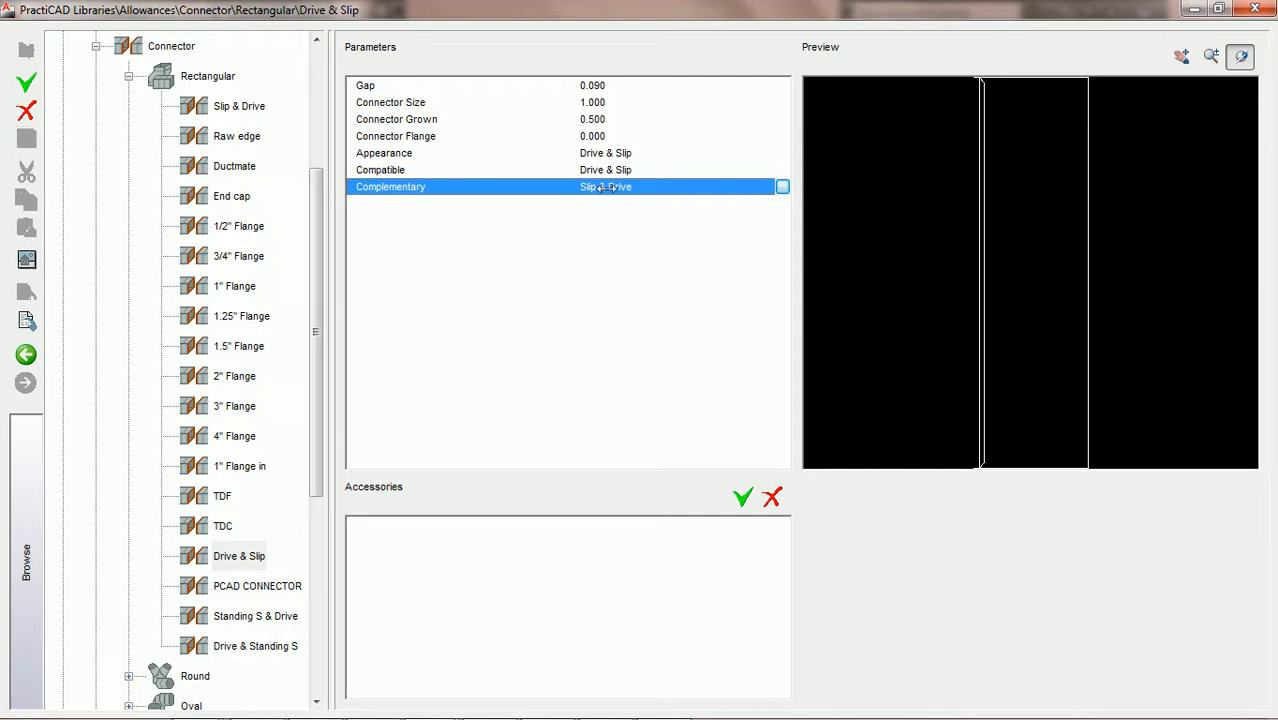
left_click(1256, 10)
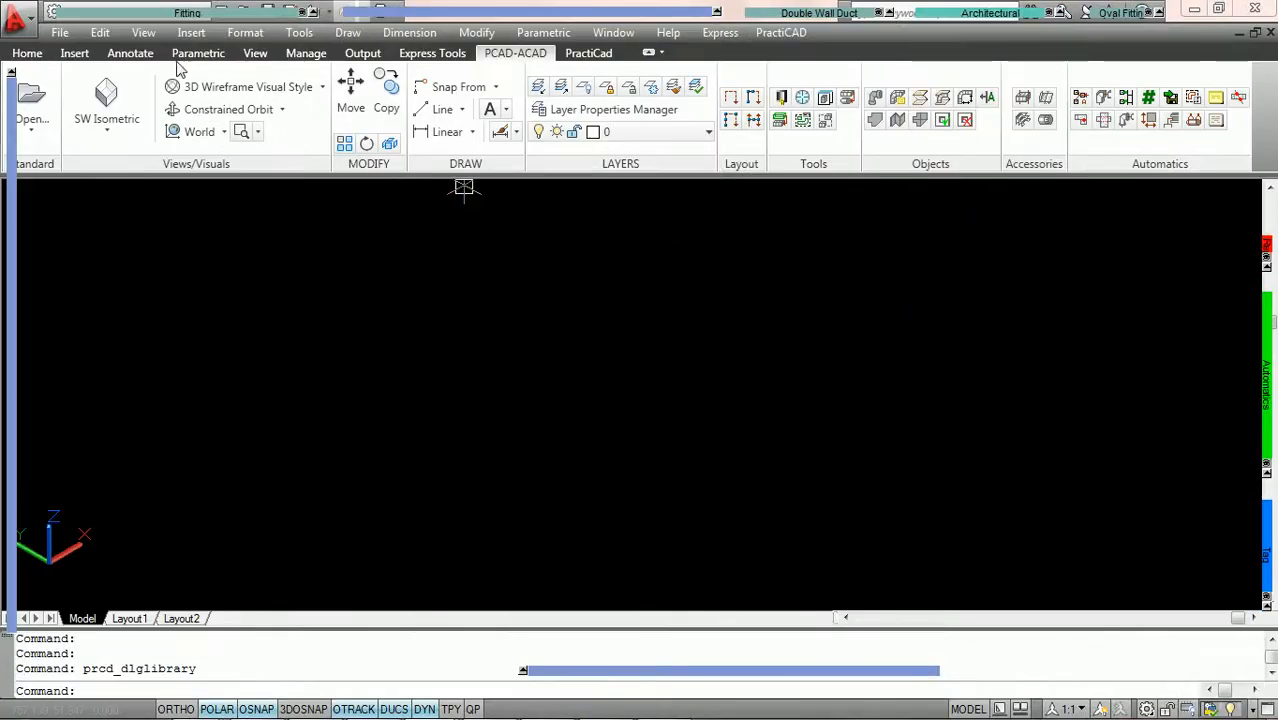
- Place a 36 x 18 rectangular straight duct, 59 long, with Slip & Drive connectors and check its connector properties
mouse_move(124, 14)
left_click(72, 42)
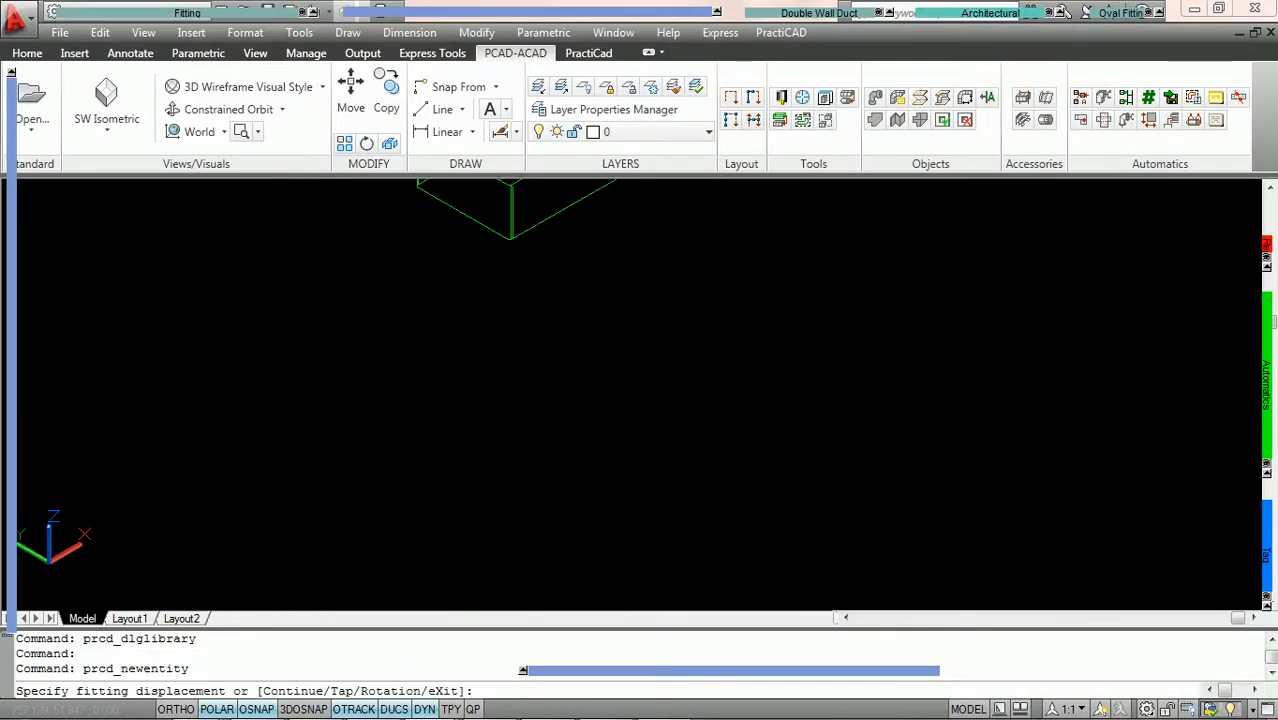
mouse_move(10, 318)
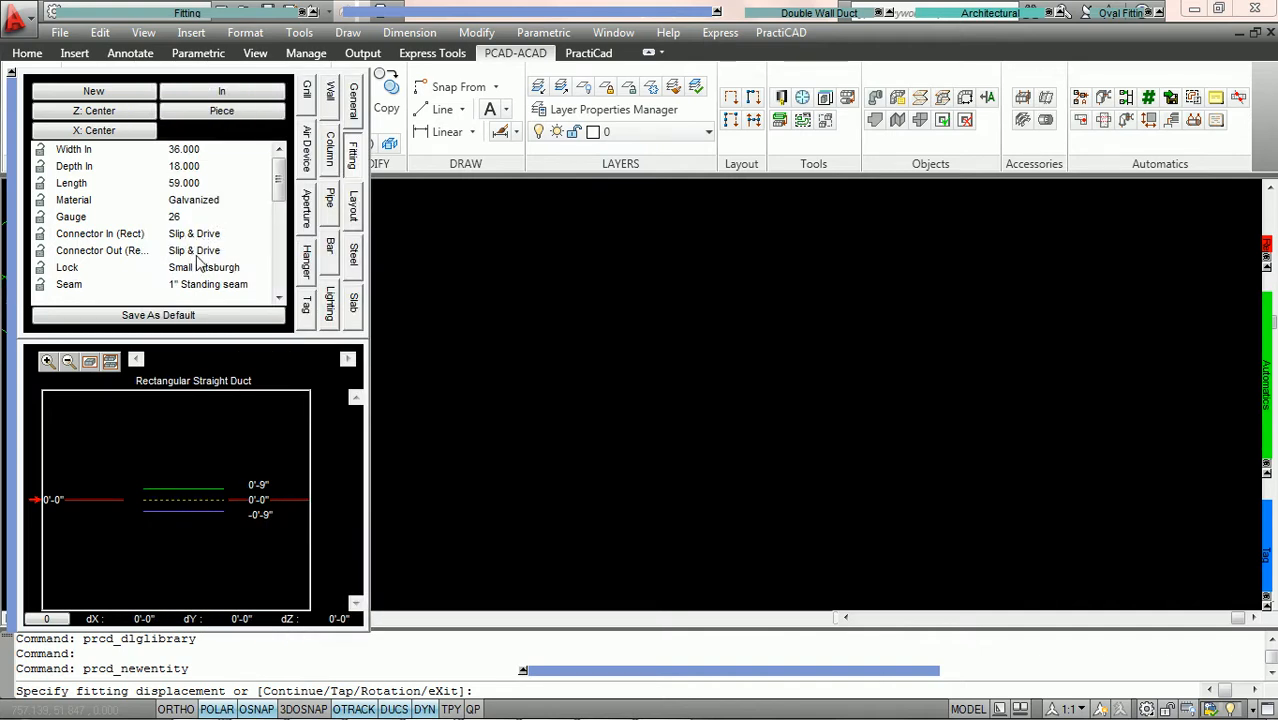
left_click(441, 508)
left_click(488, 480)
left_click(492, 478)
key("Escape")
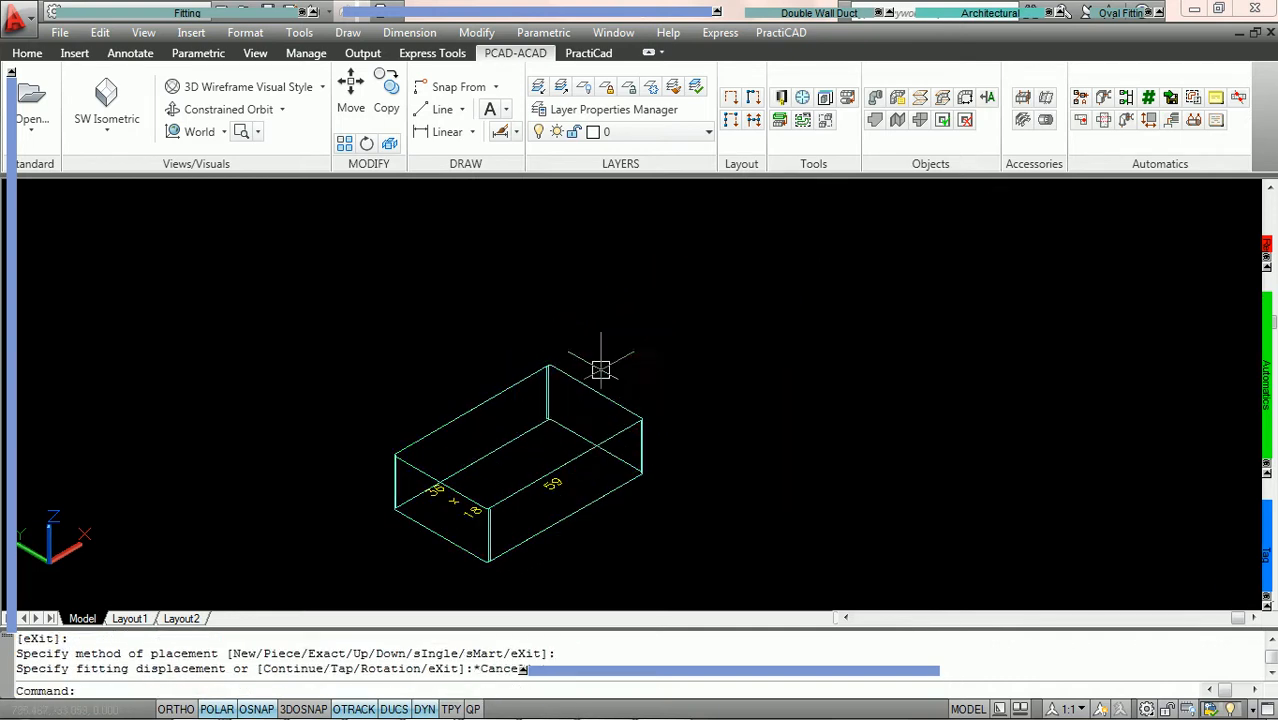
double_click(608, 393)
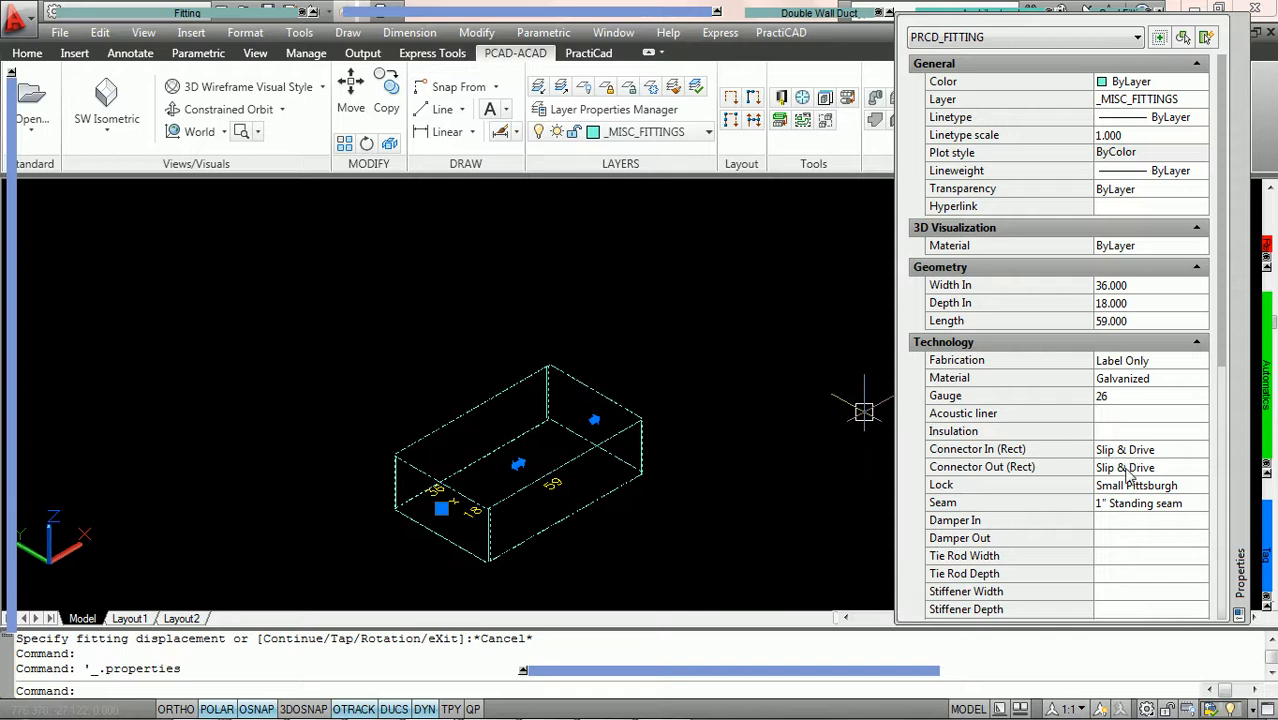
key("Escape")
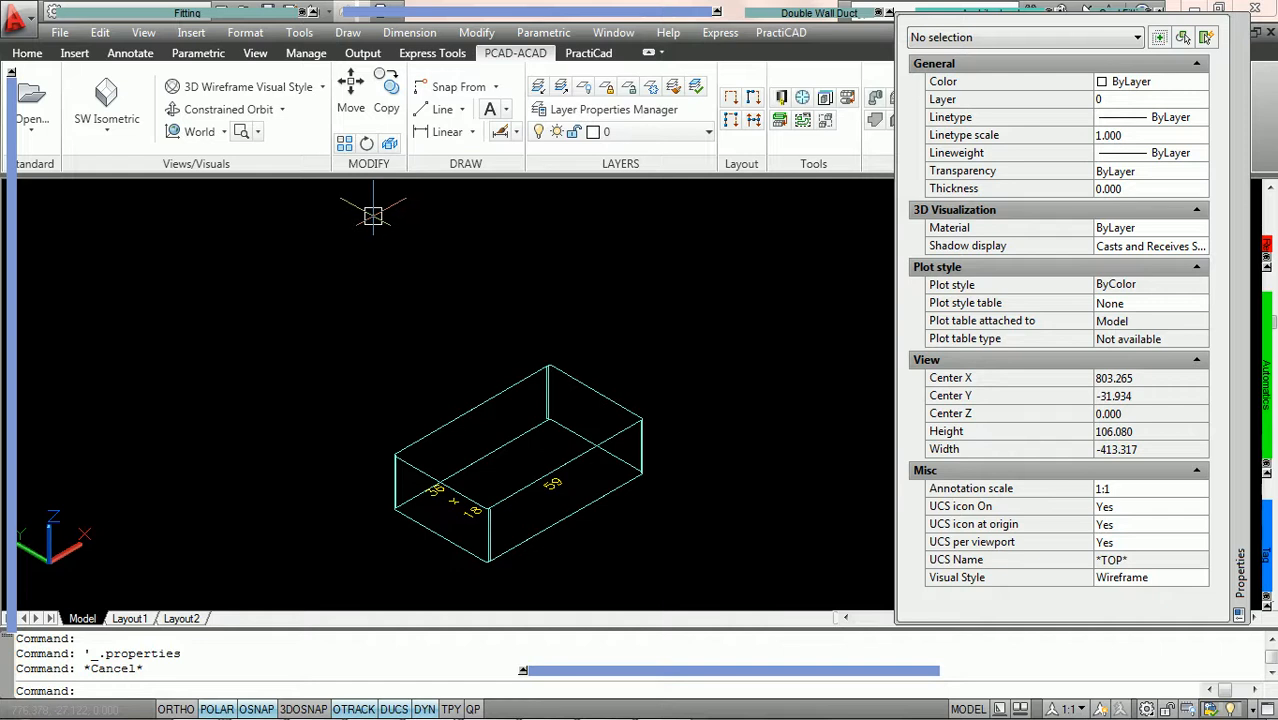
- Insert a square elbow continuing from the open end of the straight duct and check its connector parameters
mouse_move(163, 11)
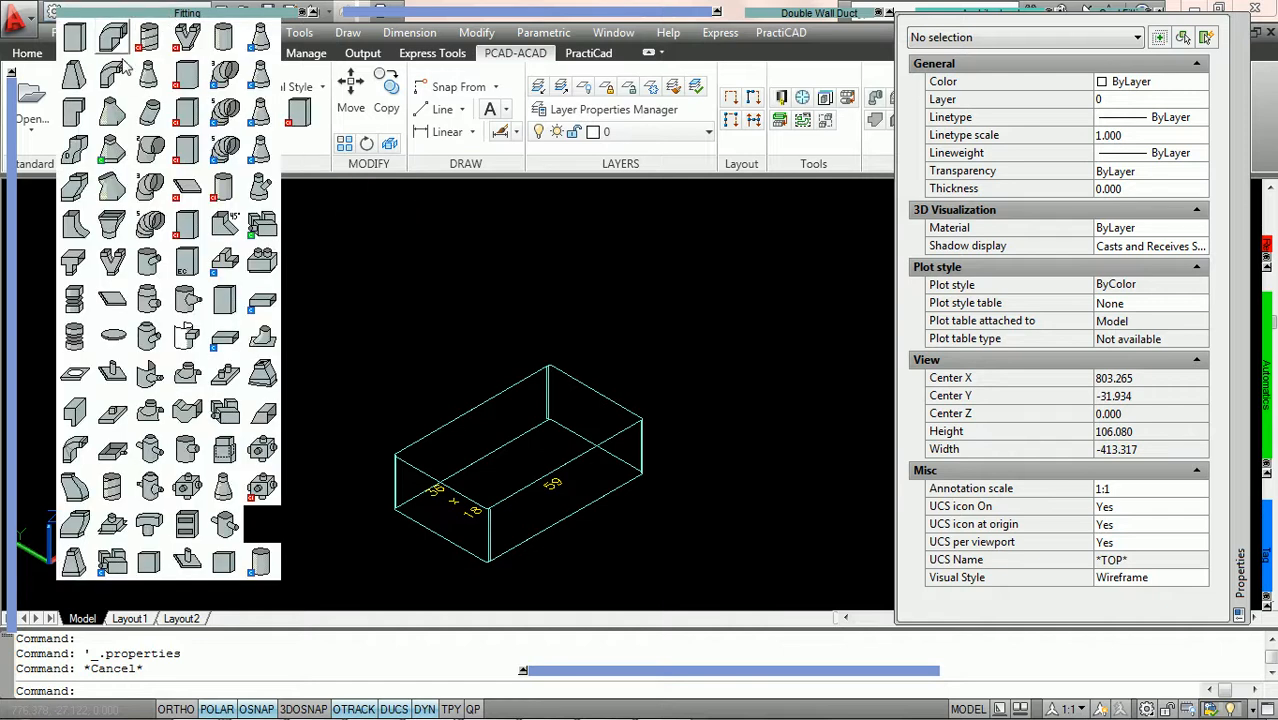
left_click(78, 118)
type("c")
key("Return")
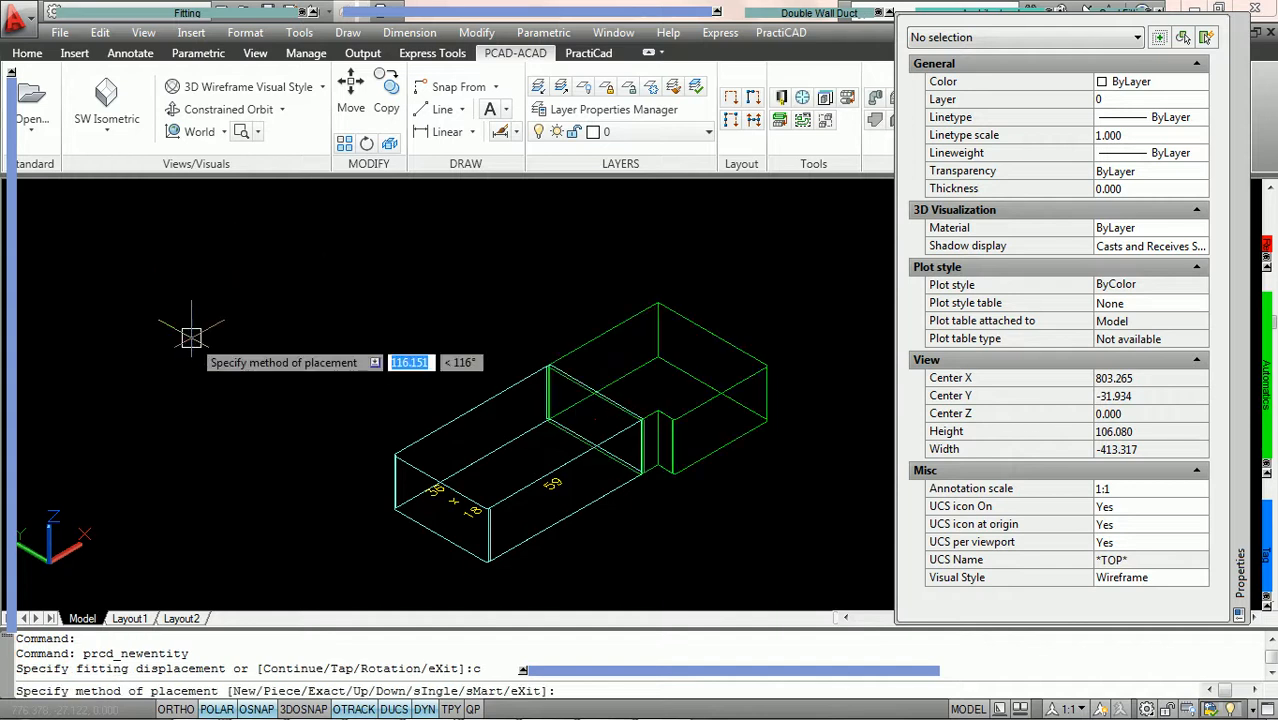
mouse_move(12, 260)
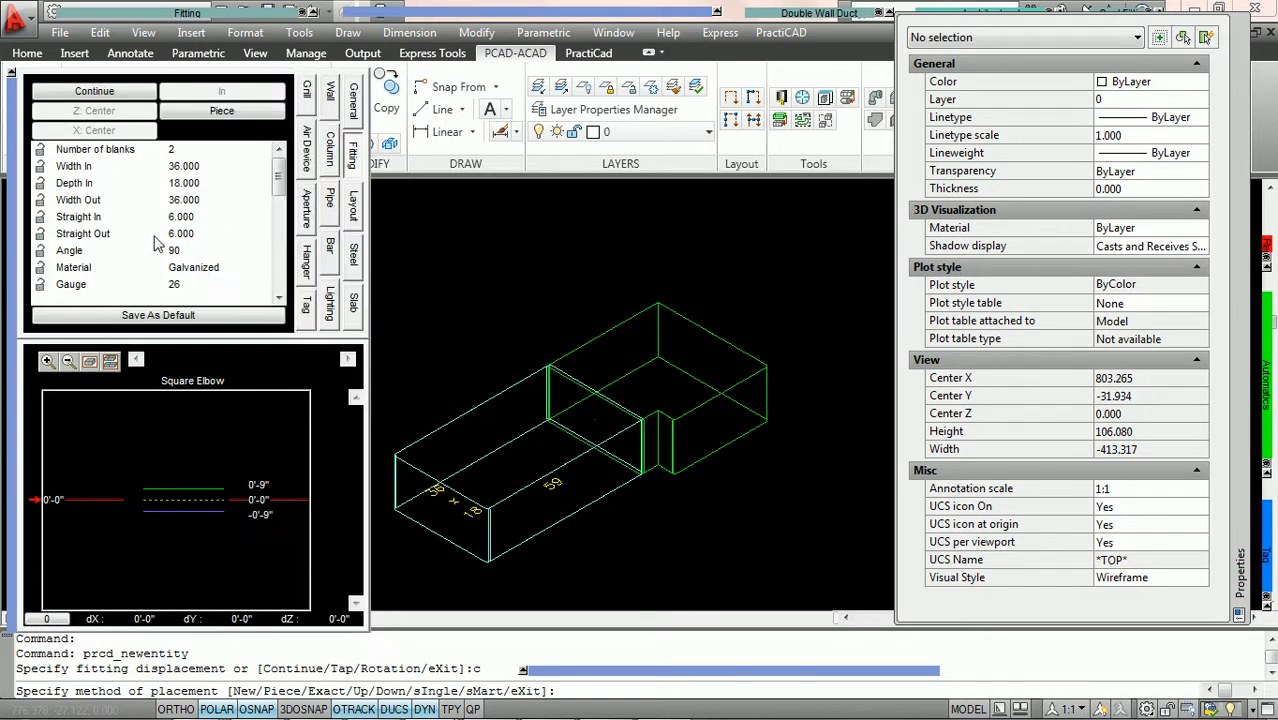
left_click_drag(283, 185, 282, 224)
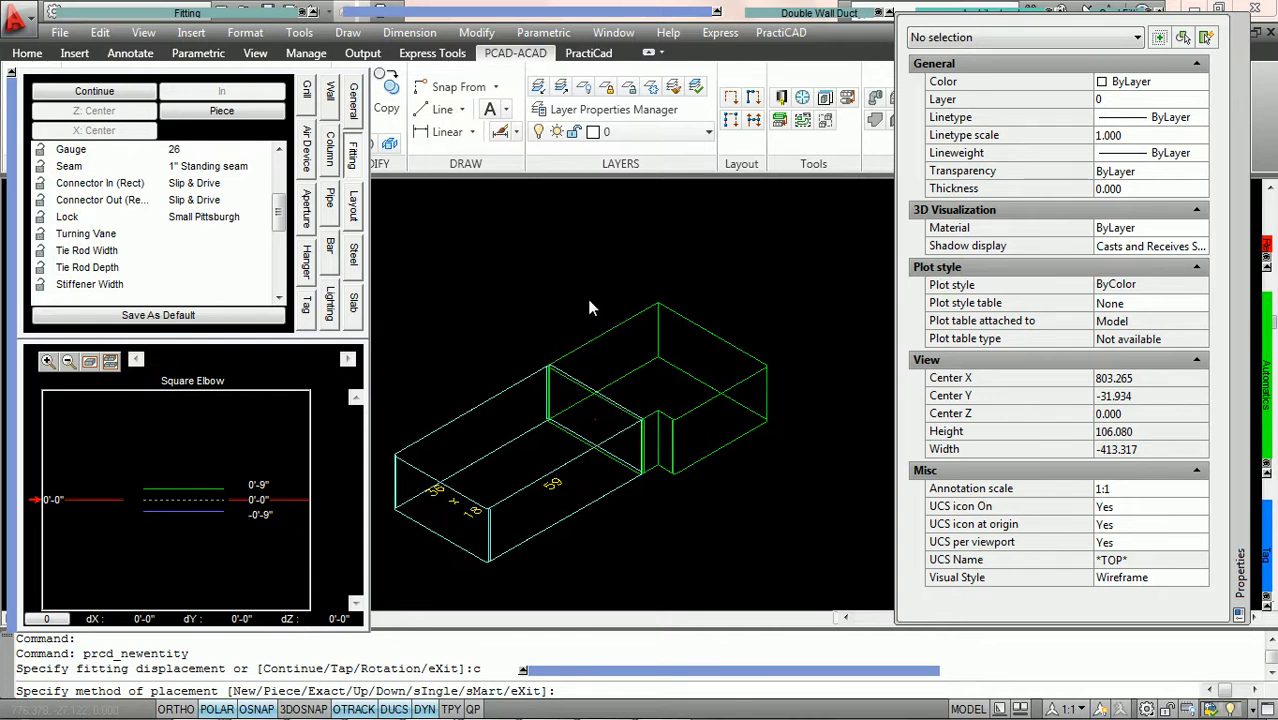
- Rotate the square elbow a quarter turn about the duct's axis and inspect its Connector In and Out values
mouse_move(471, 12)
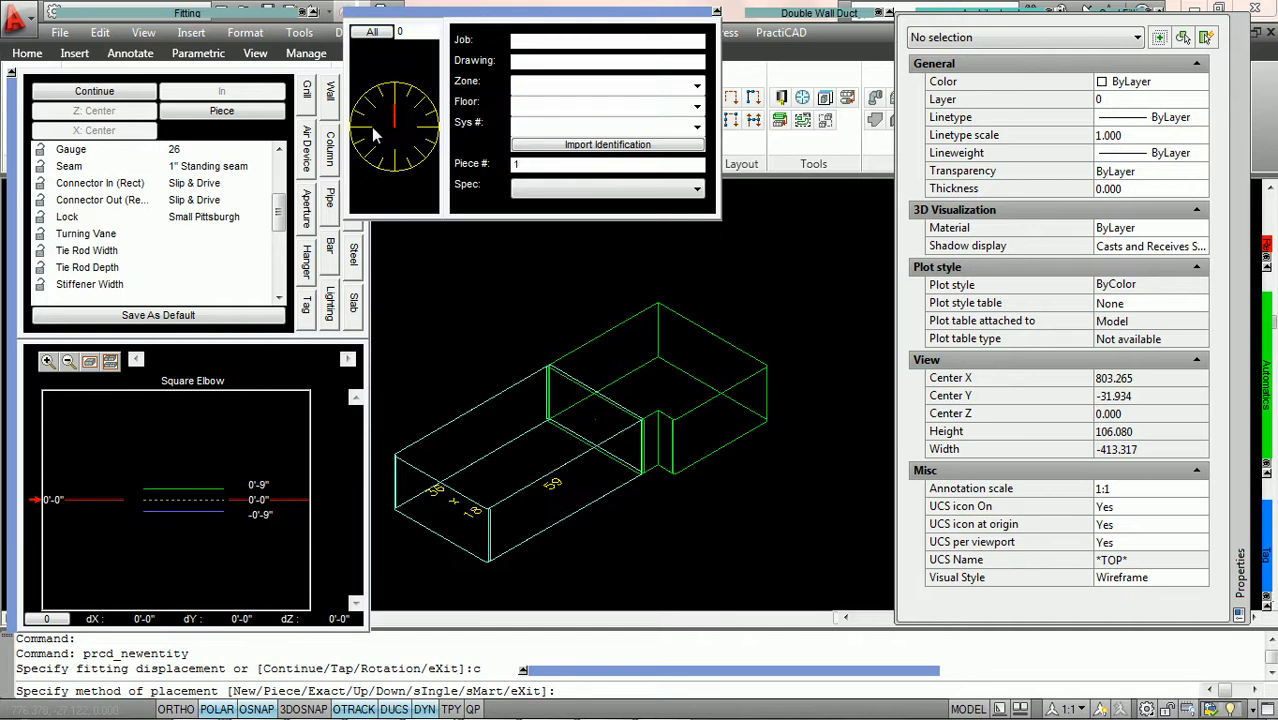
left_click(371, 127)
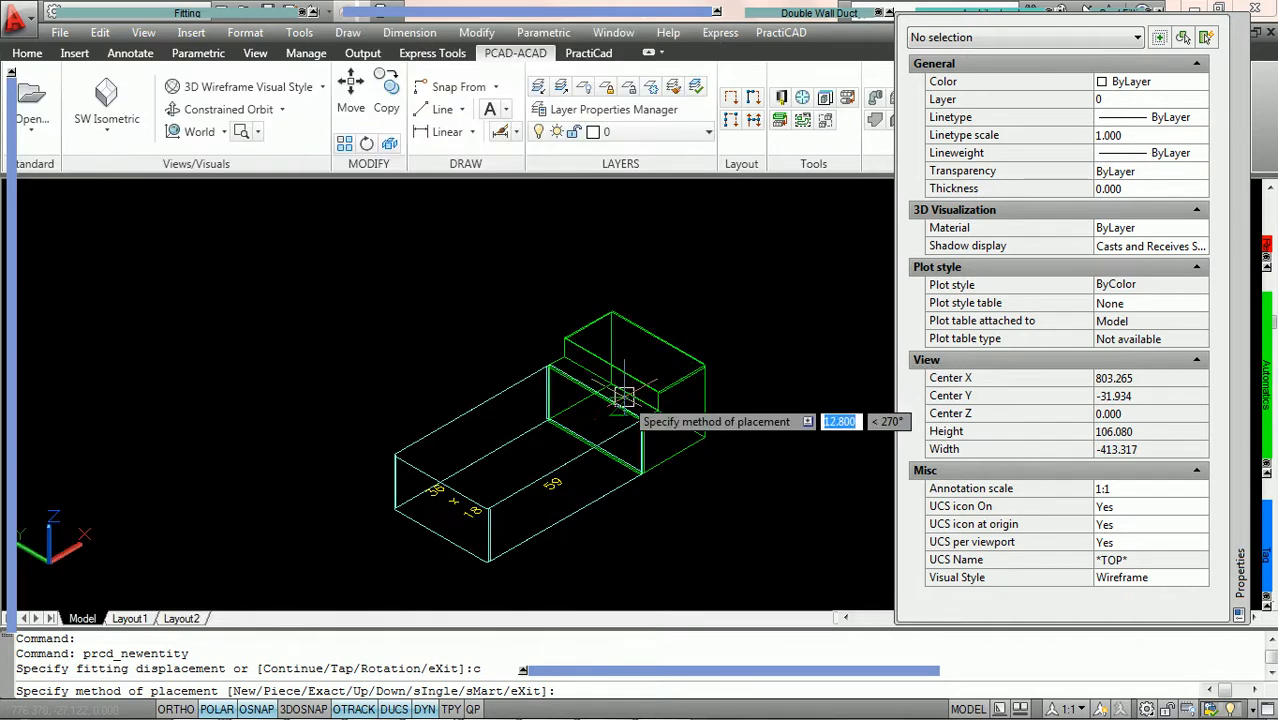
scroll(612, 400, "up", 2)
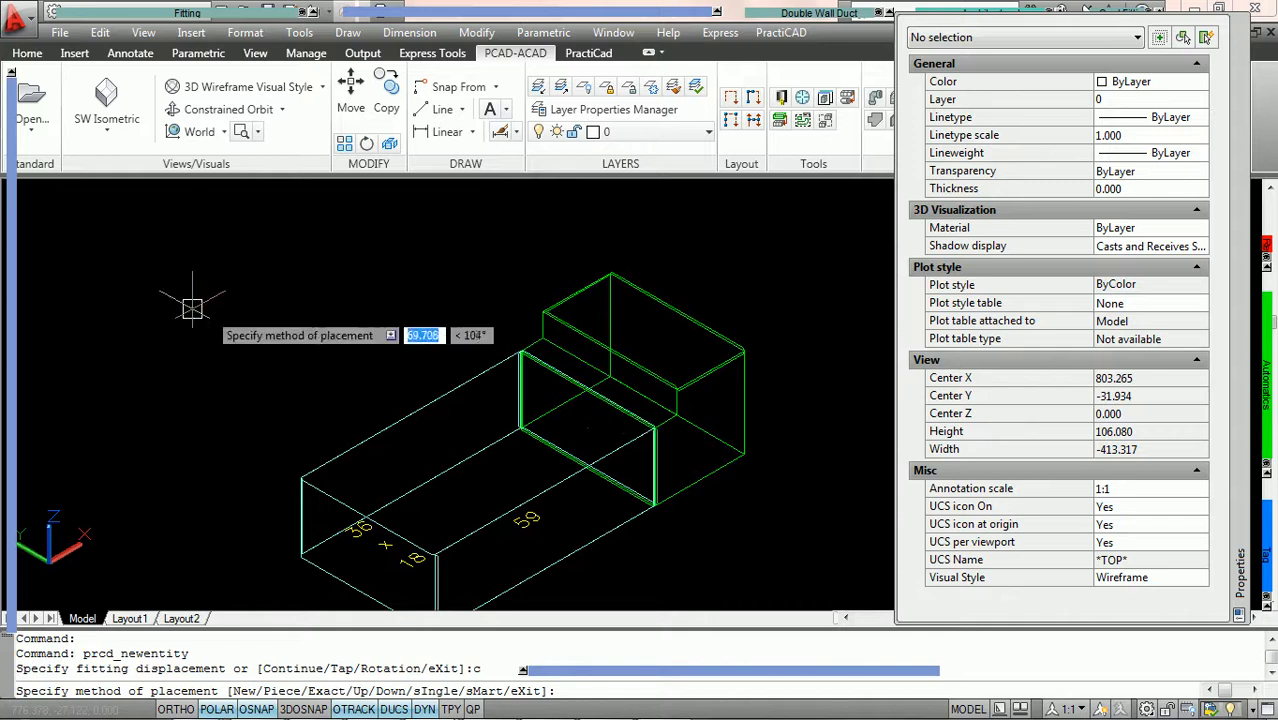
mouse_move(12, 285)
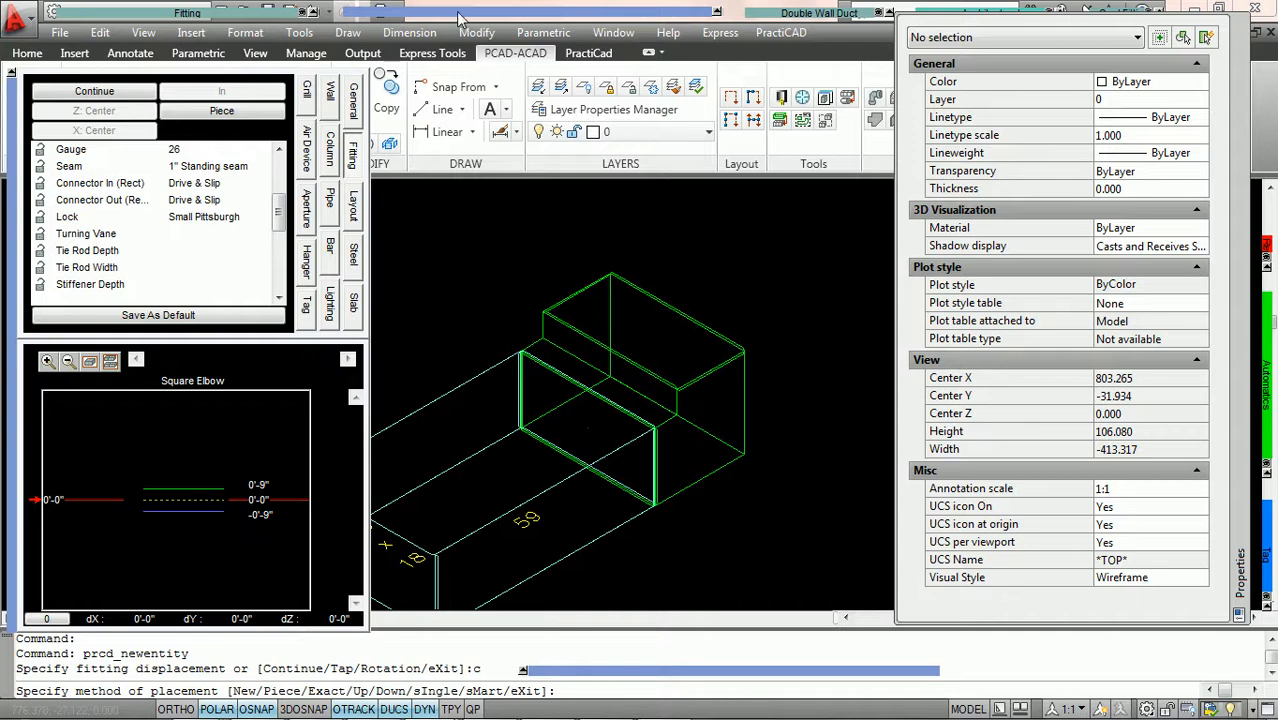
- Compare the square elbow's connectors in the flat and upright orientations, and place it on the straight duct rotated to 270, turning upward
mouse_move(458, 13)
left_click(393, 106)
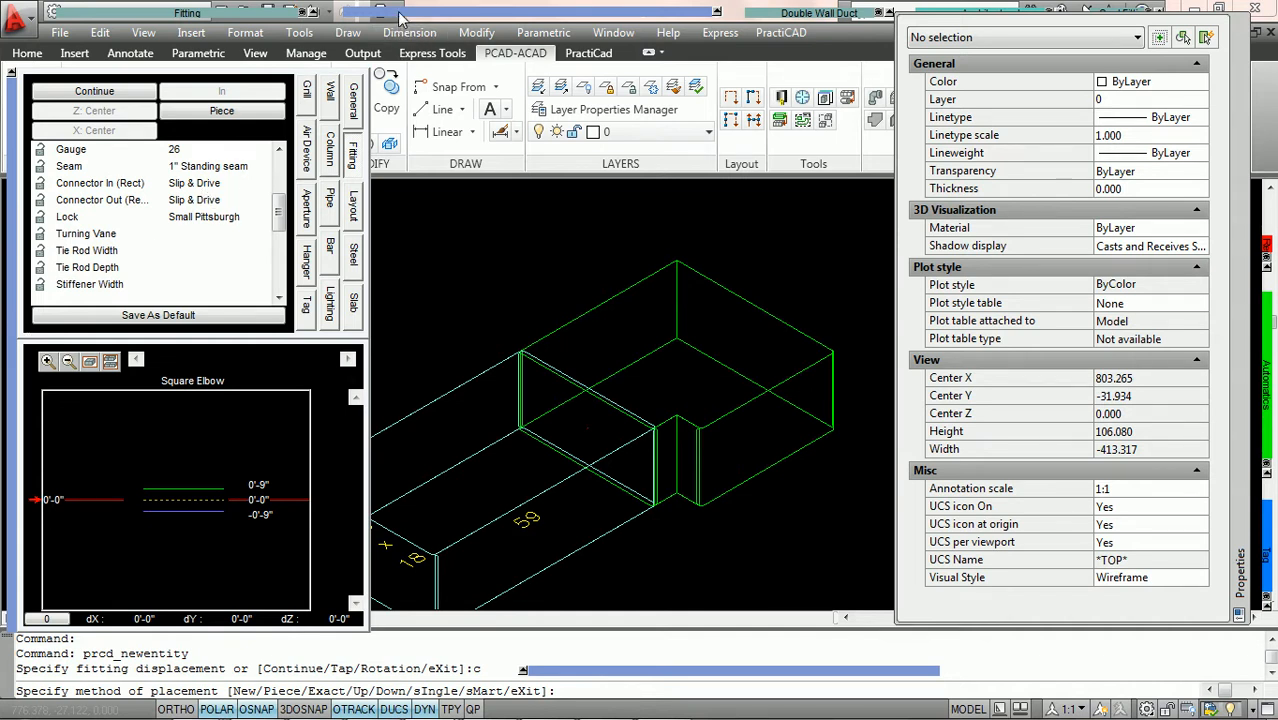
mouse_move(399, 15)
left_click(370, 127)
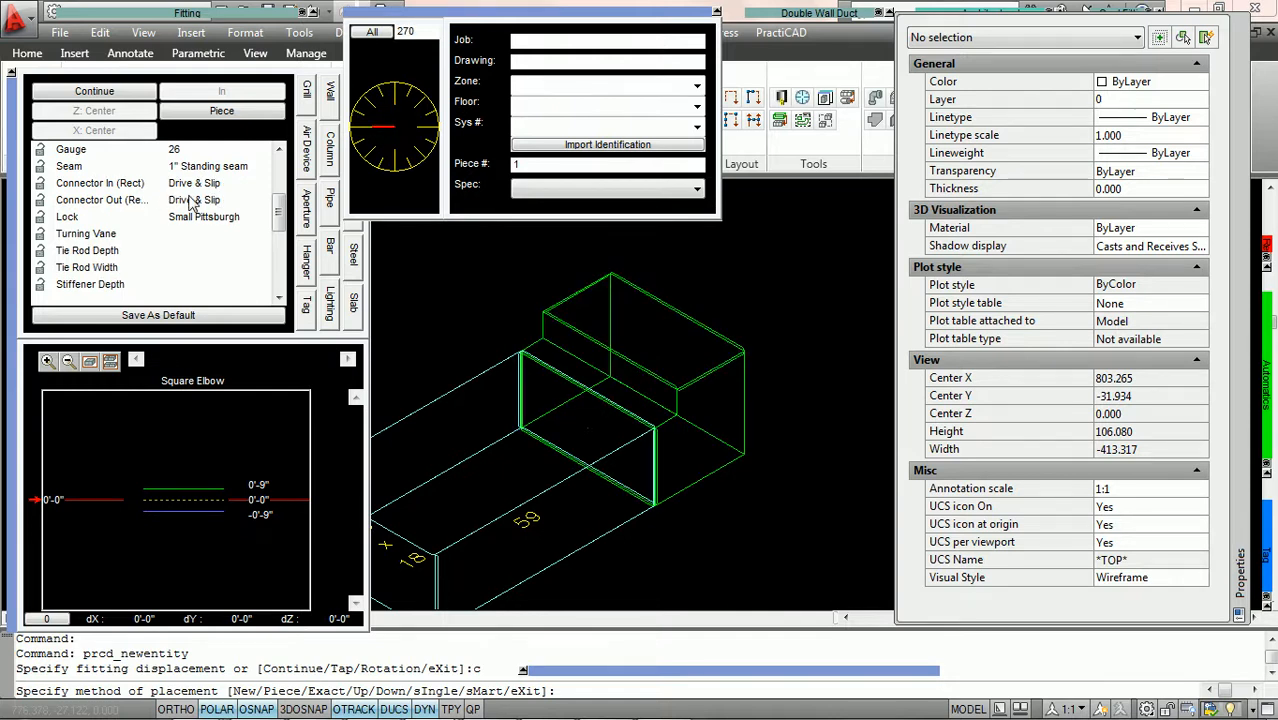
scroll(434, 235, "down", 4)
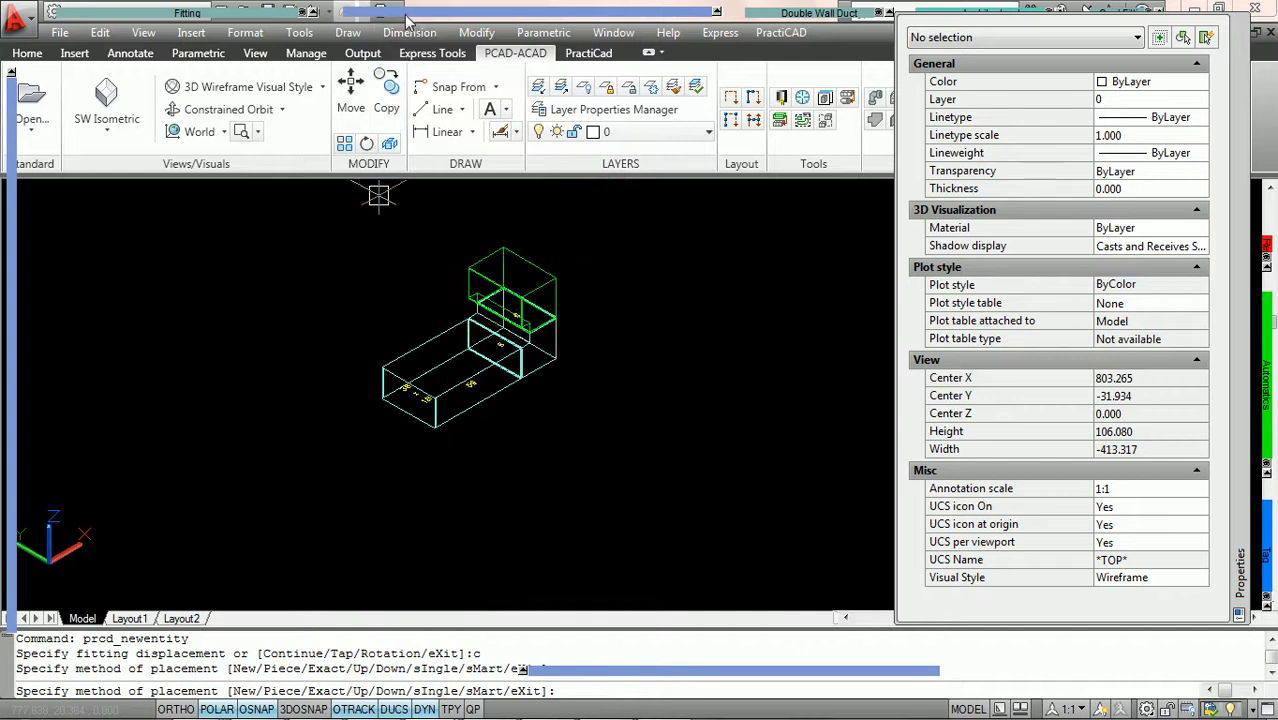
- Add a second square elbow turning the run back to horizontal and continue it with a 36 x 18 straight duct, 59 long
left_click(380, 276)
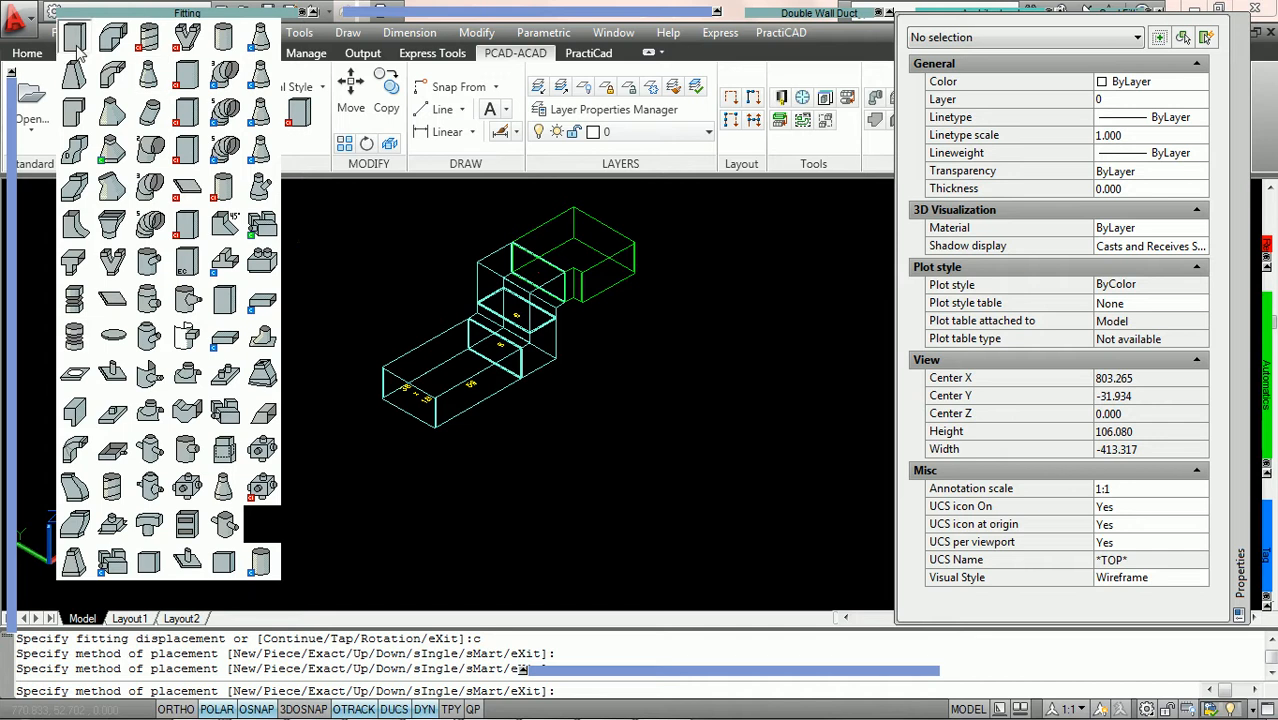
left_click(74, 50)
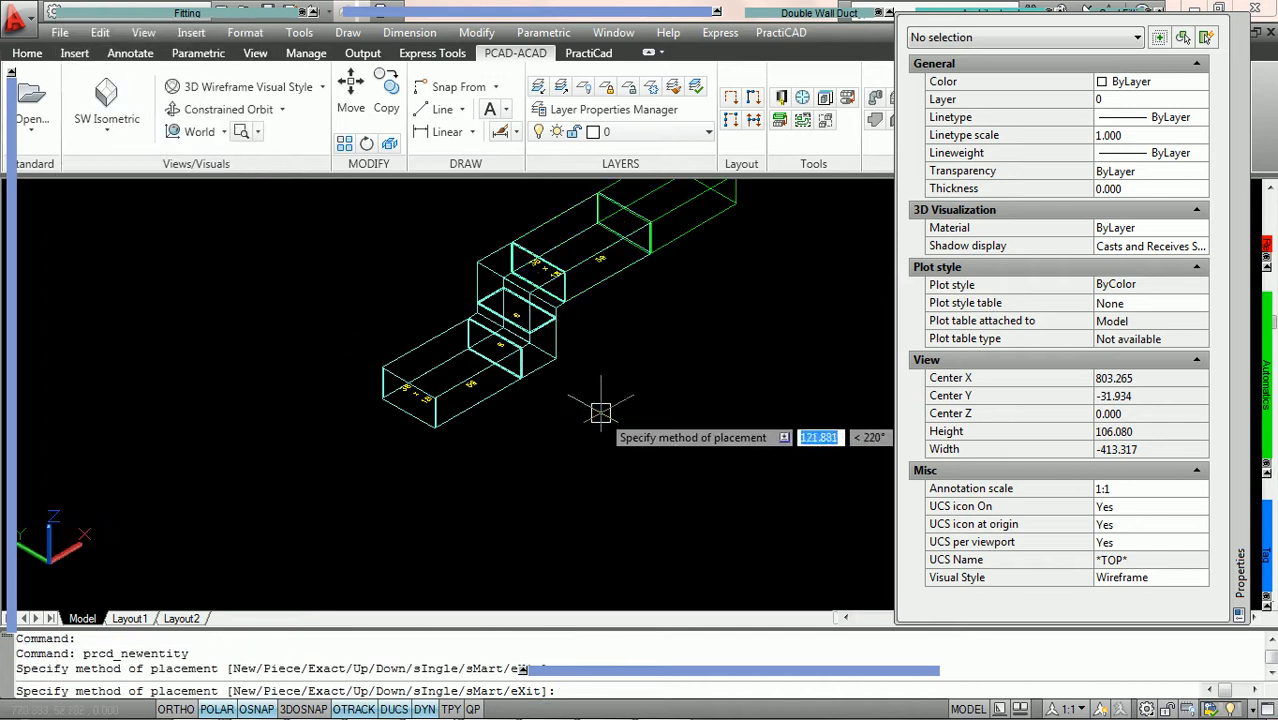
key("Escape")
scroll(598, 420, "up", 3)
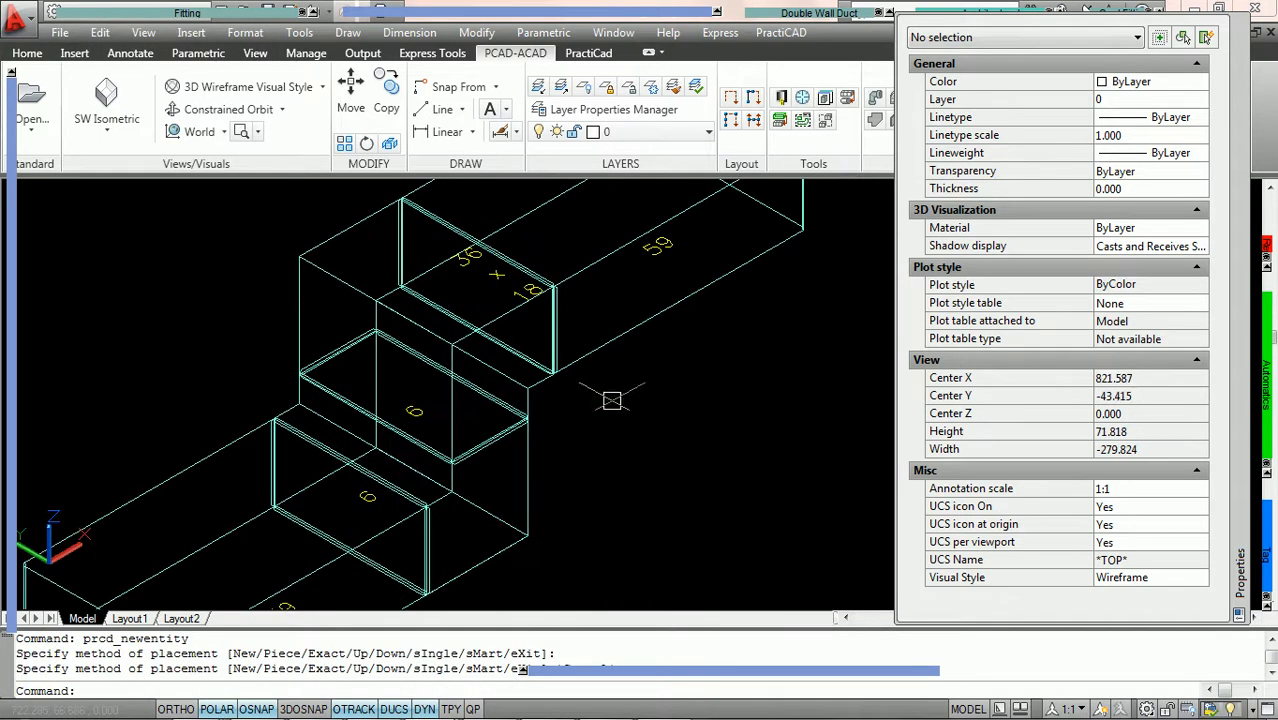
scroll(595, 432, "down", 4)
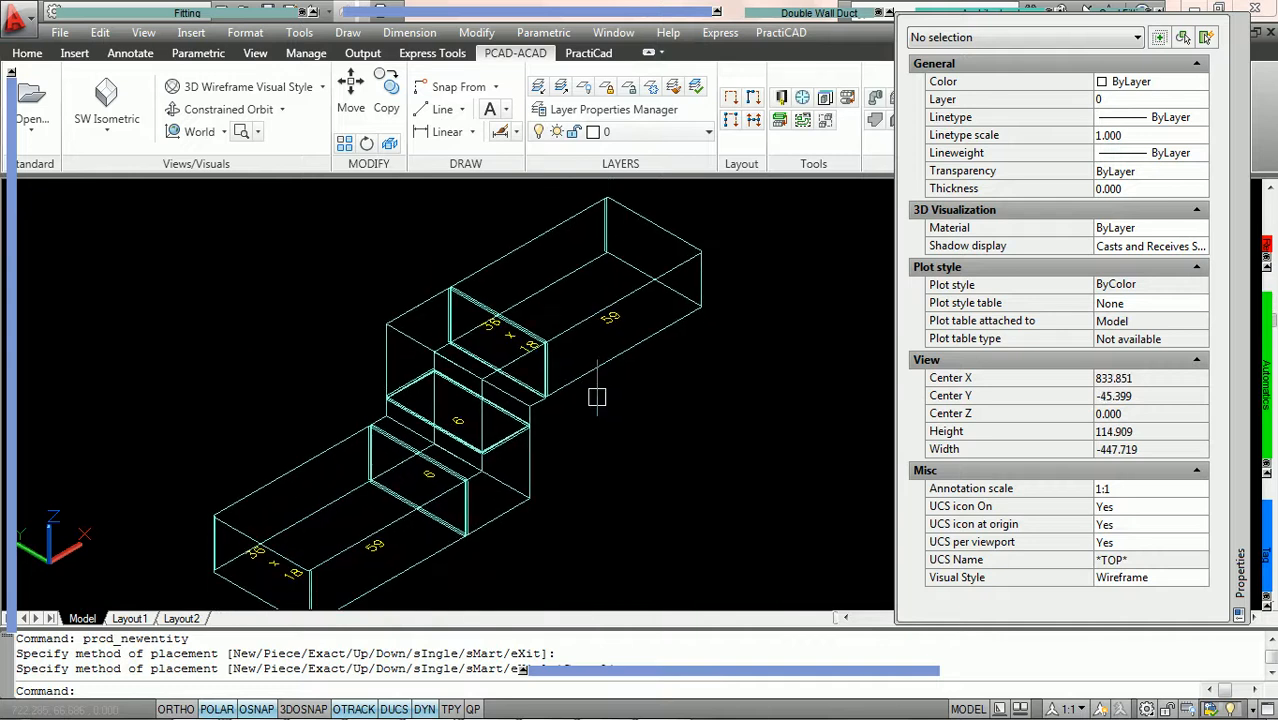
- Inspect the Connector In and Out properties of the upper square elbow and of the straight duct attached to it
left_click(480, 408)
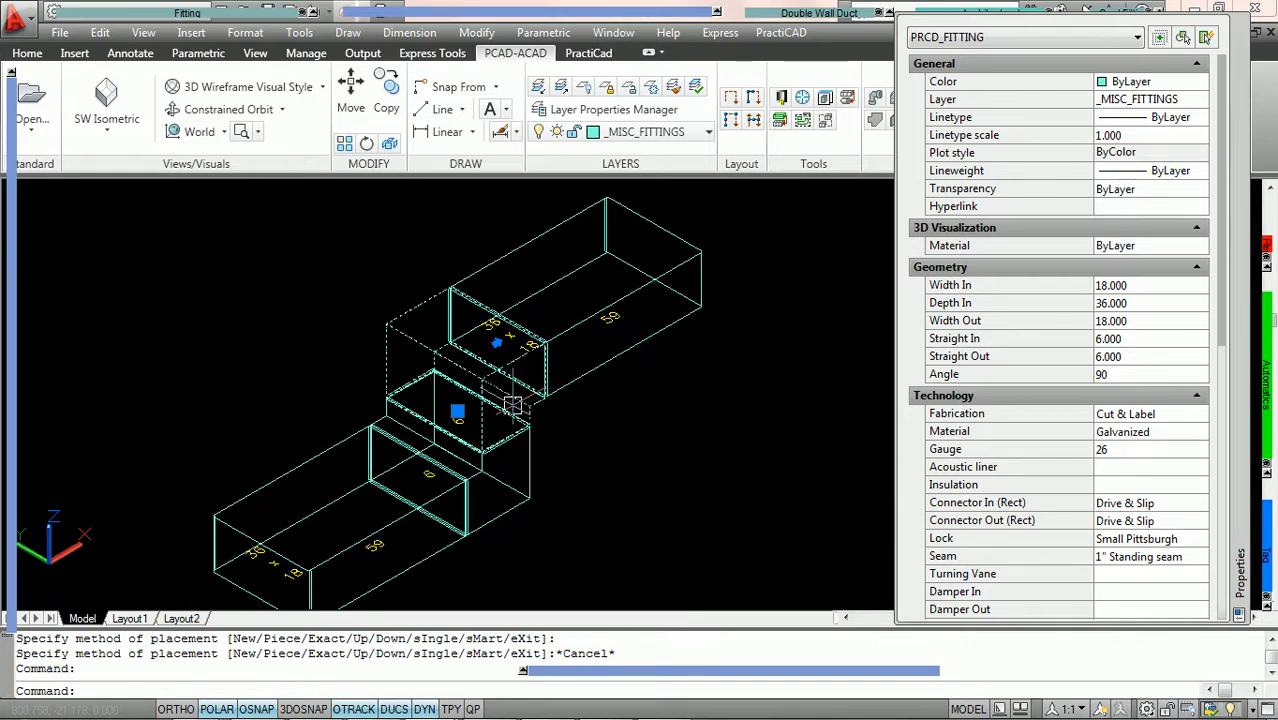
scroll(505, 401, "up", 2)
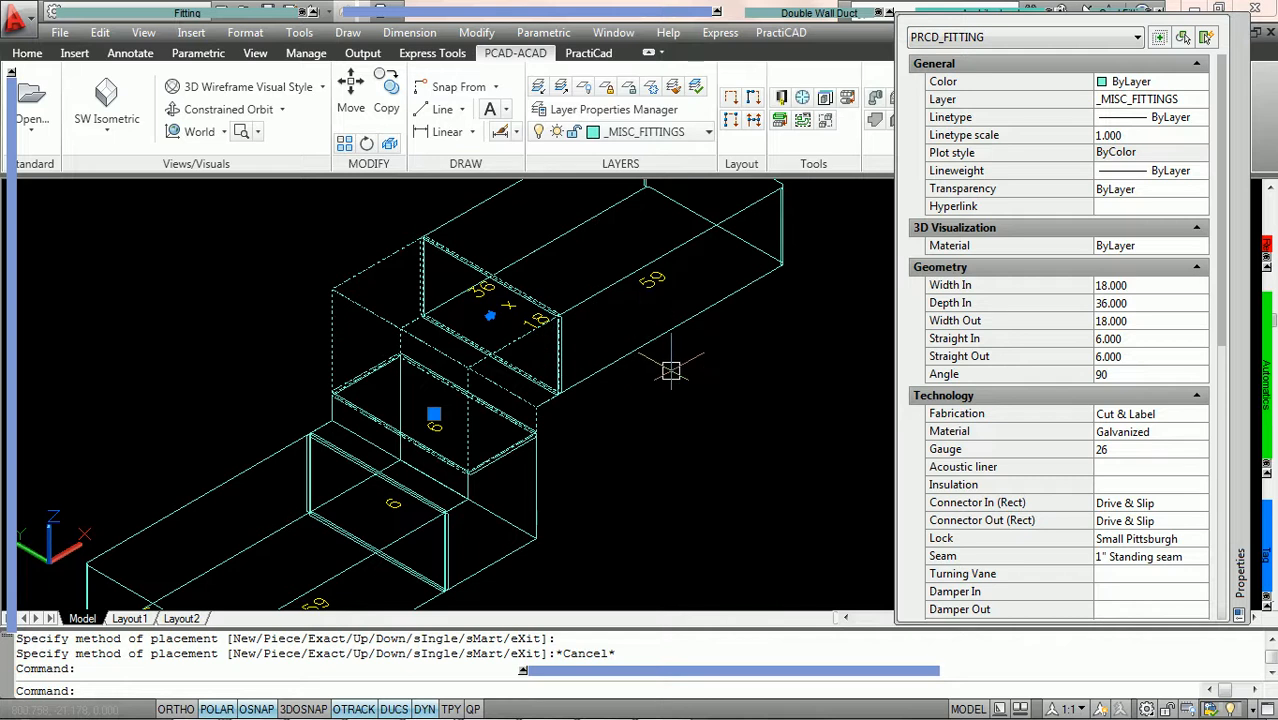
key("Escape")
left_click(666, 336)
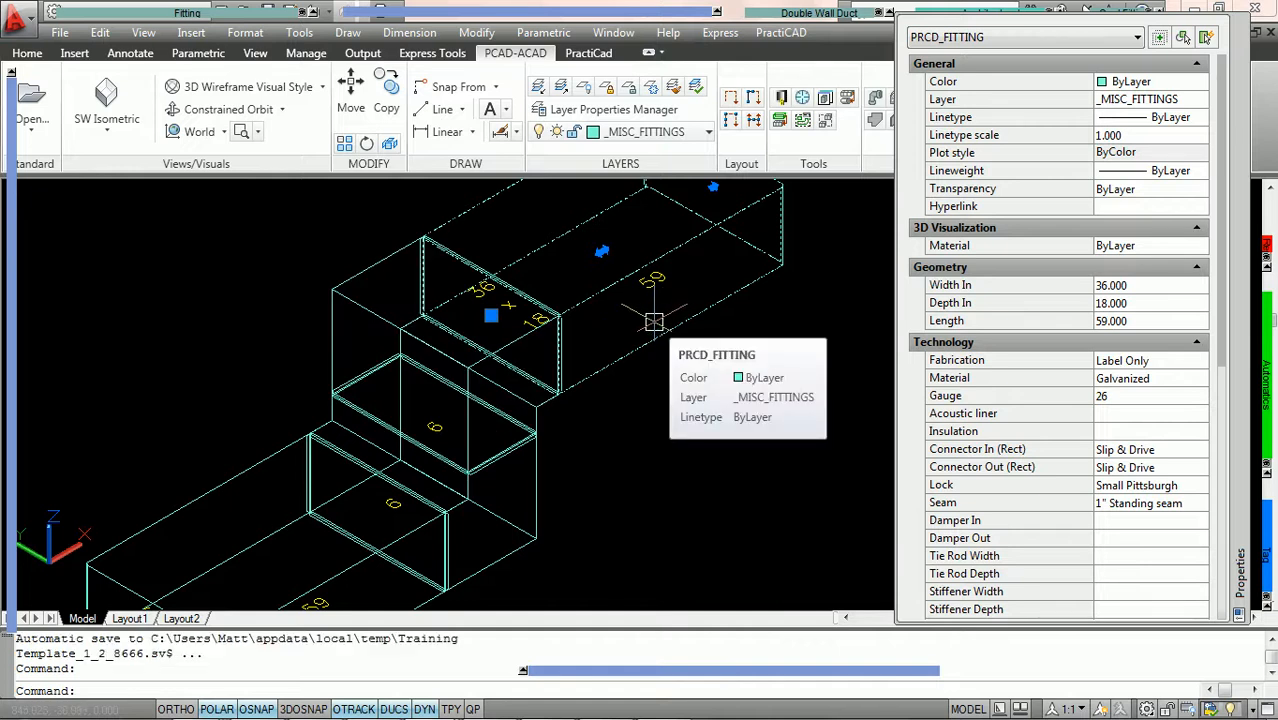
key("Escape")
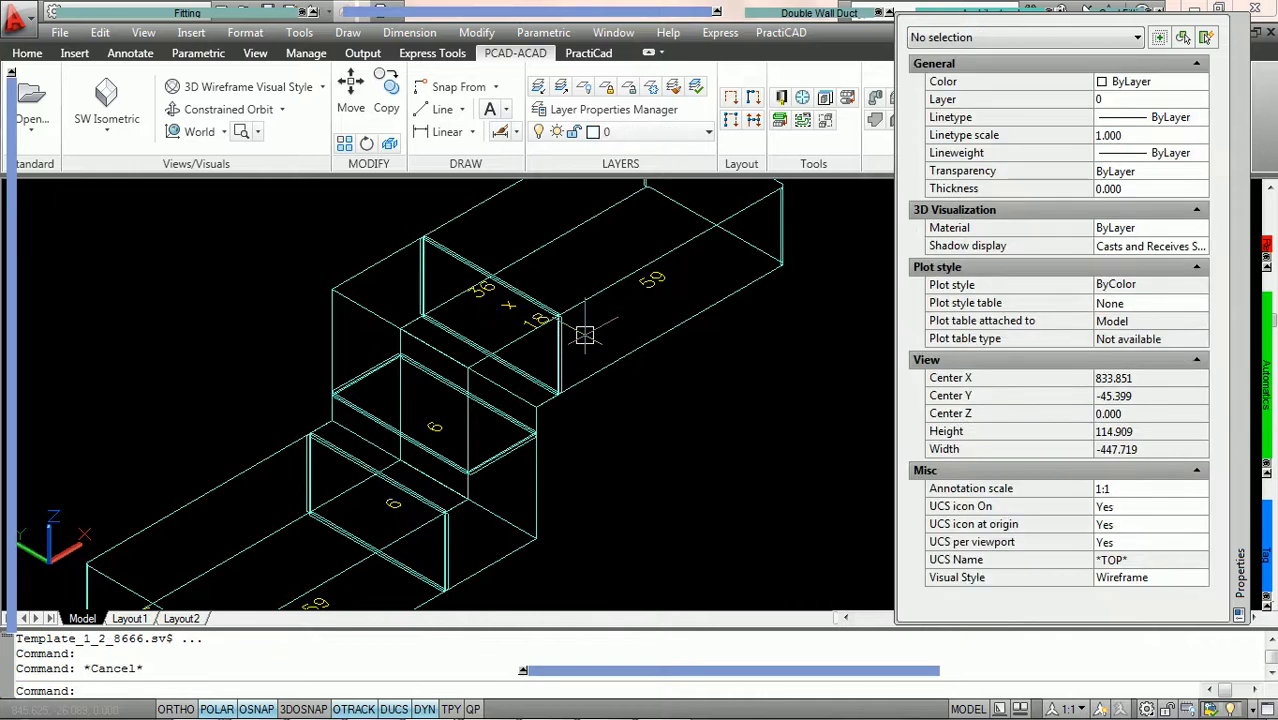
scroll(586, 334, "down", 1)
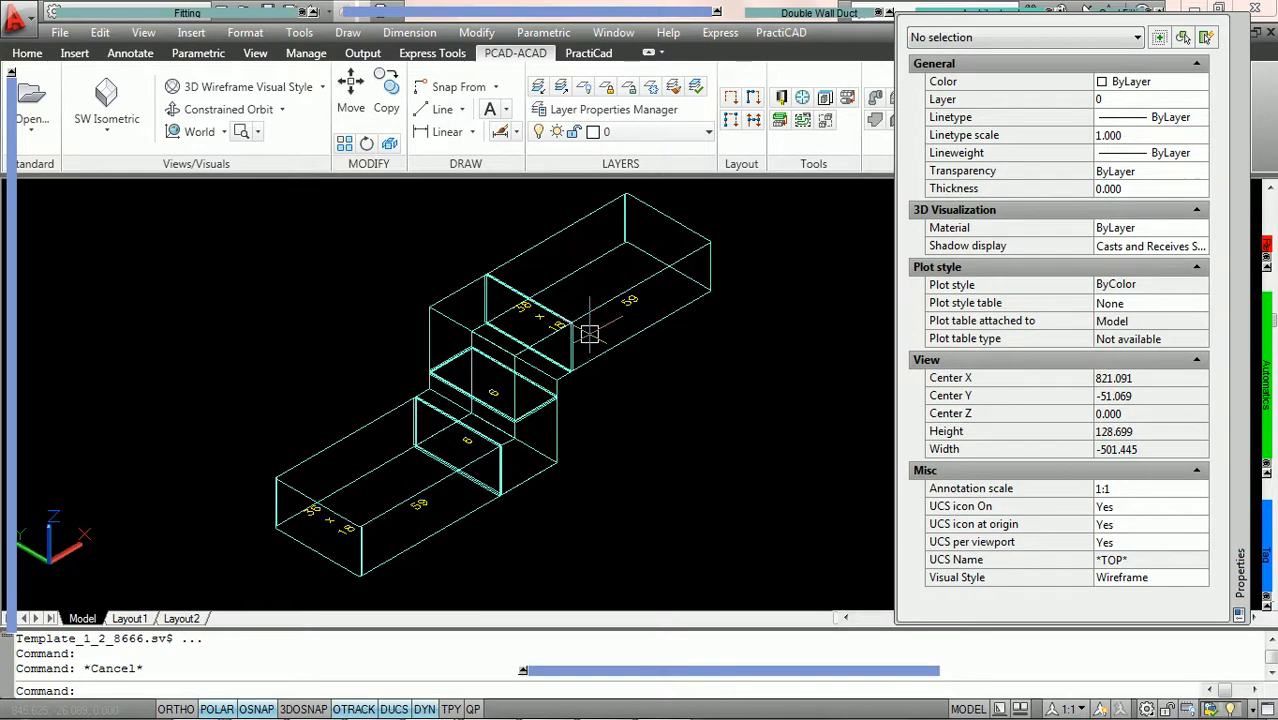
middle_click_drag(589, 334, 593, 345)
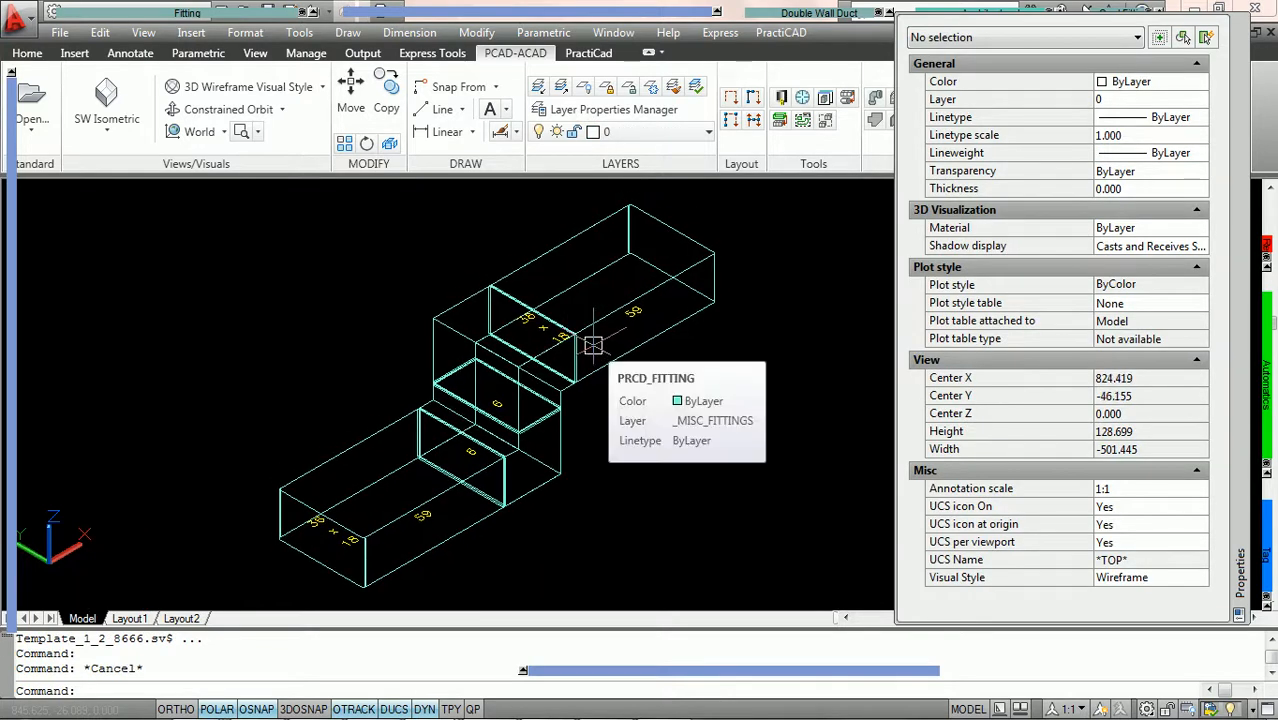
scroll(593, 345, "down", 1)
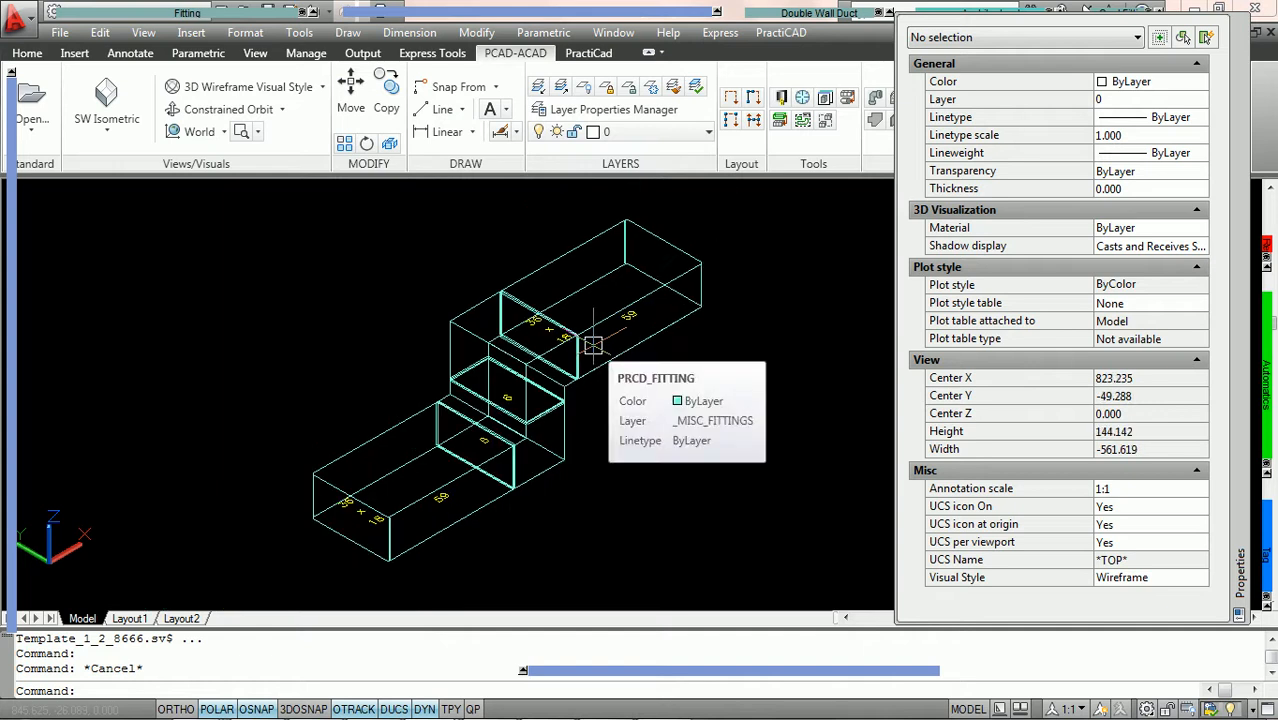